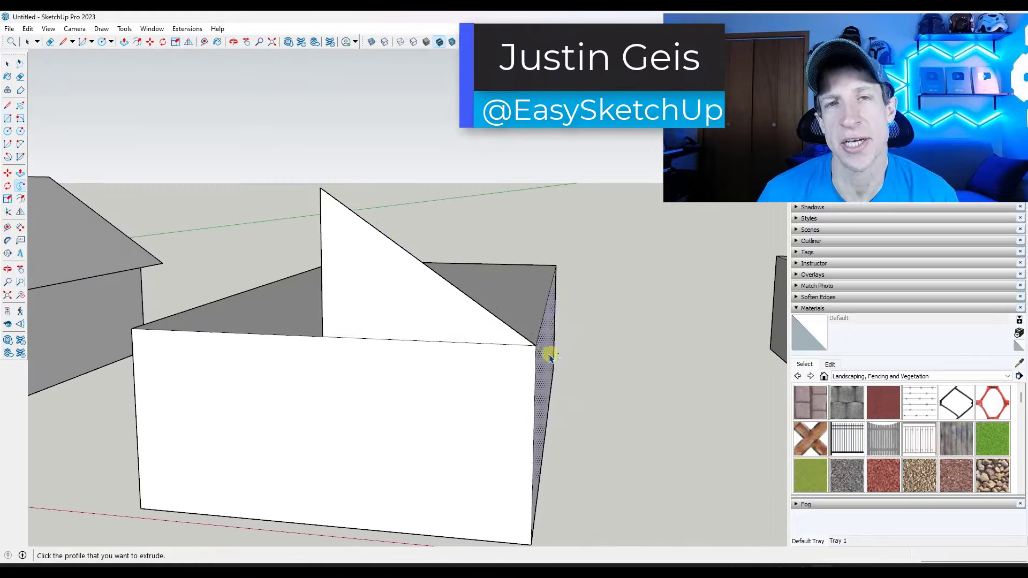
pyautogui.press('e')
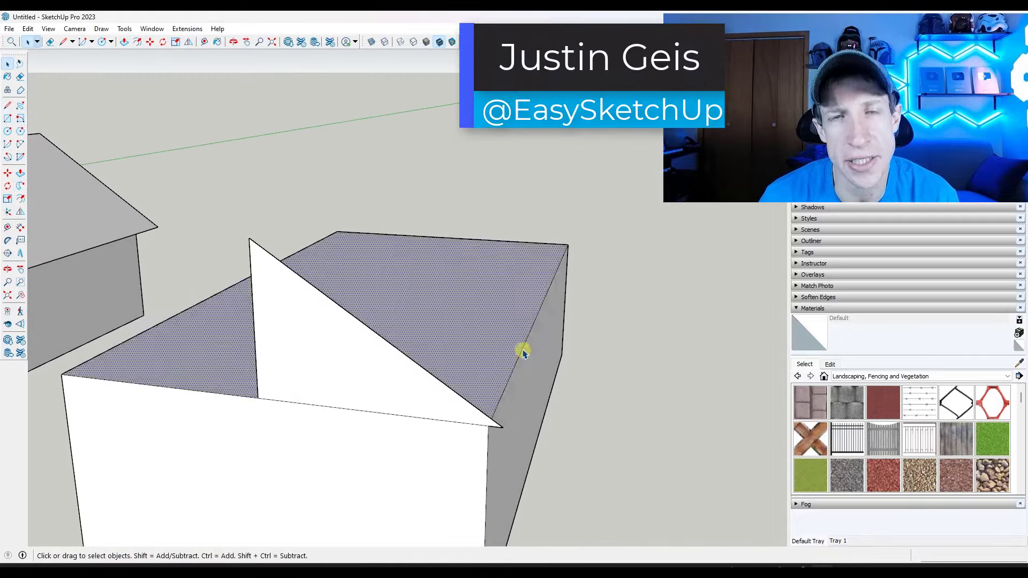
pyautogui.press('l')
pyautogui.click(456, 347)
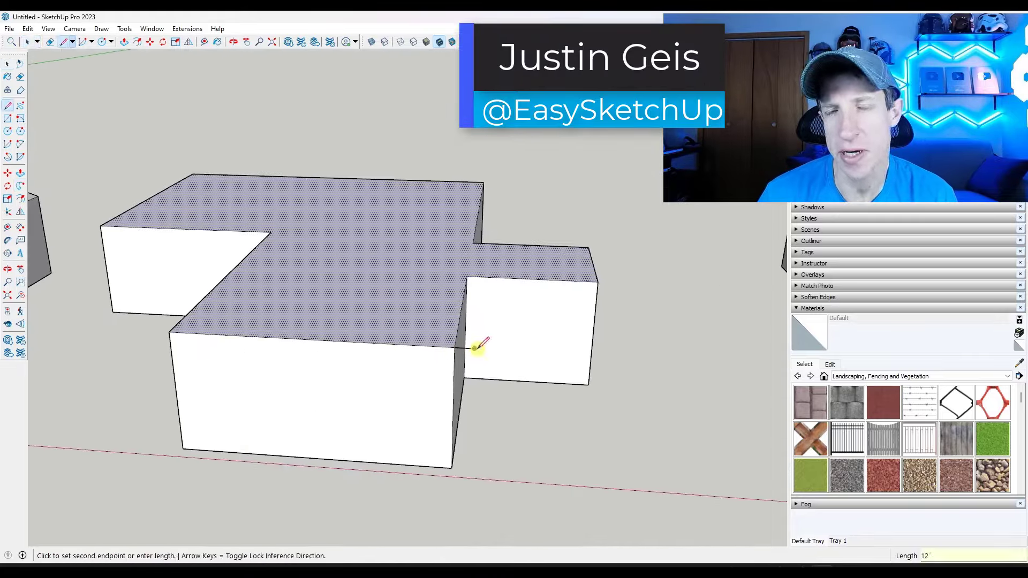
pyautogui.press('space')
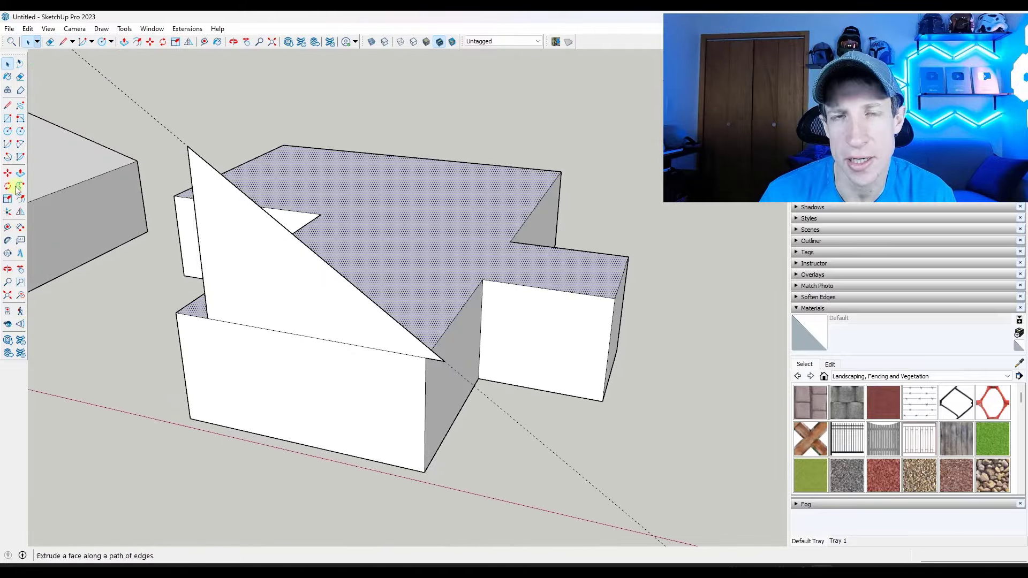
pyautogui.click(358, 183)
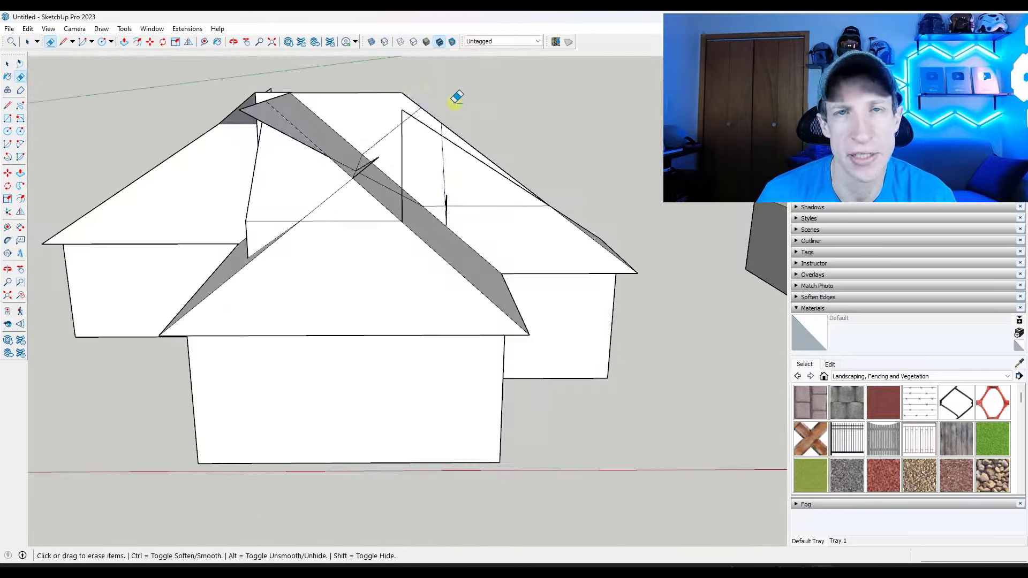
pyautogui.moveTo(456, 97); pyautogui.dragTo(668, 278, button='middle')
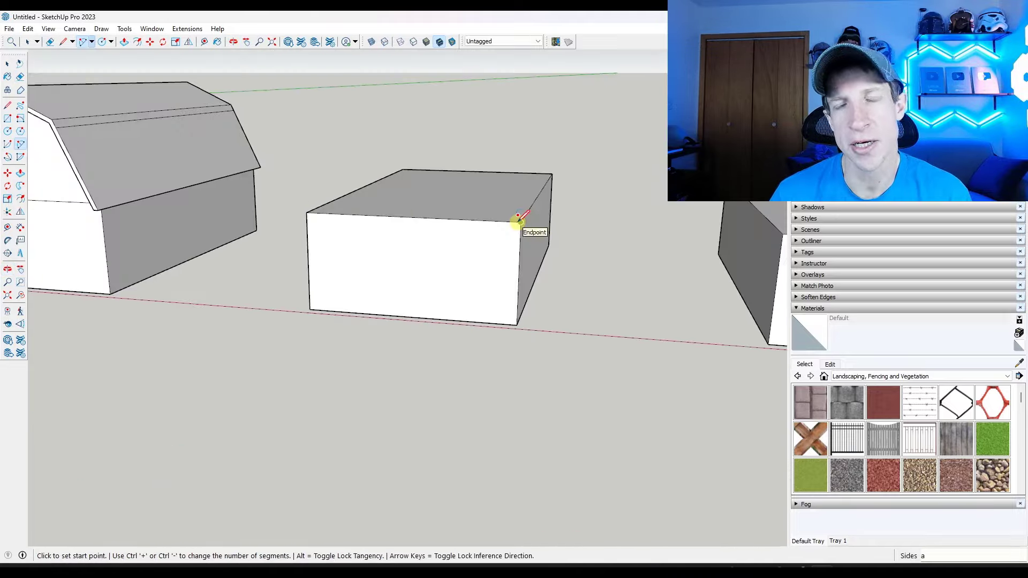
pyautogui.click(520, 221)
pyautogui.click(306, 213)
pyautogui.click(474, 101)
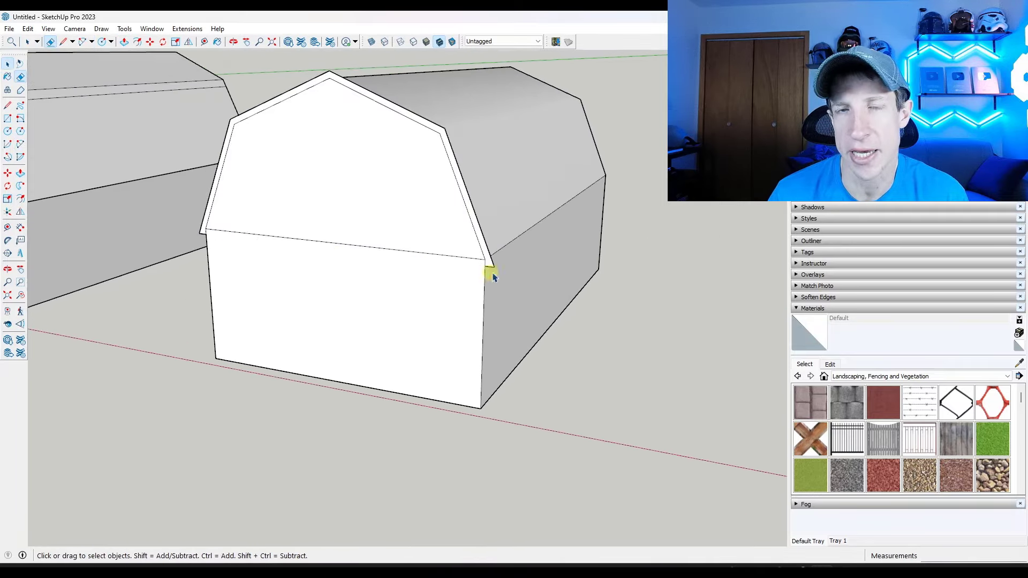
pyautogui.click(420, 252)
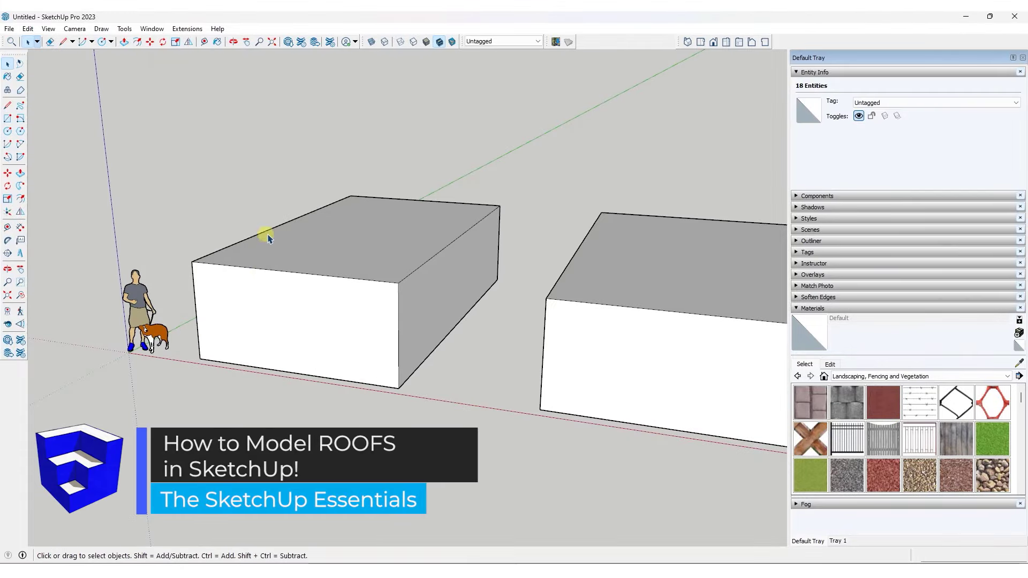
# - Place a 35-degree protractor guide at one upper front corner of the first box and a mirrored angled guide at the opposite corner
pyautogui.scroll(1, 288, 243)
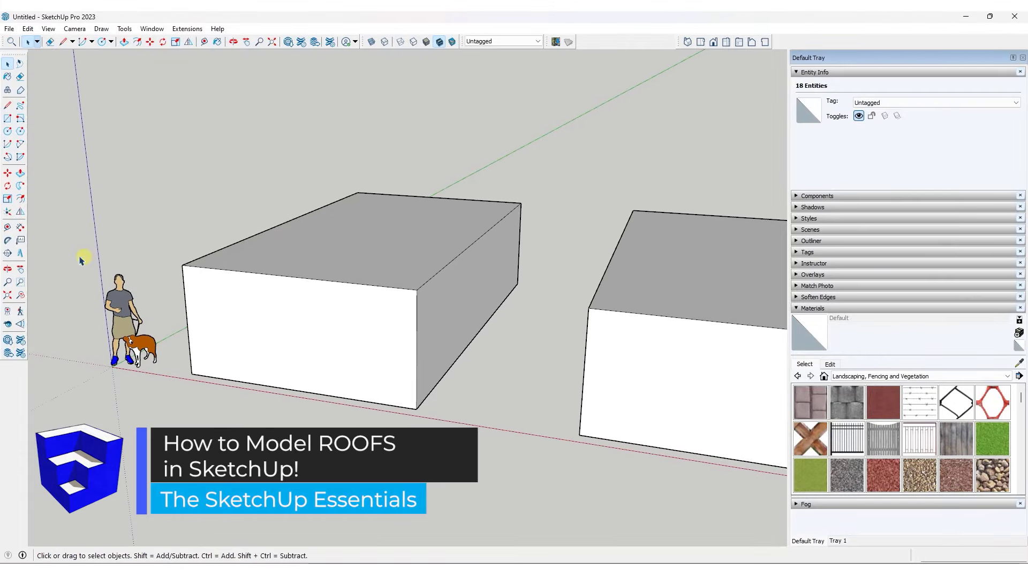
pyautogui.click(8, 242)
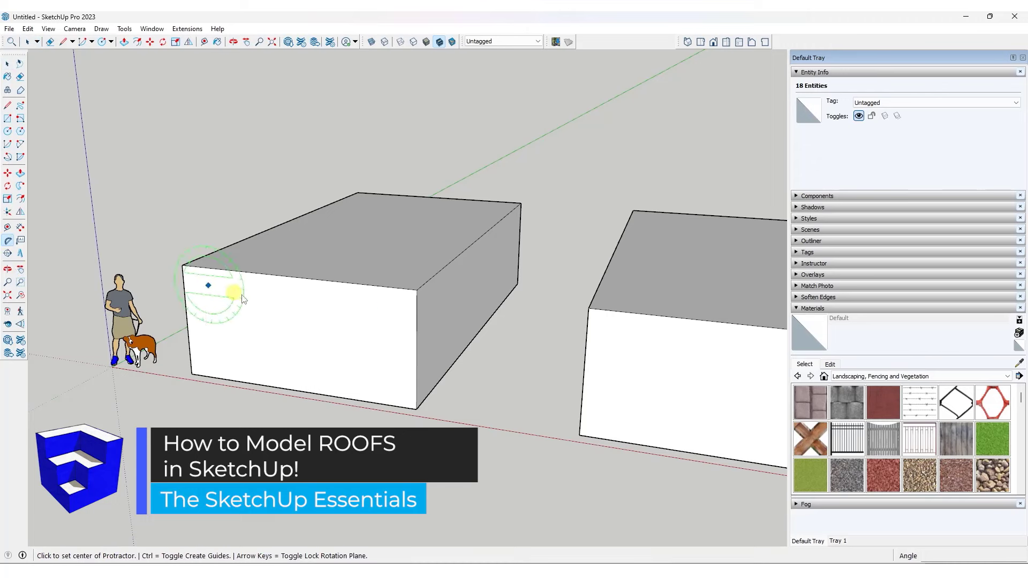
pyautogui.click(416, 291)
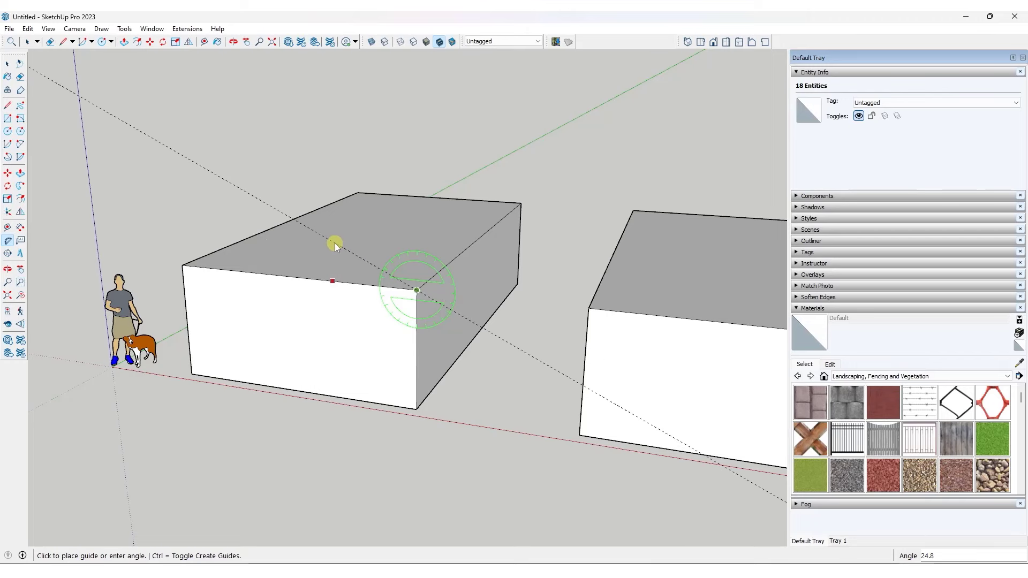
pyautogui.write('35')
pyautogui.press('Return')
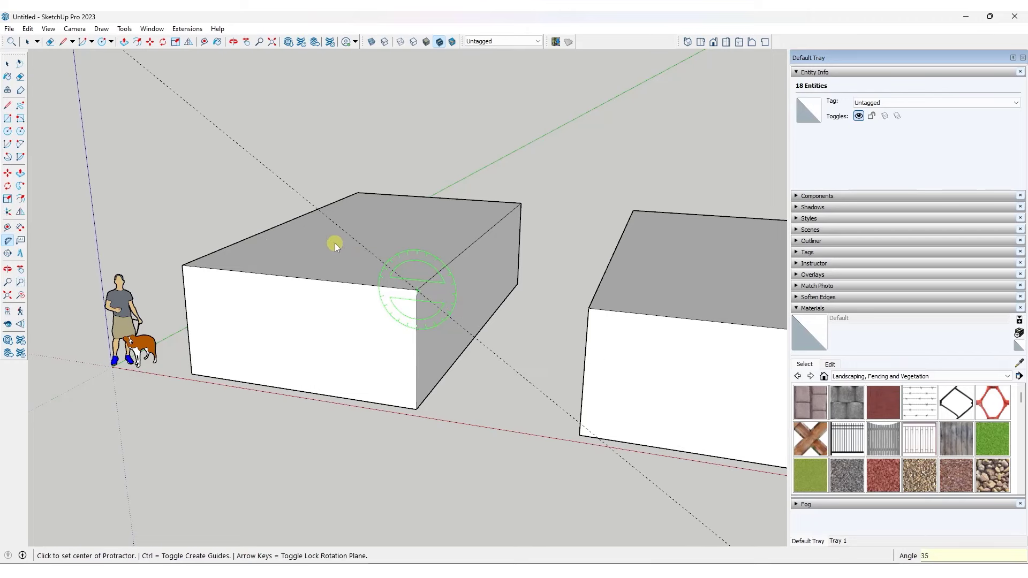
pyautogui.click(183, 265)
pyautogui.click(271, 274)
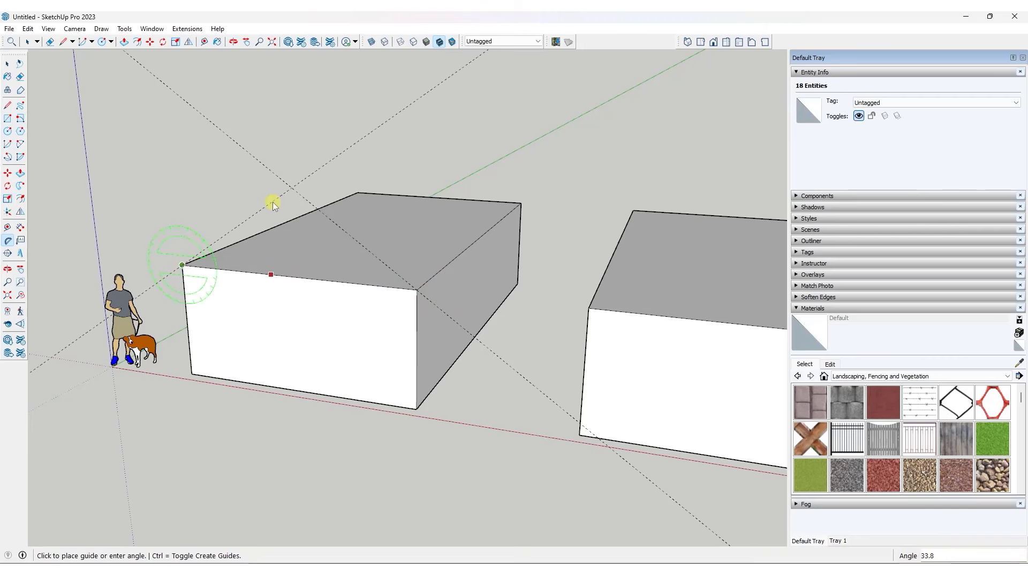
pyautogui.click(272, 201)
# - Draw the gable triangle on the first box by tracing both guides from the upper front corners to their intersection
pyautogui.press('l')
pyautogui.click(183, 265)
pyautogui.click(288, 184)
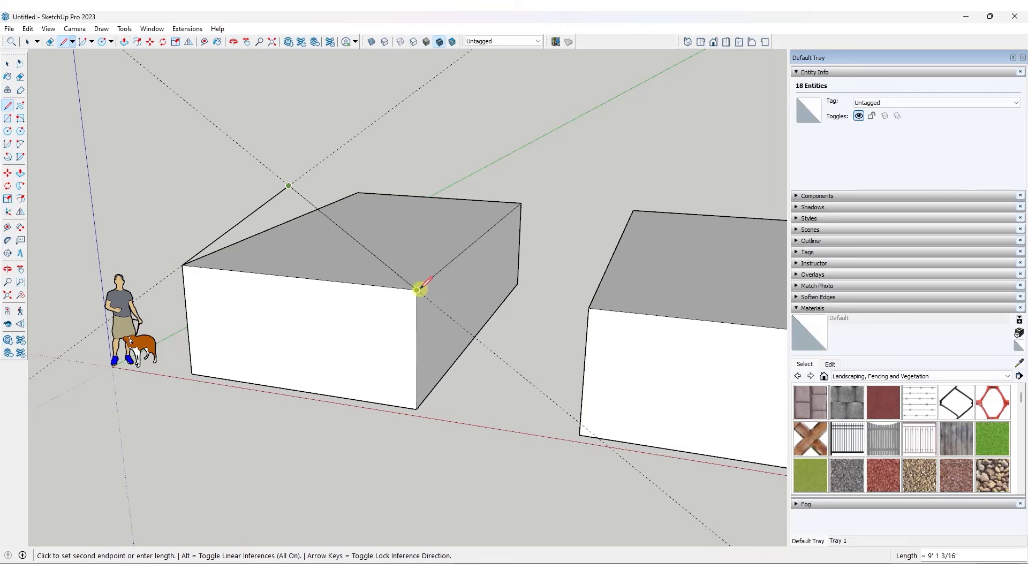
pyautogui.click(416, 290)
pyautogui.press('space')
# - Push/Pull the gable triangle back to the box's rear corner, creating a new starting face
pyautogui.moveTo(464, 271); pyautogui.dragTo(425, 273, button='middle')
pyautogui.press('p')
pyautogui.click(369, 255)
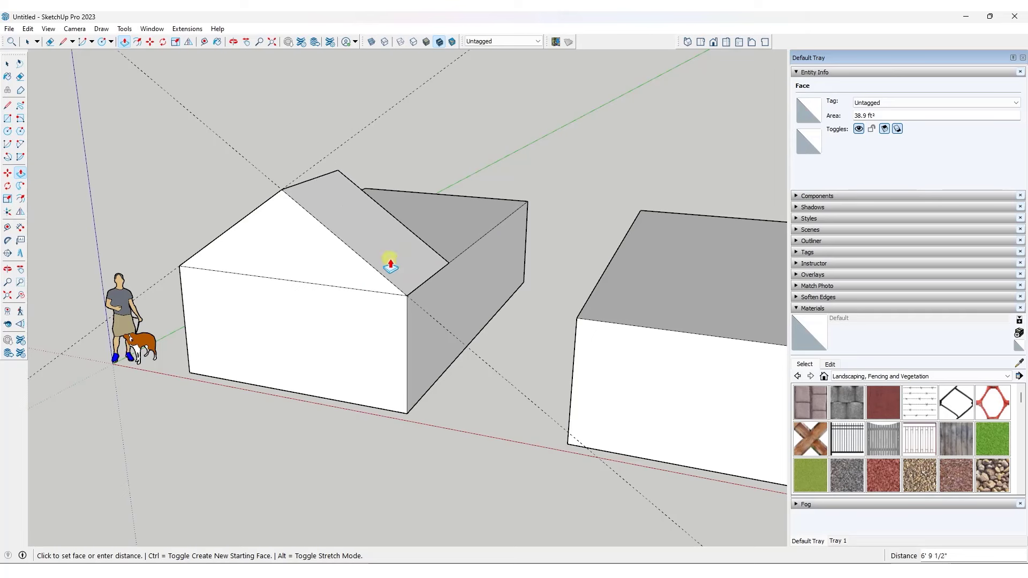
pyautogui.press('ctrl')
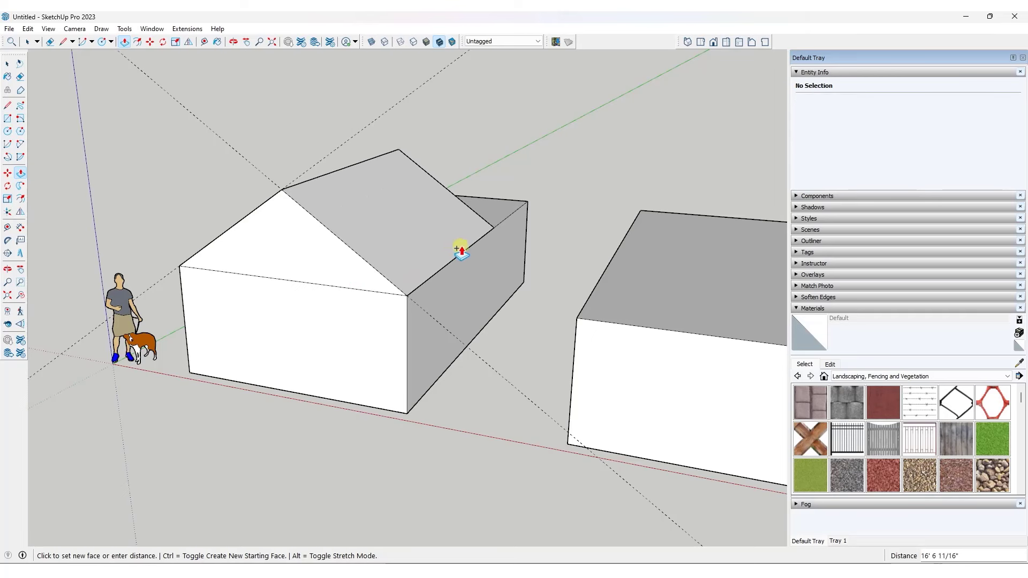
pyautogui.click(528, 203)
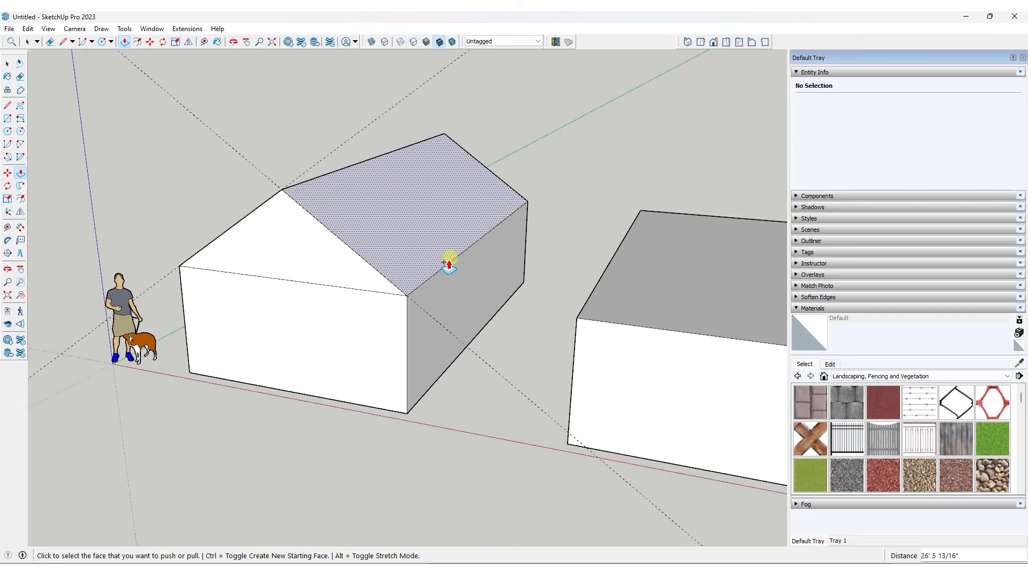
# - Offset the front gable triangle outward by 6 inches to outline the roof overhang
pyautogui.press('e')
pyautogui.press('space')
pyautogui.click(274, 210)
pyautogui.click(281, 222)
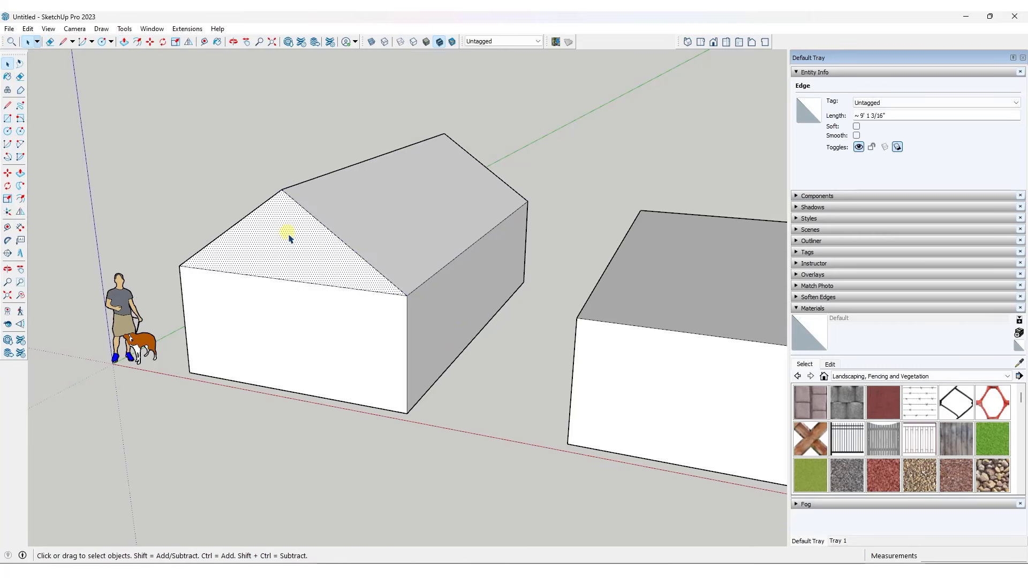
pyautogui.scroll(2, 283, 249)
pyautogui.press('f')
pyautogui.click(334, 222)
pyautogui.press('space')
pyautogui.press('f')
pyautogui.click(351, 235)
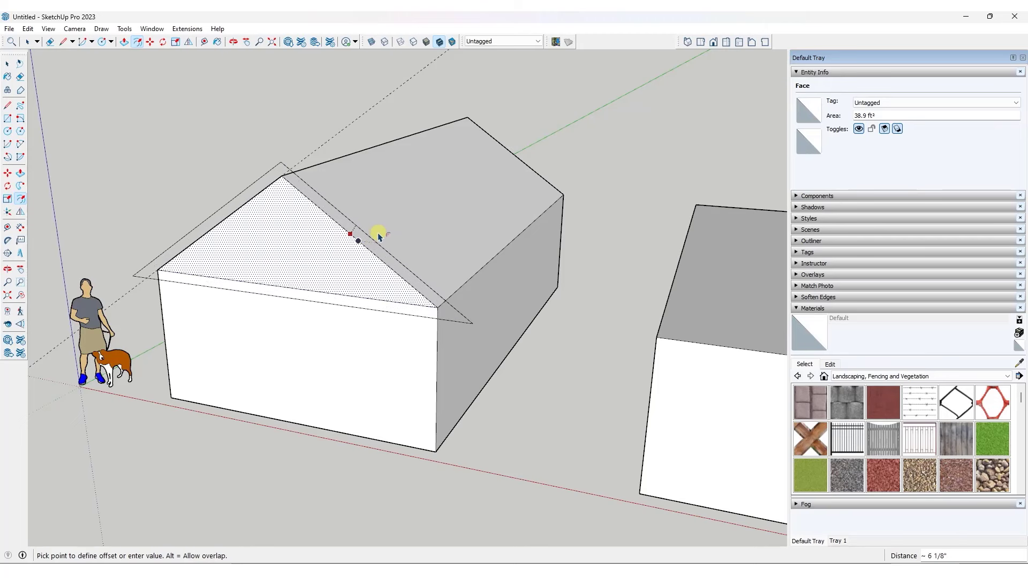
pyautogui.write('6')
pyautogui.press('Return')
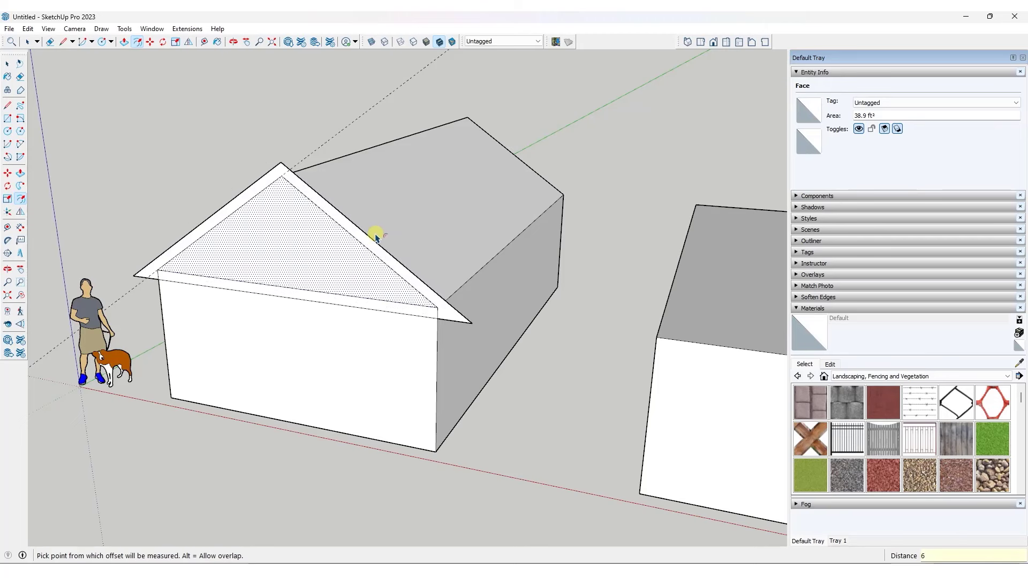
pyautogui.press('space')
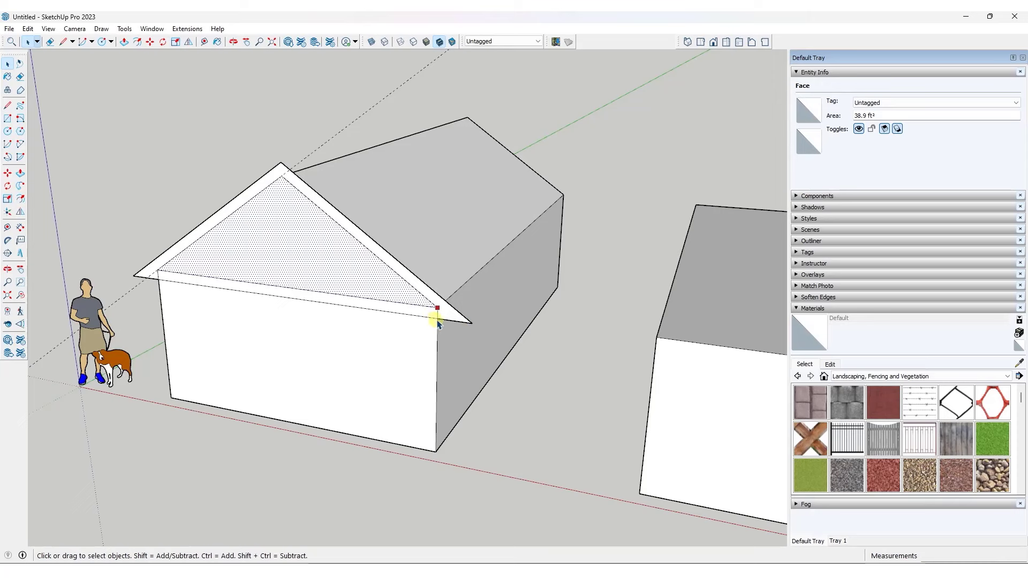
# - Try pulling the offset border around the front gable outward about 11 5/8 inches
pyautogui.press('p')
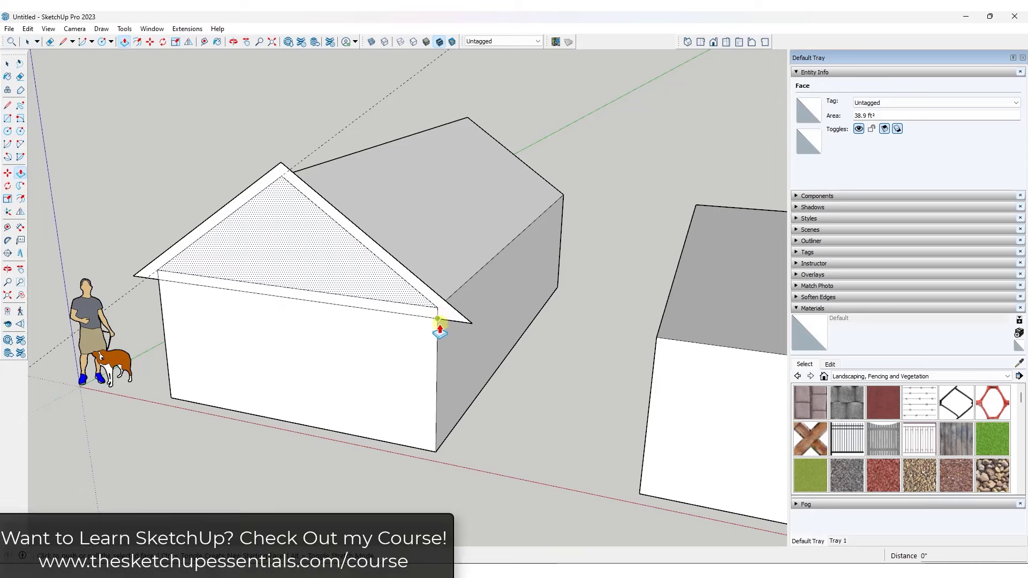
pyautogui.click(444, 325)
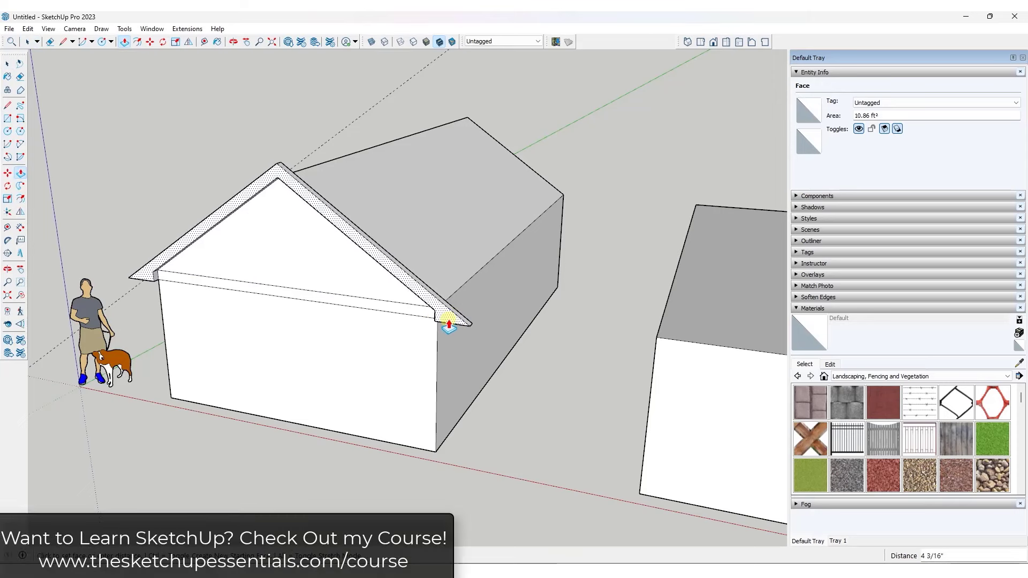
pyautogui.click(443, 328)
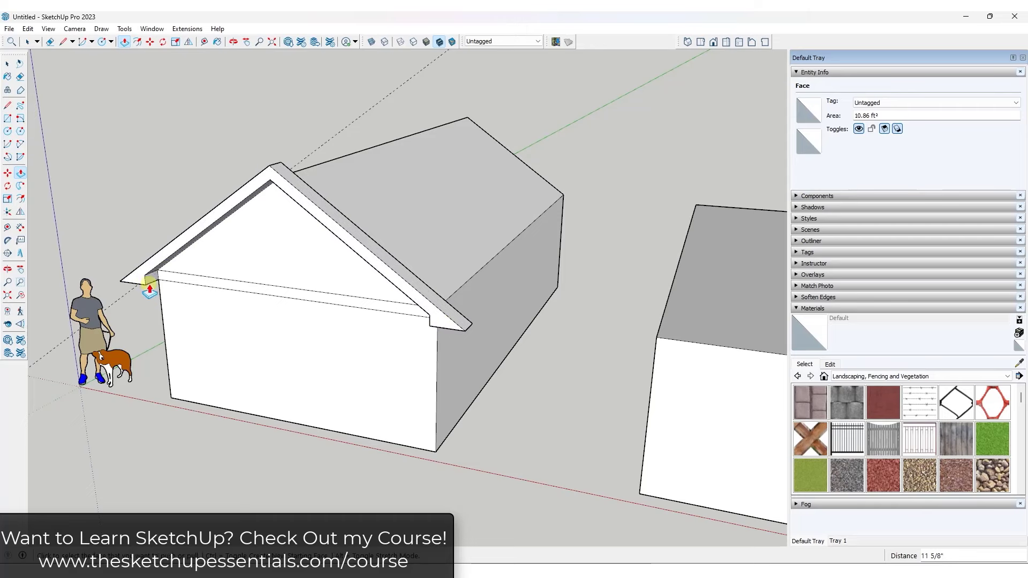
# - Draw lines from the upper front wall corners along the inner gable slopes to the lower edge of the offset outline
pyautogui.scroll(2, 436, 316)
pyautogui.press('l')
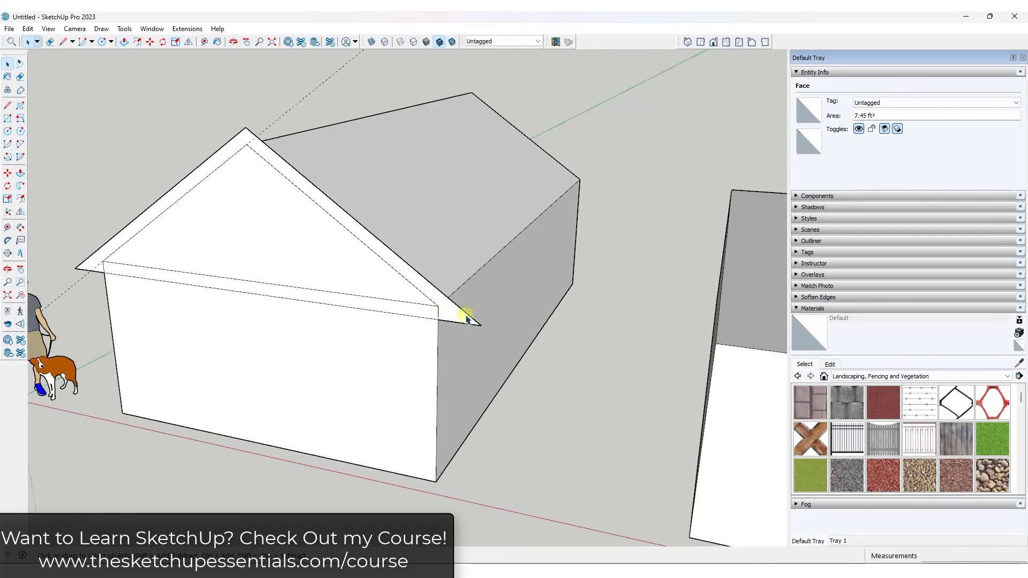
pyautogui.scroll(2, 448, 319)
pyautogui.scroll(2, 448, 319)
pyautogui.click(435, 301)
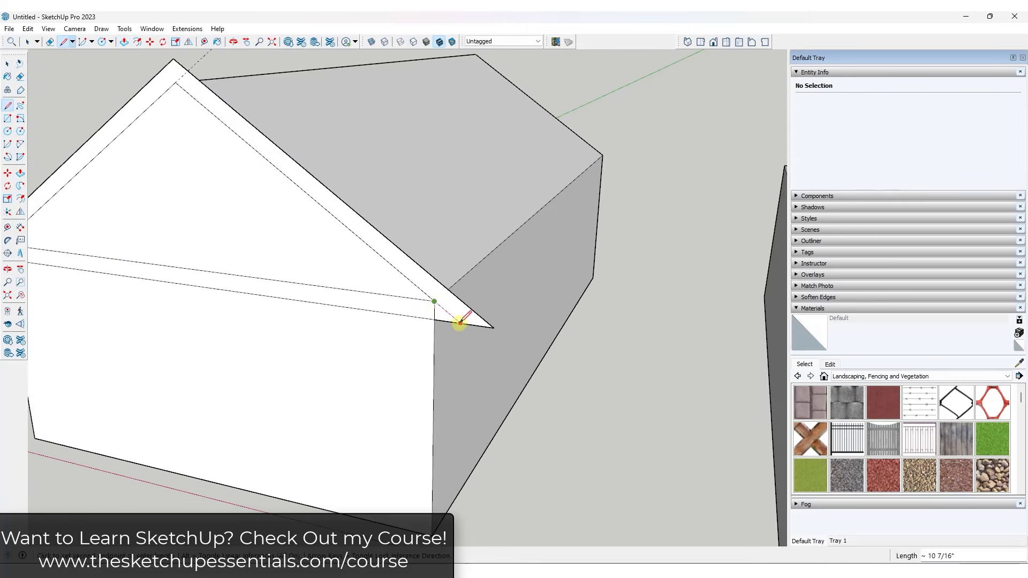
pyautogui.click(460, 324)
pyautogui.scroll(-5, 402, 282)
pyautogui.scroll(1, 264, 277)
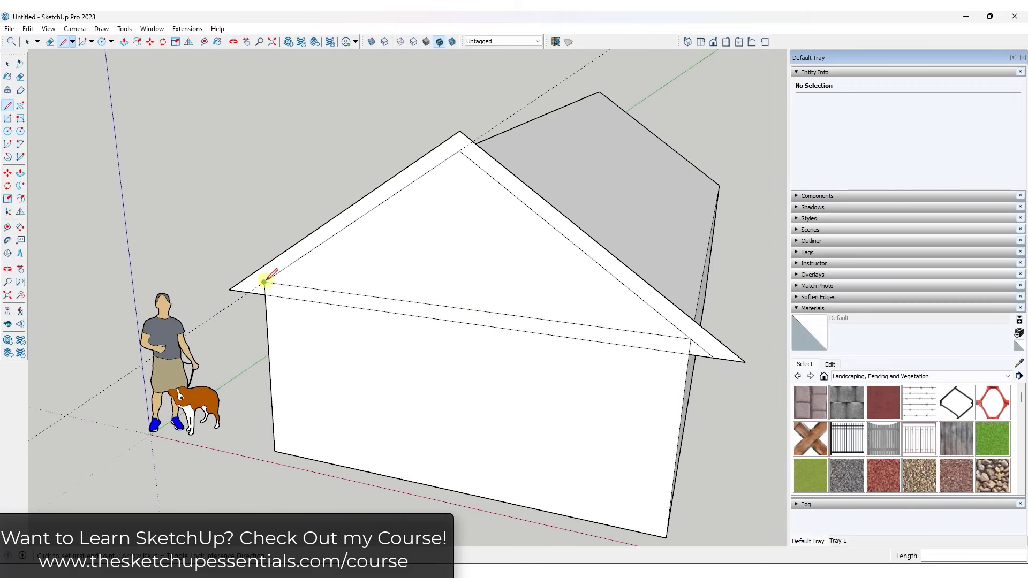
# - Erase the leftover lower offset edges between the new lines, leaving only the sloped overhang profile around the gable
pyautogui.press('e')
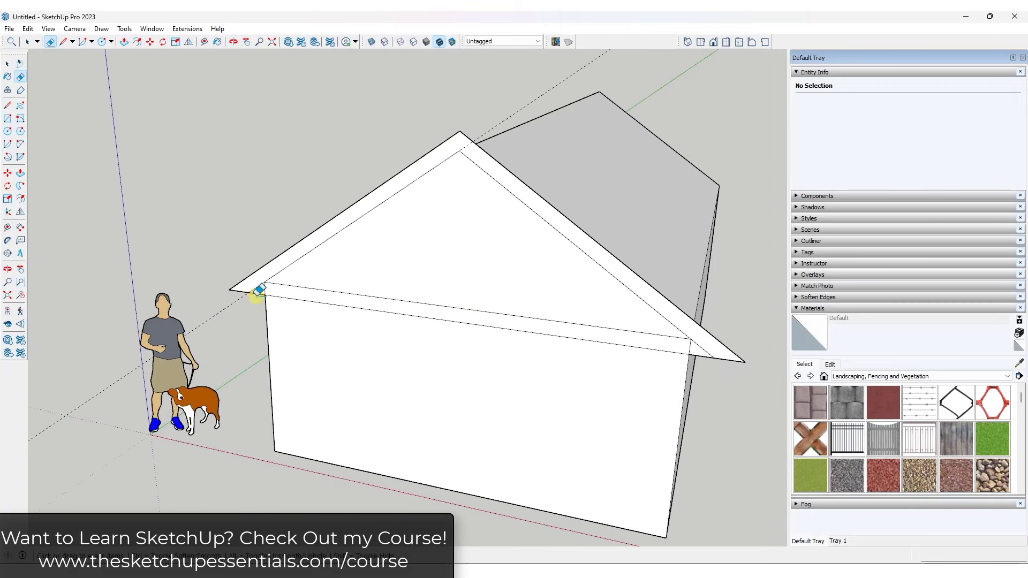
pyautogui.click(318, 303)
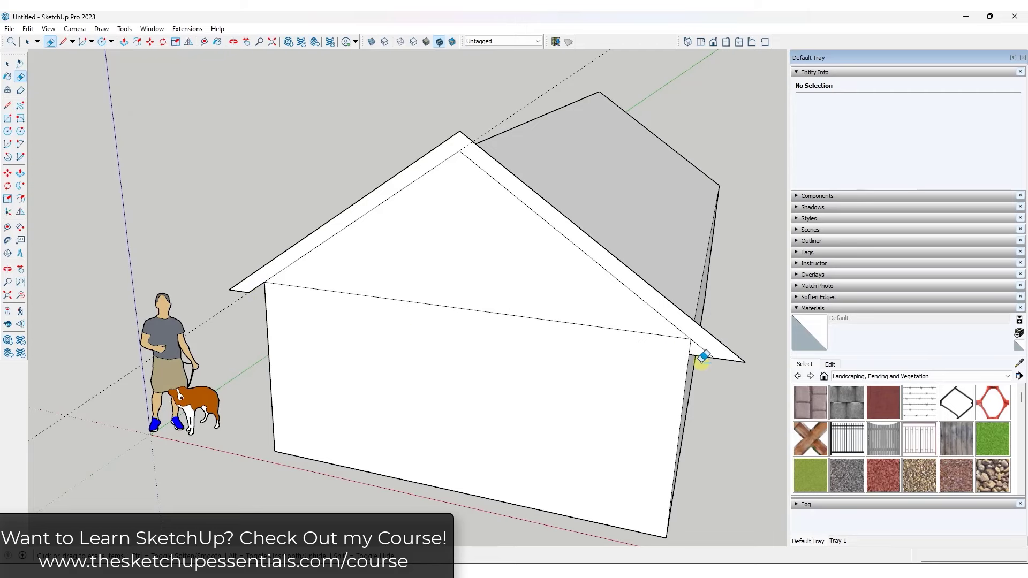
pyautogui.scroll(-2, 706, 352)
# - Push/Pull the sloped overhang profile about 27 feet along the first building, slightly past its rear wall
pyautogui.moveTo(680, 294); pyautogui.dragTo(587, 353, button='middle')
pyautogui.press('p')
pyautogui.click(621, 345)
pyautogui.moveTo(672, 348)
pyautogui.mouseDown(button='middle')
pyautogui.moveTo(296, 321)
pyautogui.moveTo(294, 335)
pyautogui.moveTo(688, 360)
pyautogui.mouseUp(button='middle')
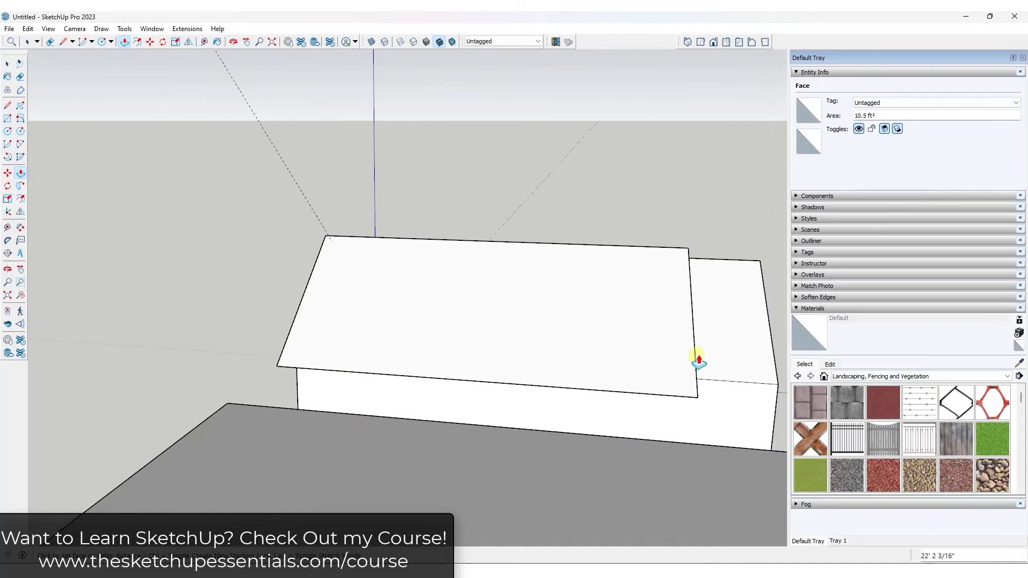
pyautogui.moveTo(786, 379); pyautogui.dragTo(458, 511, button='middle')
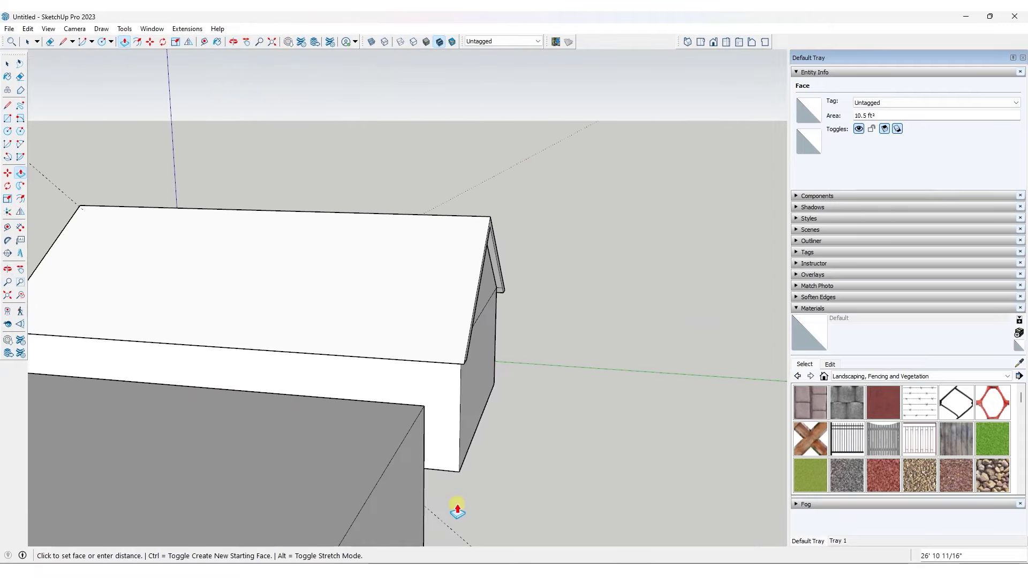
pyautogui.moveTo(457, 508); pyautogui.dragTo(548, 331, button='middle')
pyautogui.press('space')
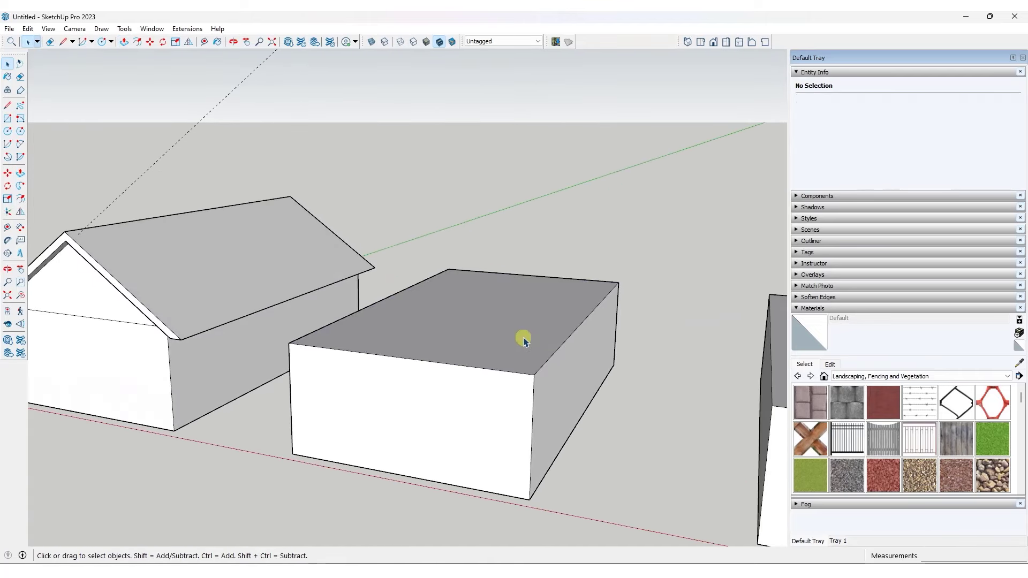
# - Offset the second box's top face outward about 8 5/8 inches to create an overhang on all sides
pyautogui.moveTo(494, 307); pyautogui.dragTo(543, 360, button='middle')
pyautogui.press('f')
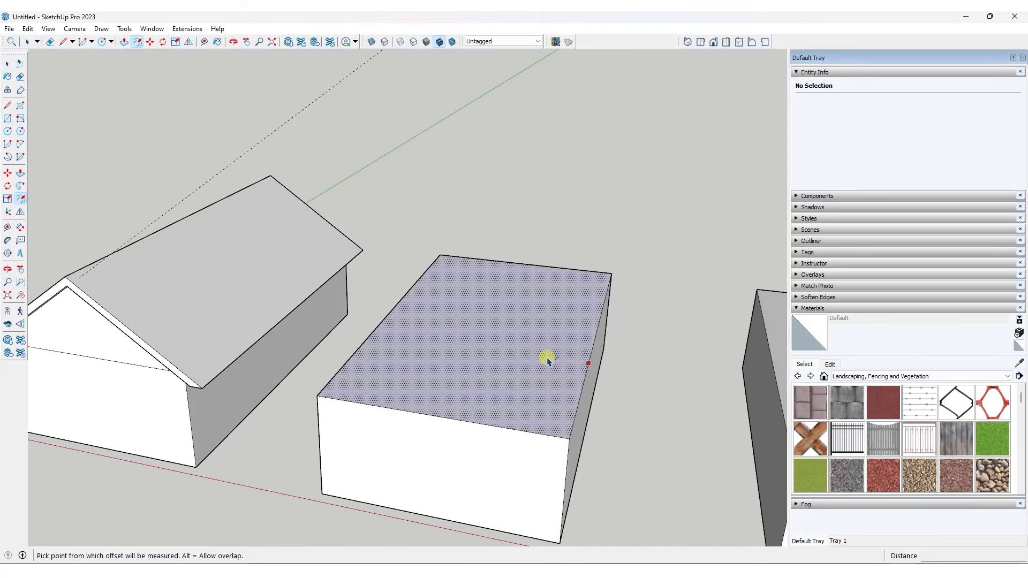
pyautogui.click(587, 363)
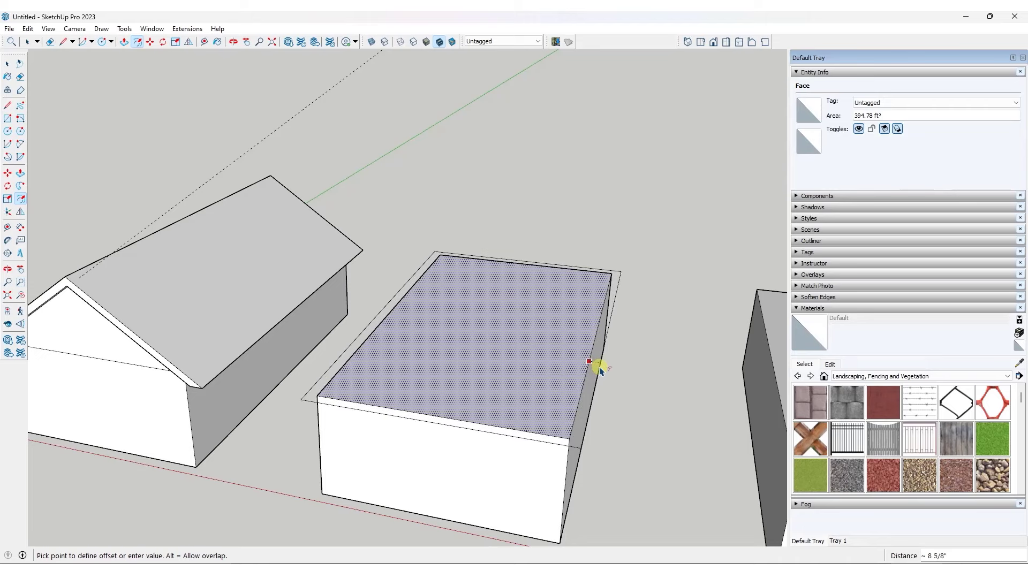
pyautogui.click(600, 369)
pyautogui.moveTo(544, 368); pyautogui.dragTo(493, 300, button='middle')
pyautogui.press('space')
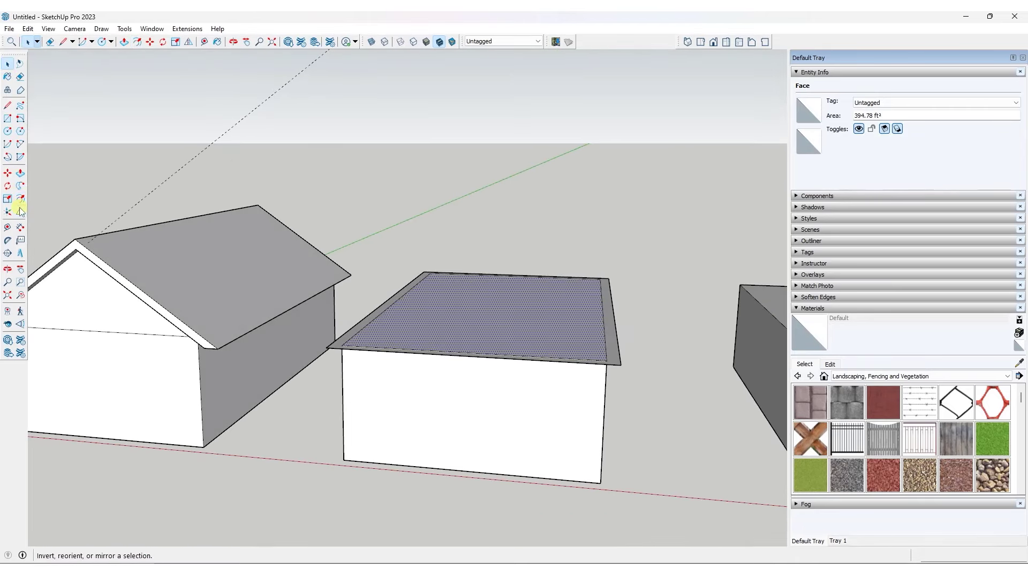
# - Place mirrored angled protractor guides at both front corners of the second box's overhang
pyautogui.click(8, 240)
pyautogui.click(326, 348)
pyautogui.write('2')
pyautogui.press('Return')
pyautogui.click(620, 365)
pyautogui.click(589, 341)
# - Draw a gable triangle between the second box's front overhang corners and the guide intersection
pyautogui.press('l')
pyautogui.click(620, 365)
pyautogui.click(470, 254)
pyautogui.click(326, 348)
pyautogui.press('space')
pyautogui.moveTo(562, 329); pyautogui.dragTo(484, 339, button='middle')
pyautogui.press('p')
pyautogui.press('Escape')
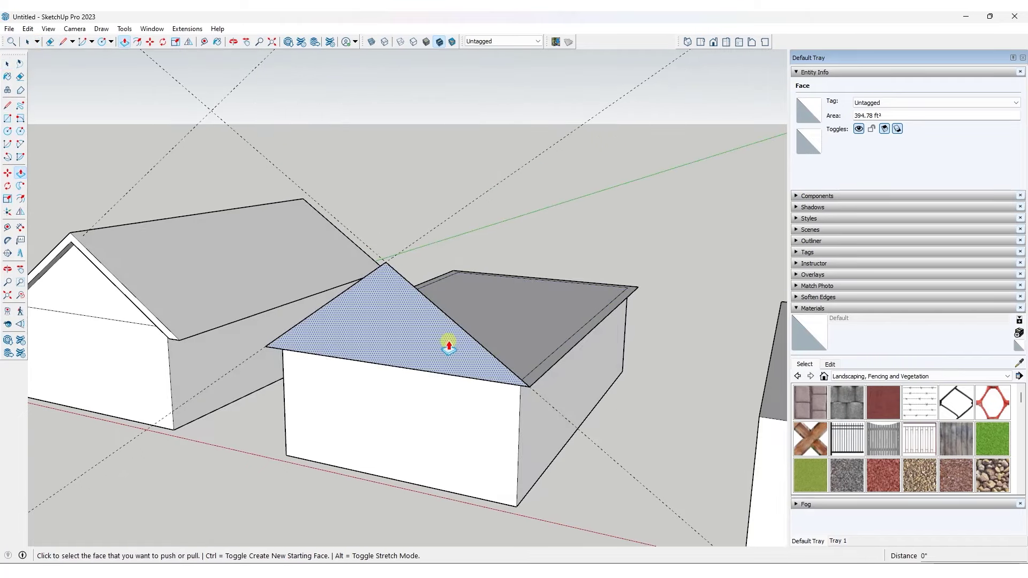
# - Push/Pull the second building's gable triangle back to the rear edge of the overhang
pyautogui.click(451, 345)
pyautogui.click(569, 347)
pyautogui.moveTo(569, 347); pyautogui.dragTo(114, 360, button='middle')
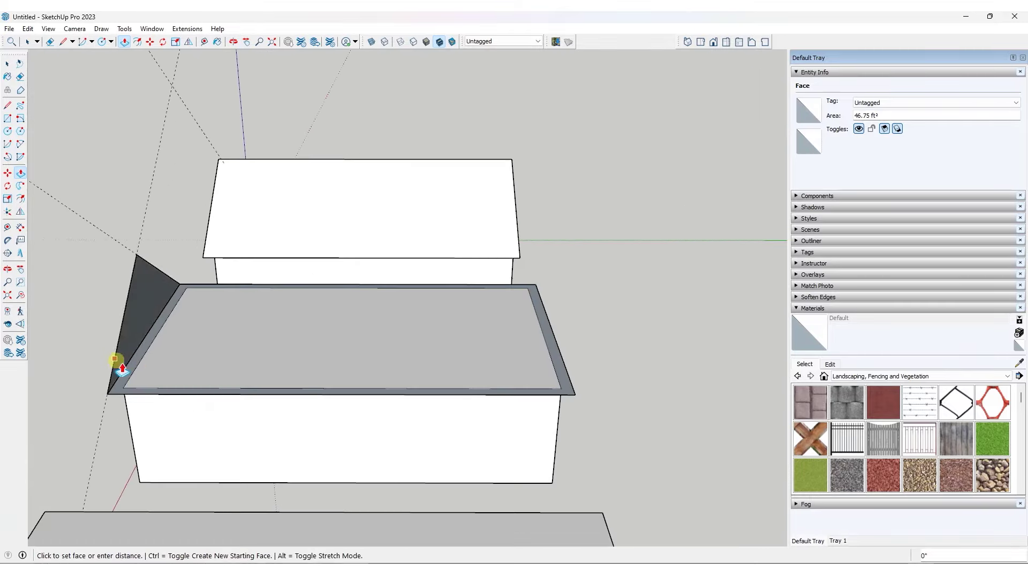
pyautogui.click(118, 367)
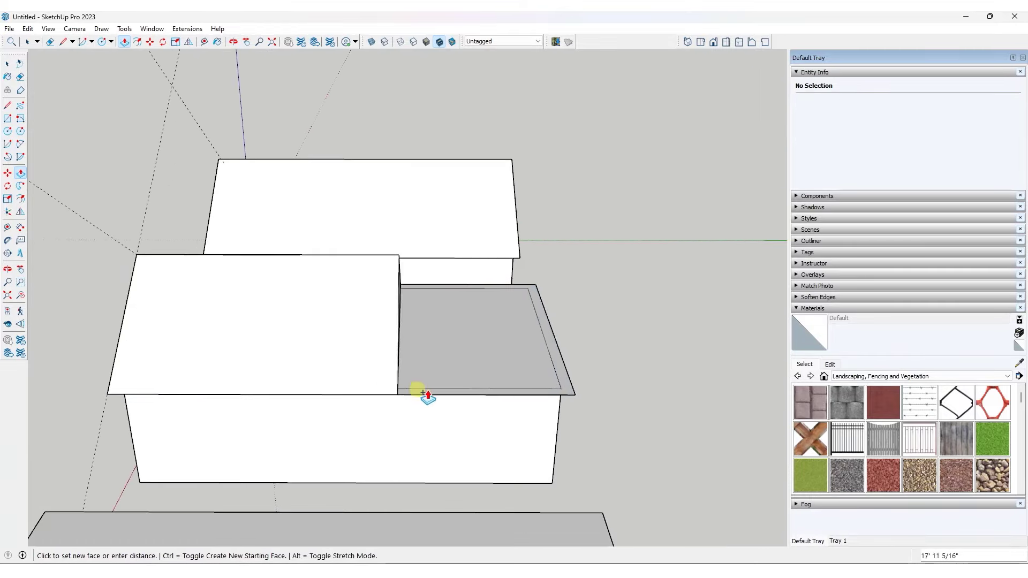
pyautogui.click(569, 400)
# - Offset the outline of the second building's front gable face slightly outward
pyautogui.moveTo(223, 383); pyautogui.dragTo(411, 294, button='middle')
pyautogui.scroll(5, 411, 294)
pyautogui.press('space')
pyautogui.click(408, 285)
pyautogui.press('f')
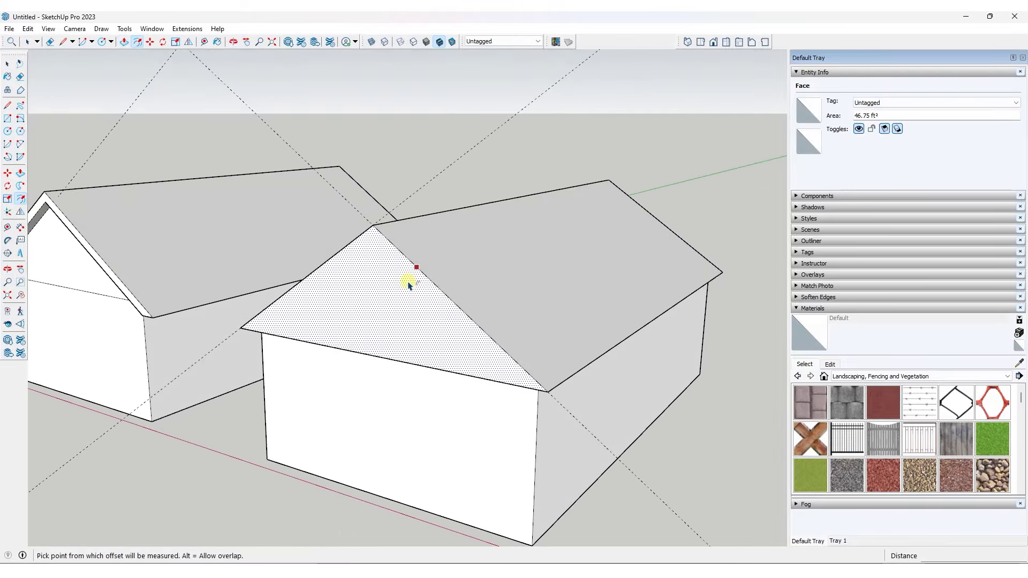
pyautogui.click(418, 270)
pyautogui.click(433, 273)
# - Close the lower ends of the gable's offset band with short lines and erase the surplus edges beneath it
pyautogui.press('l')
pyautogui.scroll(3, 549, 390)
pyautogui.click(550, 389)
pyautogui.press('Escape')
pyautogui.moveTo(640, 360); pyautogui.dragTo(230, 305, button='middle')
pyautogui.click(298, 309)
pyautogui.press('Escape')
pyautogui.press('e')
pyautogui.moveTo(303, 321); pyautogui.dragTo(511, 159, button='middle')
pyautogui.moveTo(174, 92); pyautogui.dragTo(436, 218, button='middle')
pyautogui.press('space')
# - Push/Pull the sloped roof band about 28 feet along the second building to its rear gable
pyautogui.press('p')
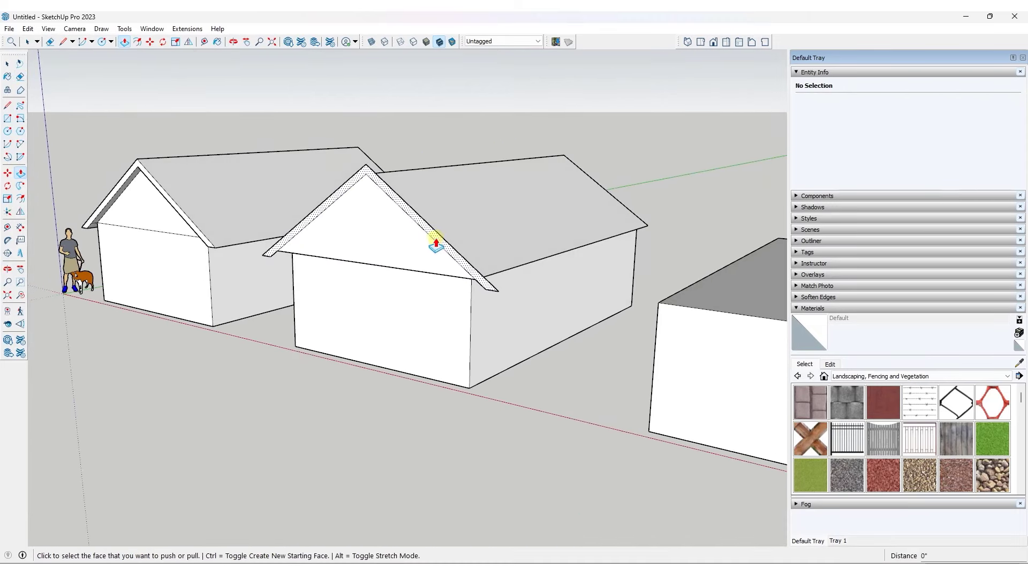
pyautogui.moveTo(435, 243); pyautogui.dragTo(429, 236)
pyautogui.moveTo(466, 246); pyautogui.dragTo(143, 270, button='middle')
pyautogui.click(205, 251)
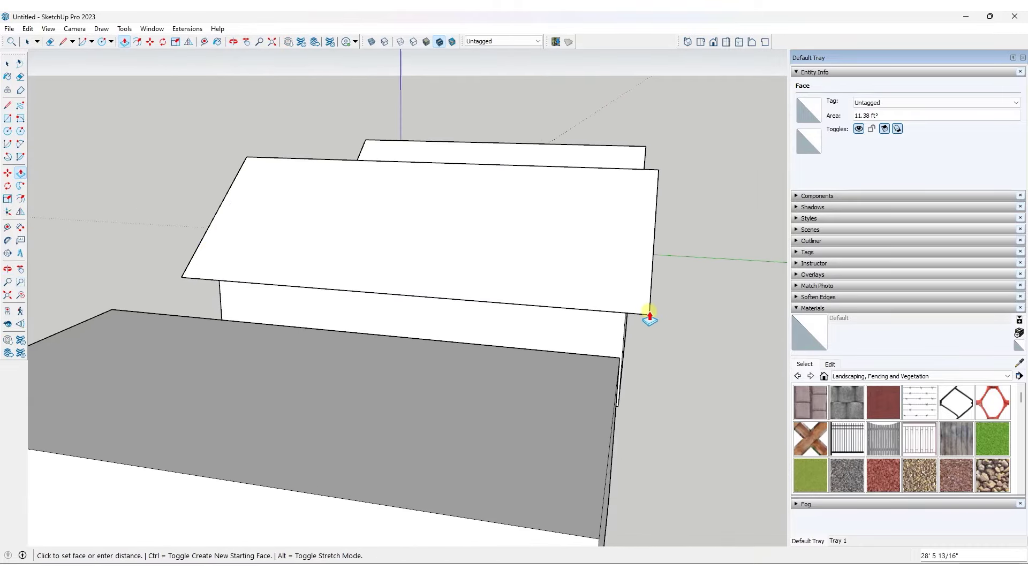
pyautogui.press('Escape')
pyautogui.moveTo(644, 314); pyautogui.dragTo(482, 305, button='middle')
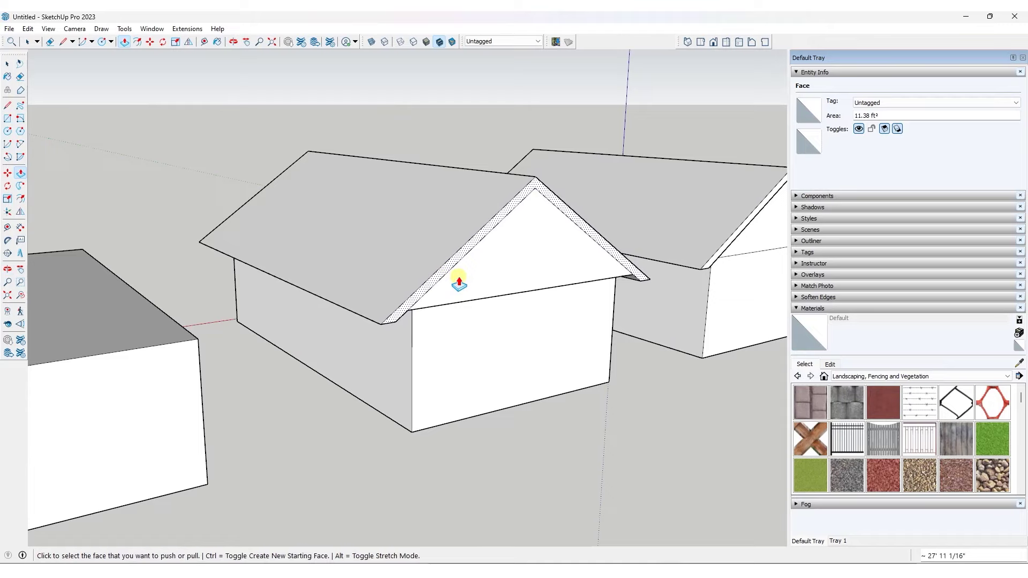
# - Push/Pull the roof band 1' outward to form an overhang at the gable end
pyautogui.click(442, 279)
pyautogui.press('Return')
pyautogui.moveTo(412, 287); pyautogui.dragTo(438, 274, button='middle')
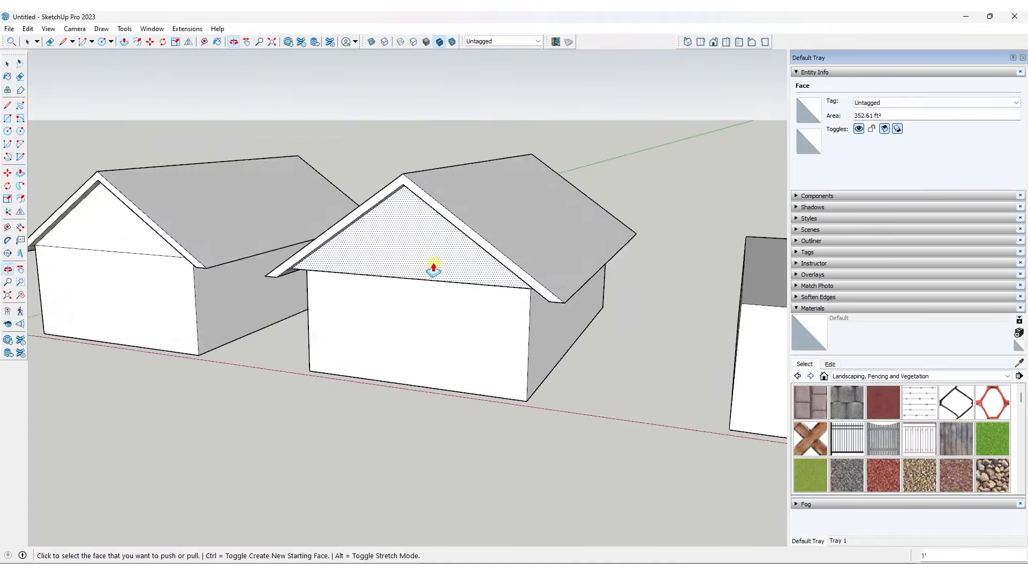
# - Select the whole first gable-roofed building and place a copy of it along the row, beyond the second building
pyautogui.press('space')
pyautogui.scroll(-5, 557, 200)
pyautogui.scroll(1, 408, 200)
pyautogui.scroll(2, 229, 274)
pyautogui.tripleClick(229, 274)
pyautogui.press('m')
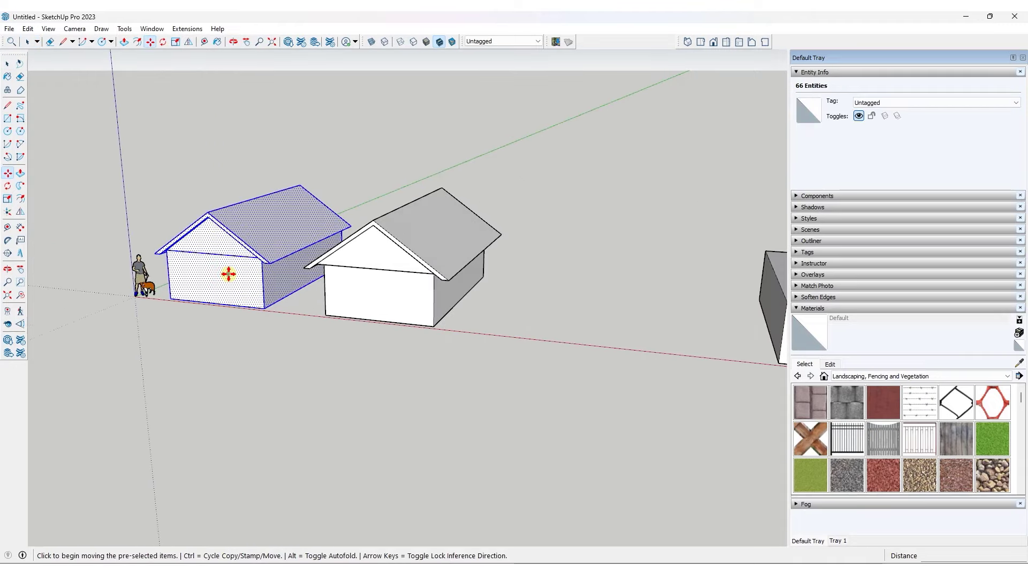
pyautogui.click(229, 274)
pyautogui.press('ctrl')
pyautogui.click(592, 310)
# - Draw an upright rectangle about 2' wide and 2' 6" high rising from the copied building's roof slope
pyautogui.moveTo(592, 310); pyautogui.dragTo(523, 300, button='middle')
pyautogui.scroll(2, 539, 291)
pyautogui.press('space')
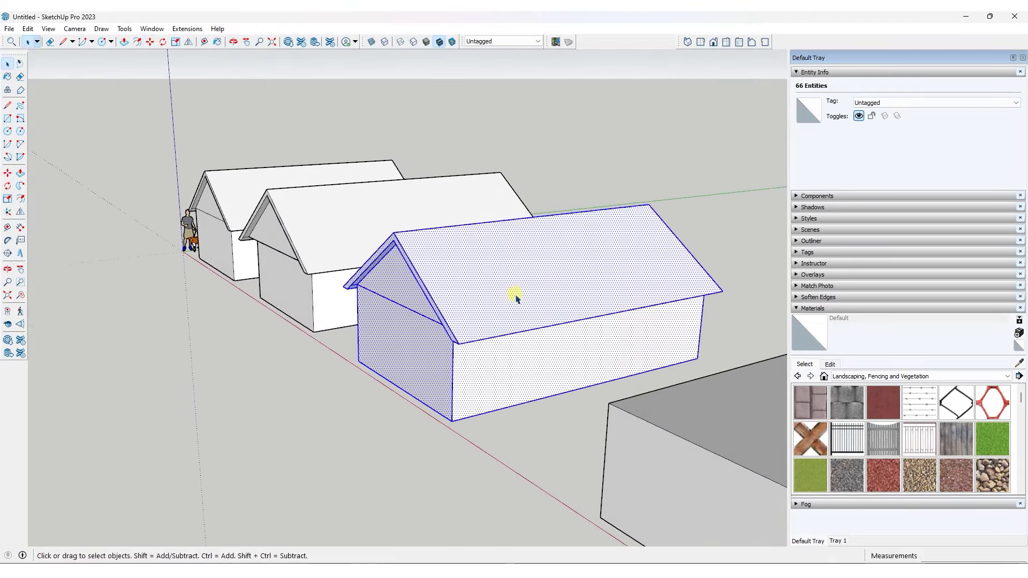
pyautogui.press('l')
pyautogui.click(504, 298)
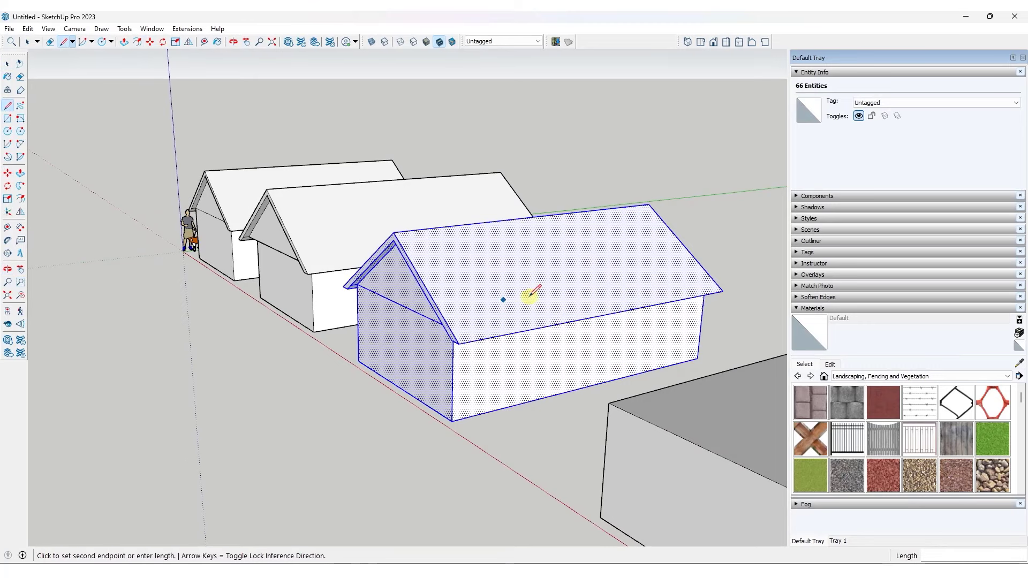
pyautogui.scroll(1, 532, 294)
pyautogui.scroll(1, 524, 295)
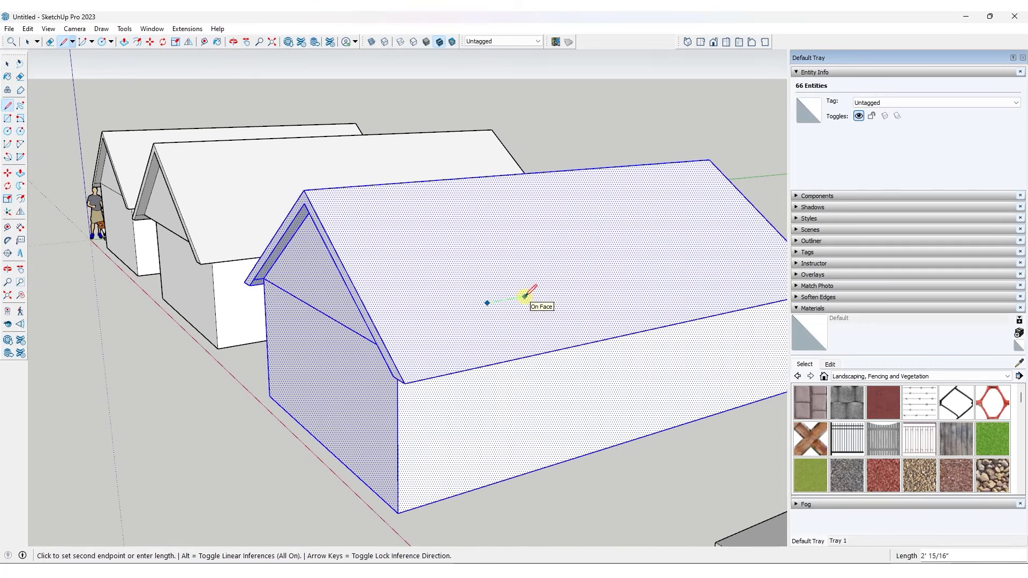
pyautogui.click(527, 241)
pyautogui.click(489, 244)
pyautogui.click(487, 301)
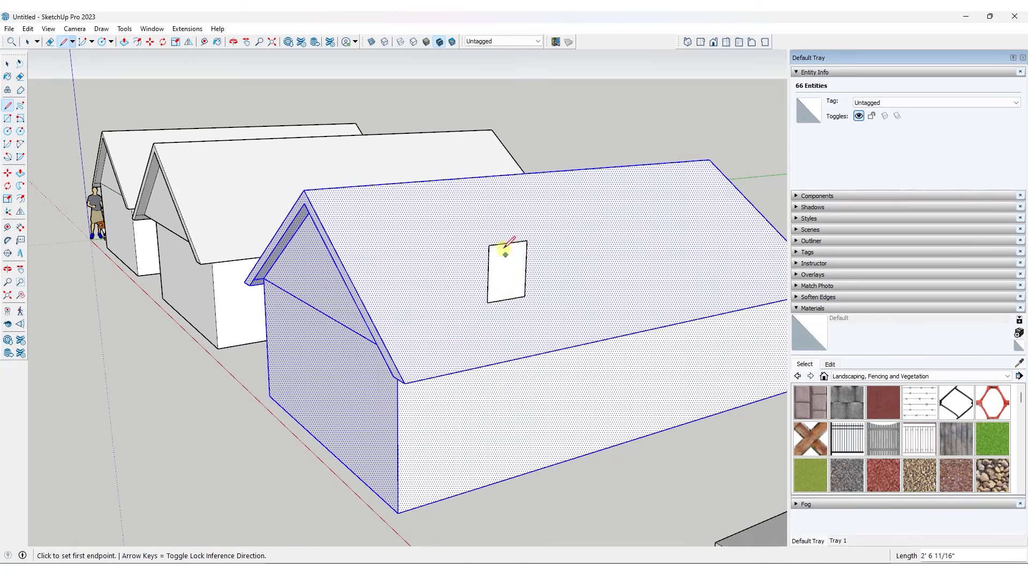
pyautogui.scroll(3, 508, 241)
pyautogui.press('space')
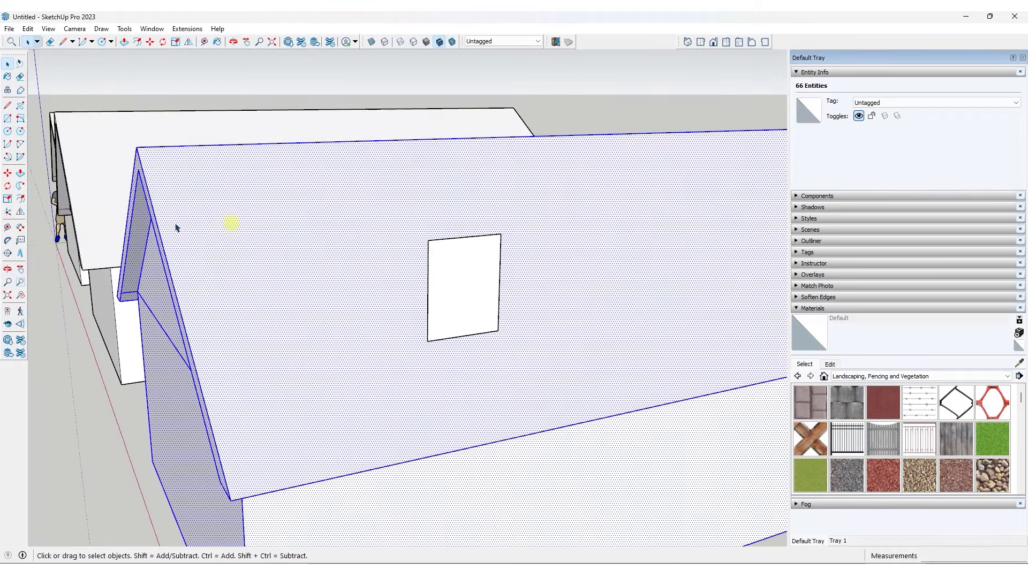
# - Place mirrored angled protractor guides at the rectangle's top corners and draw a gable peak above it
pyautogui.click(8, 242)
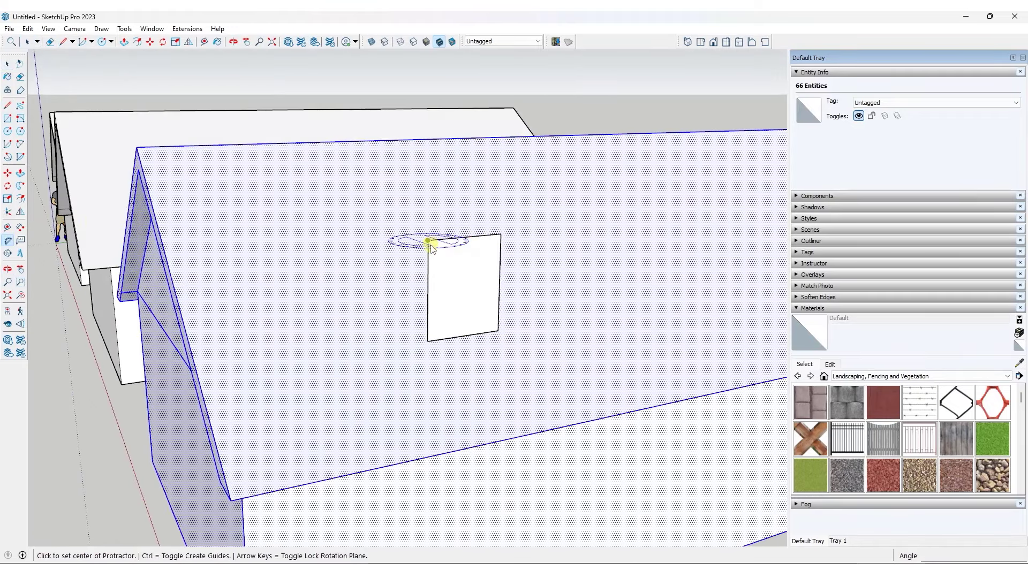
pyautogui.click(428, 244)
pyautogui.click(460, 229)
pyautogui.click(495, 230)
pyautogui.press('space')
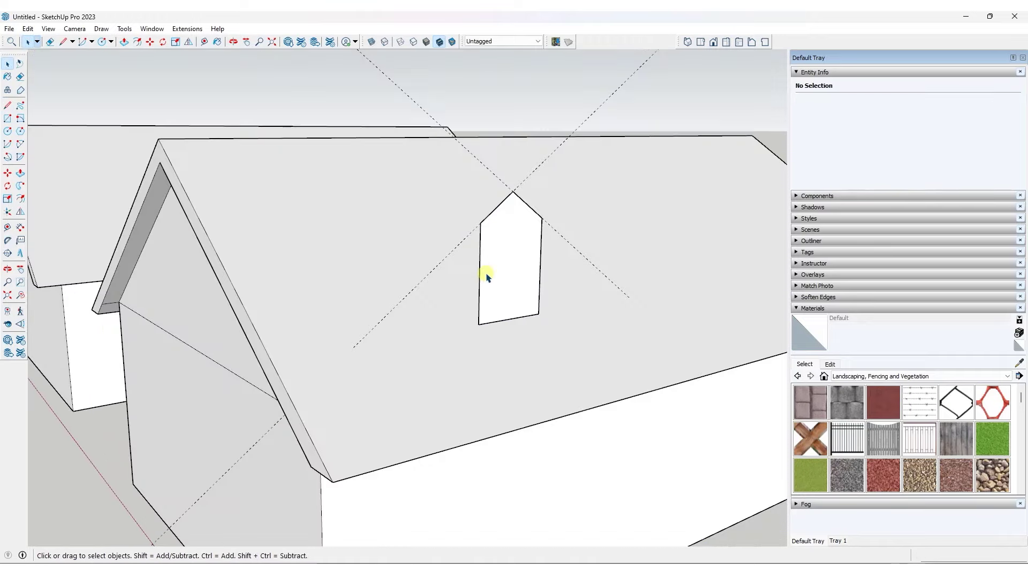
# - Try to Push/Pull the dormer face about 5' 6" back into the roof, checking it in X-ray mode
pyautogui.press('p')
pyautogui.moveTo(489, 260); pyautogui.dragTo(583, 257, button='middle')
pyautogui.click(579, 252)
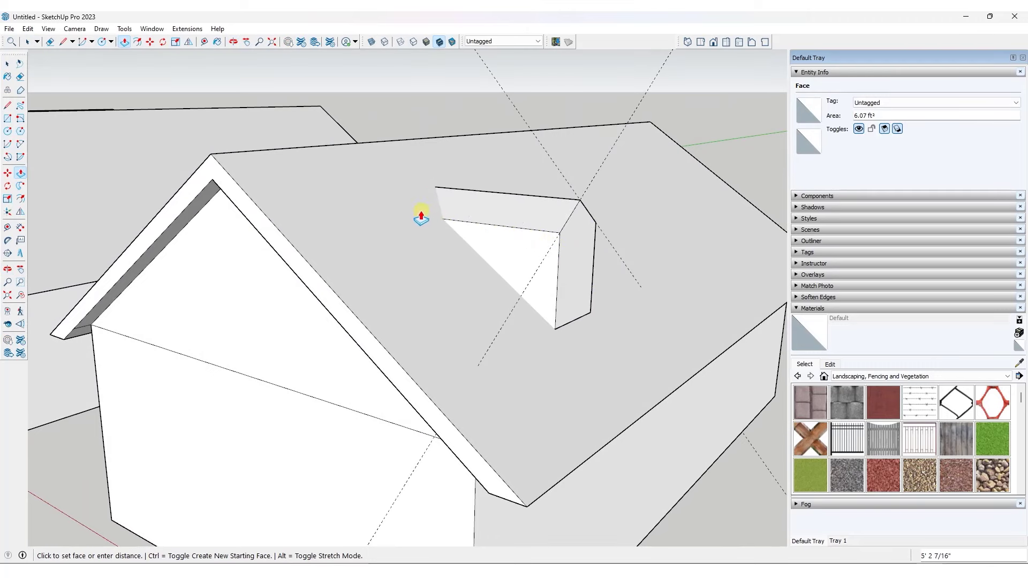
pyautogui.click(414, 225)
pyautogui.moveTo(416, 222); pyautogui.dragTo(444, 63, button='middle')
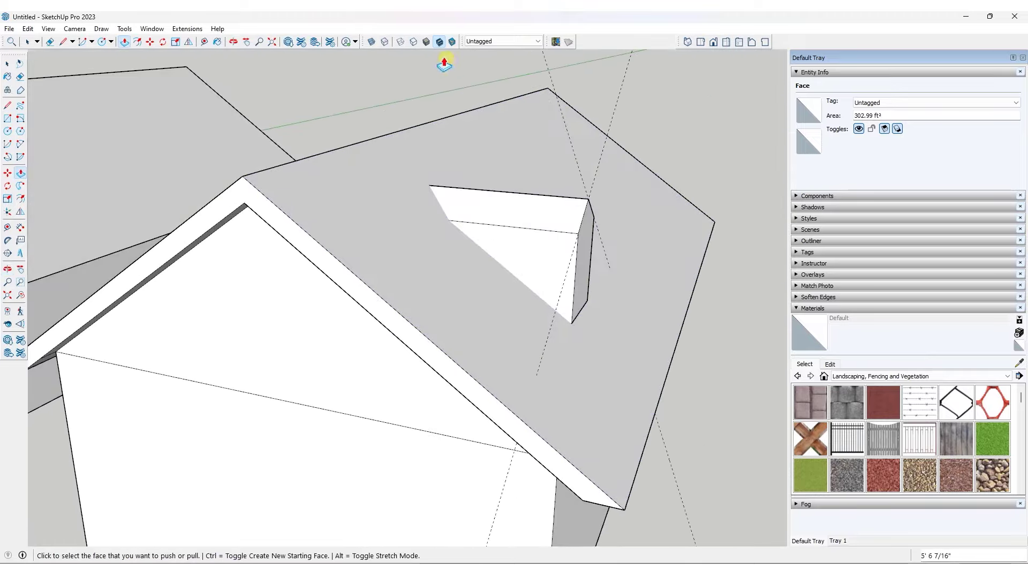
pyautogui.click(371, 42)
pyautogui.click(371, 42)
pyautogui.press('space')
pyautogui.click(624, 230)
pyautogui.moveTo(624, 230)
pyautogui.mouseDown(button='middle')
pyautogui.moveTo(451, 232)
pyautogui.moveTo(523, 231)
pyautogui.moveTo(505, 232)
pyautogui.mouseUp(button='middle')
# - Make the dormer face and its edges a group
pyautogui.click(506, 238)
pyautogui.rightClick(506, 239)
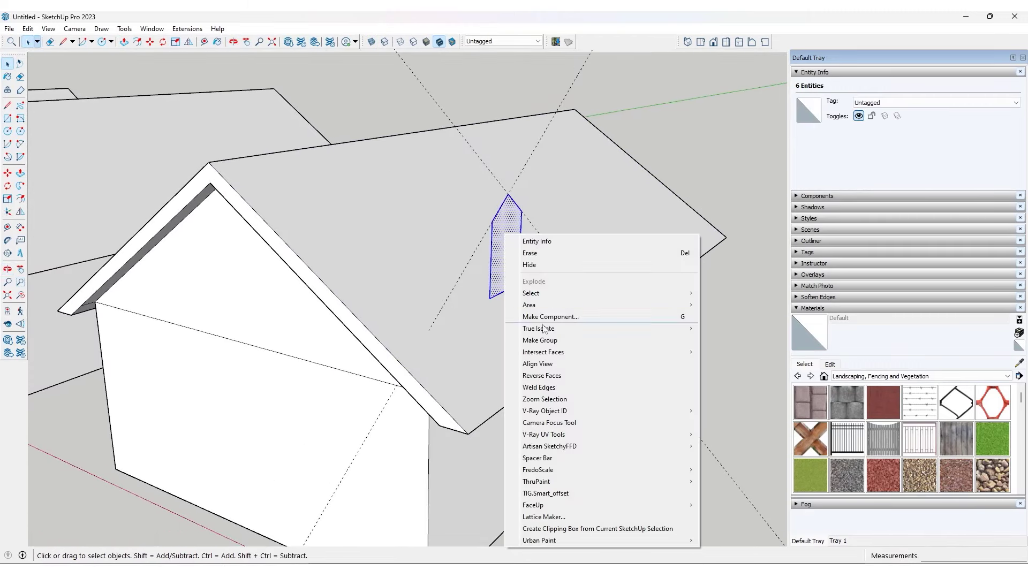
pyautogui.click(546, 340)
# - Open the dormer group and Push/Pull its face back into the roof slope
pyautogui.doubleClick(500, 229)
pyautogui.press('p')
pyautogui.click(498, 234)
pyautogui.click(359, 195)
pyautogui.scroll(3, 475, 227)
pyautogui.press('space')
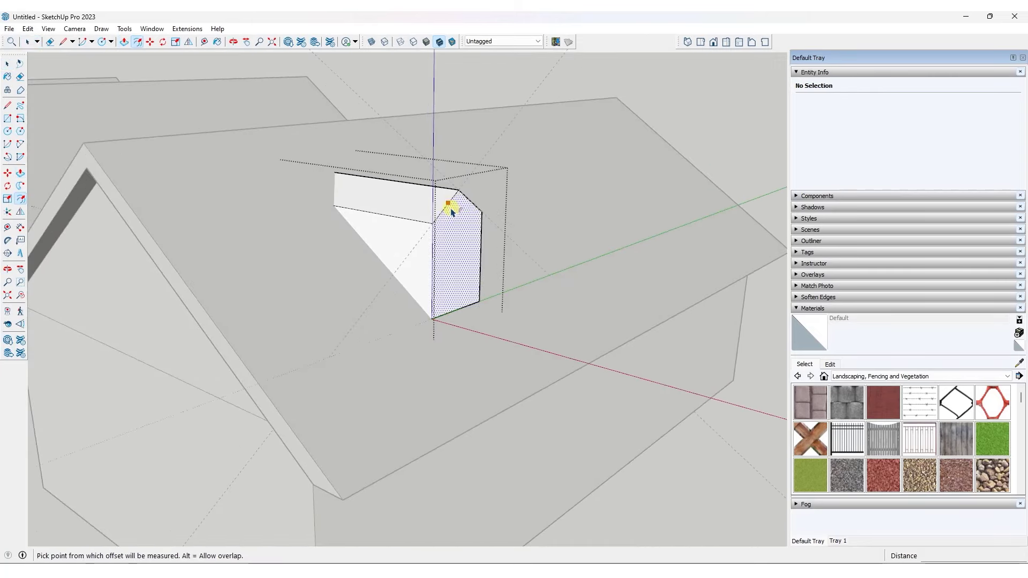
# - Try to offset the dormer's front outline outward by eye, and undo it
pyautogui.press('f')
pyautogui.scroll(2, 451, 212)
pyautogui.click(448, 211)
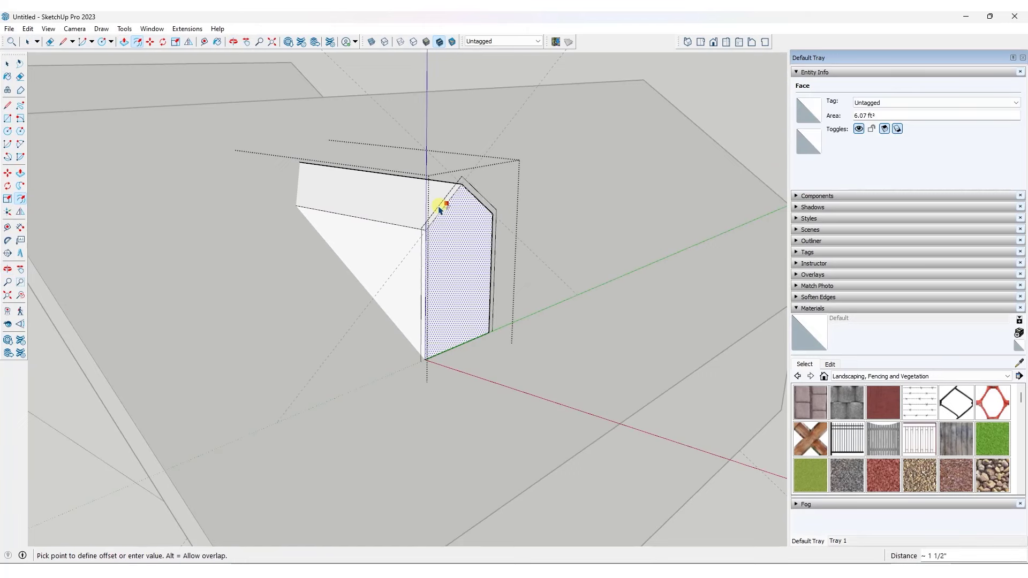
pyautogui.click(436, 208)
pyautogui.moveTo(455, 211); pyautogui.dragTo(394, 207, button='middle')
pyautogui.hotkey('ctrl', 'z')
# - Offset the dormer's front outline outward by 4"
pyautogui.click(409, 197)
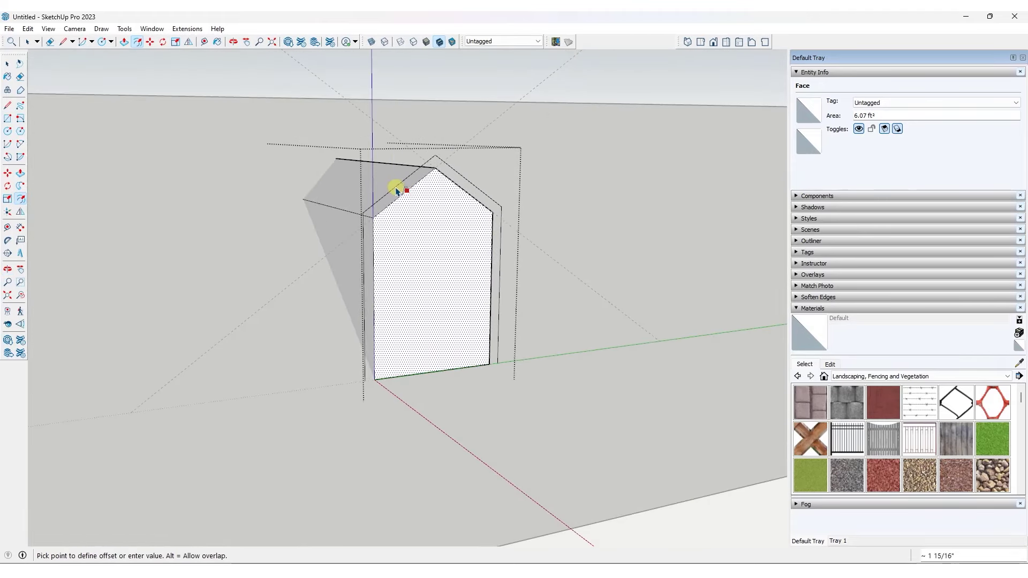
pyautogui.write('4')
pyautogui.press('Return')
pyautogui.moveTo(437, 215); pyautogui.dragTo(522, 229, button='middle')
pyautogui.press('space')
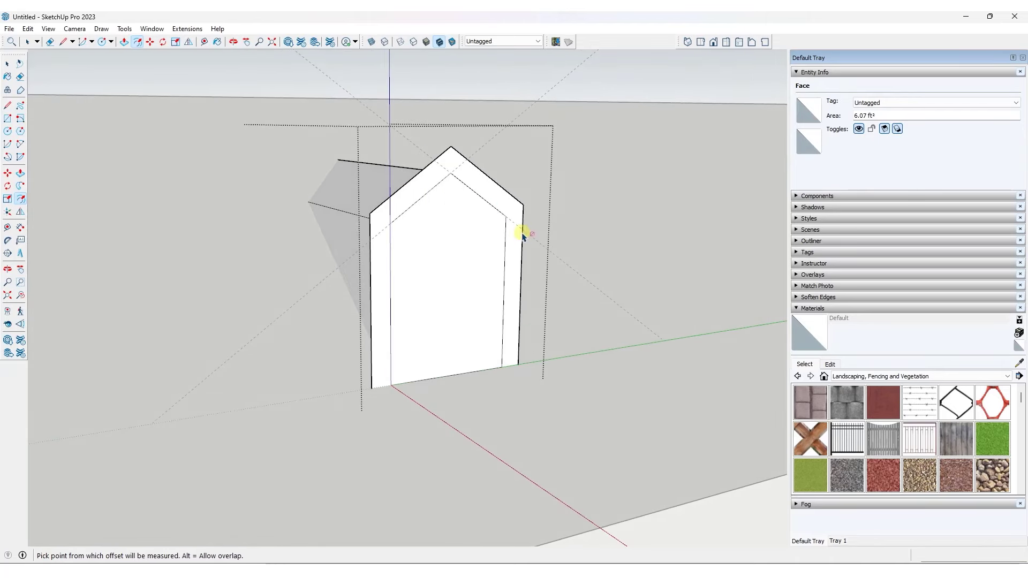
# - Draw short lines closing the dormer's roof band at both eaves and erase the side strips below them
pyautogui.press('l')
pyautogui.click(506, 217)
pyautogui.click(523, 227)
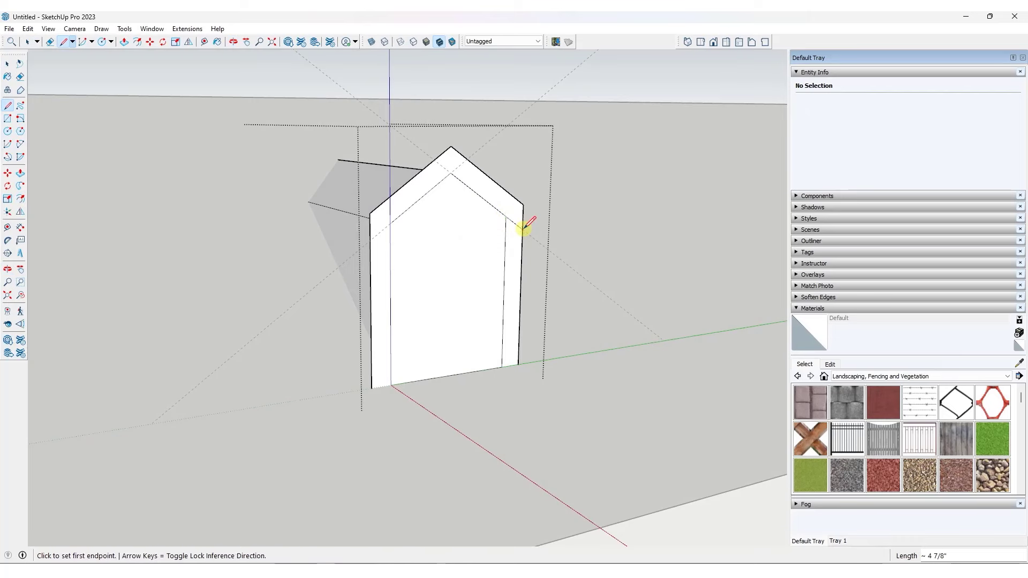
pyautogui.click(394, 221)
pyautogui.click(371, 238)
pyautogui.press('e')
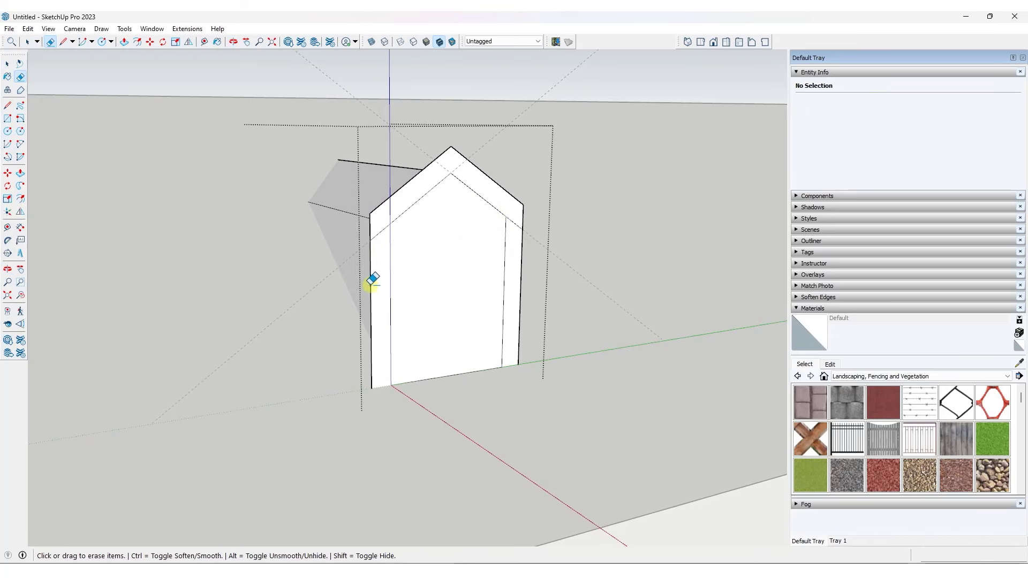
pyautogui.click(372, 279)
pyautogui.press('space')
# - Push/Pull the dormer's roof band 4" forward from its front face
pyautogui.moveTo(445, 206)
pyautogui.mouseDown(button='middle')
pyautogui.moveTo(677, 202)
pyautogui.moveTo(541, 202)
pyautogui.mouseUp(button='middle')
pyautogui.press('p')
pyautogui.click(488, 176)
pyautogui.write('4')
pyautogui.press('Return')
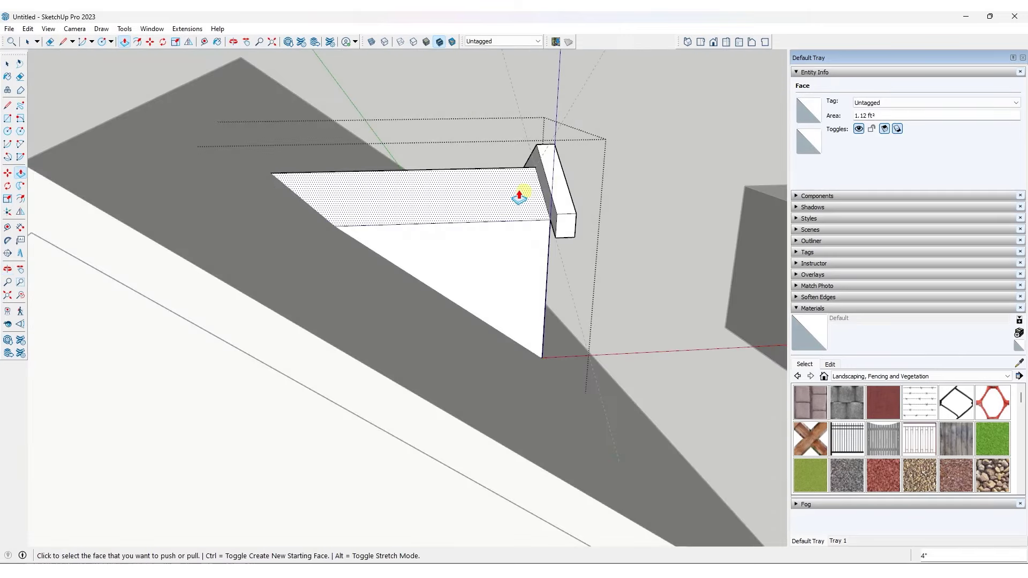
# - Push/Pull the rear face of the dormer's roof band back into the main roof
pyautogui.click(538, 178)
pyautogui.click(213, 181)
pyautogui.moveTo(216, 179)
pyautogui.mouseDown(button='middle')
pyautogui.moveTo(342, 227)
pyautogui.moveTo(310, 177)
pyautogui.moveTo(455, 181)
pyautogui.moveTo(557, 160)
pyautogui.moveTo(493, 150)
pyautogui.moveTo(525, 230)
pyautogui.moveTo(454, 276)
pyautogui.moveTo(482, 275)
pyautogui.moveTo(419, 275)
pyautogui.moveTo(450, 280)
pyautogui.moveTo(413, 228)
pyautogui.mouseUp(button='middle')
pyautogui.press('space')
# - Leave the dormer group and erase the construction guides around the building
pyautogui.scroll(-3, 332, 164)
pyautogui.press('e')
pyautogui.scroll(3, 525, 230)
pyautogui.scroll(2, 454, 275)
pyautogui.scroll(-3, 475, 277)
pyautogui.moveTo(427, 291); pyautogui.dragTo(473, 303, button='middle')
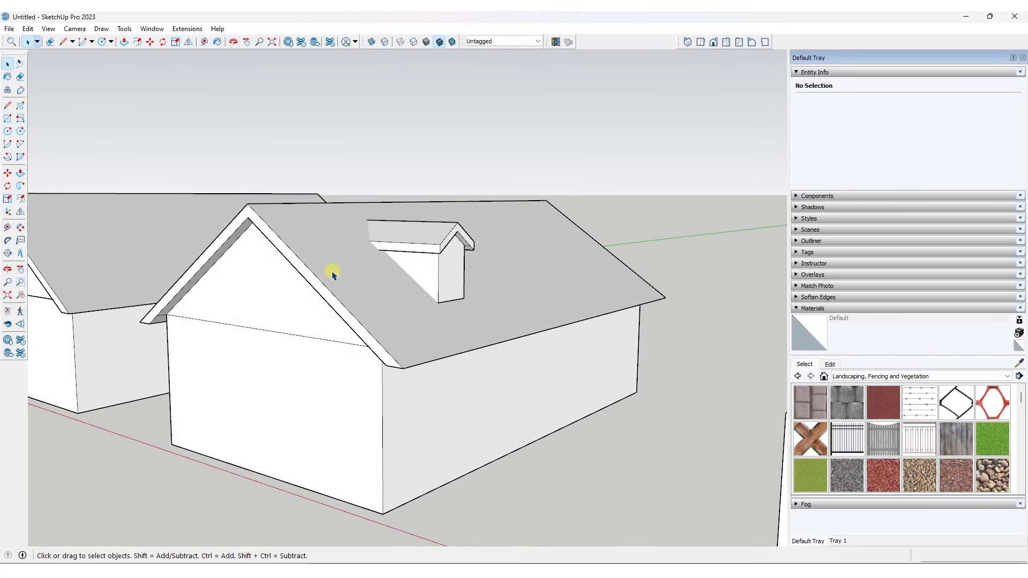
# - Draw an upright right triangle from the next box's front top midpoint to its front-right corner, peaking level with the neighbouring gable
pyautogui.scroll(-3, 321, 277)
pyautogui.click(489, 305)
pyautogui.moveTo(489, 305); pyautogui.dragTo(521, 317, button='middle')
pyautogui.press('space')
pyautogui.press('l')
pyautogui.scroll(-1, 422, 334)
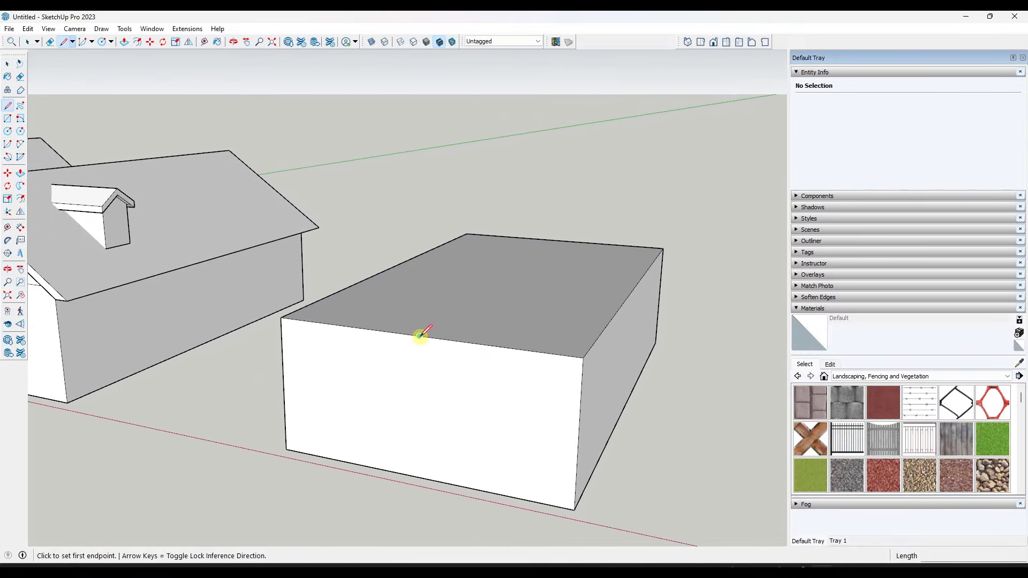
pyautogui.click(420, 336)
pyautogui.scroll(-2, 419, 335)
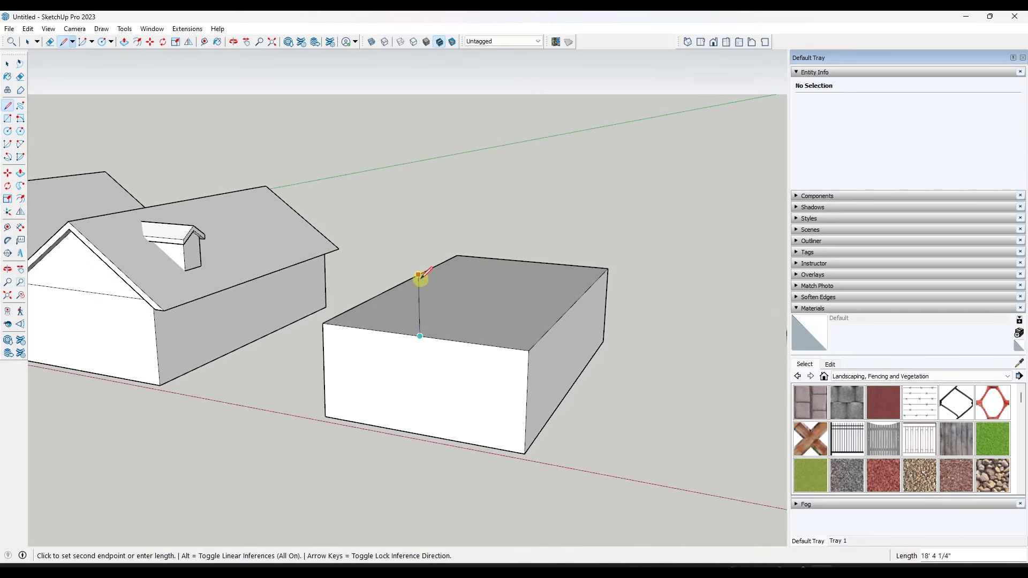
pyautogui.press('Up')
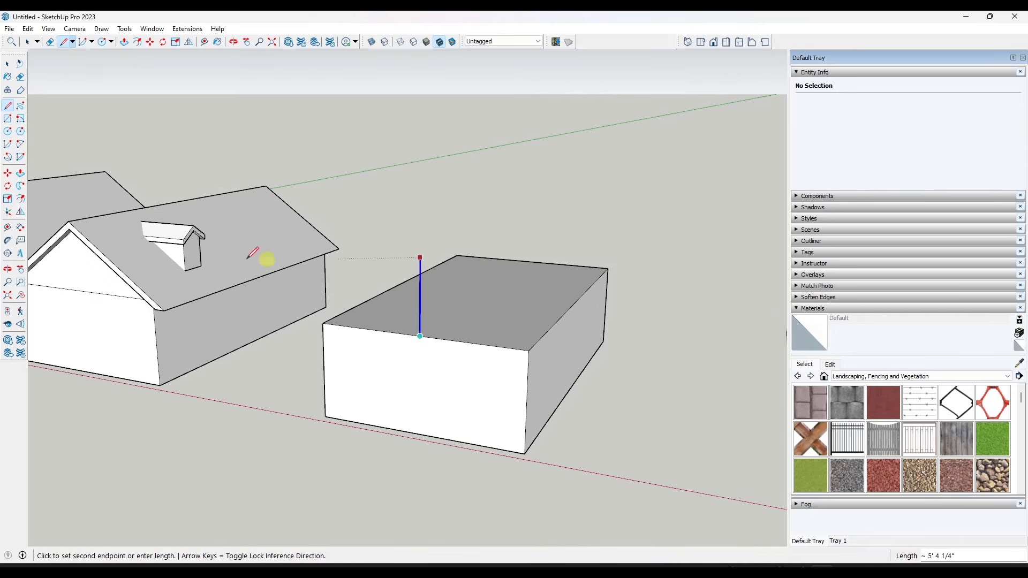
pyautogui.click(70, 232)
pyautogui.click(528, 350)
pyautogui.press('space')
# - Sweep the triangle around the box's top face with Follow Me to form a hip roof without overhangs
pyautogui.scroll(3, 513, 303)
pyautogui.moveTo(443, 322); pyautogui.dragTo(519, 316, button='middle')
pyautogui.moveTo(416, 279); pyautogui.dragTo(414, 301, button='middle')
pyautogui.click(412, 306)
pyautogui.click(20, 187)
pyautogui.click(354, 367)
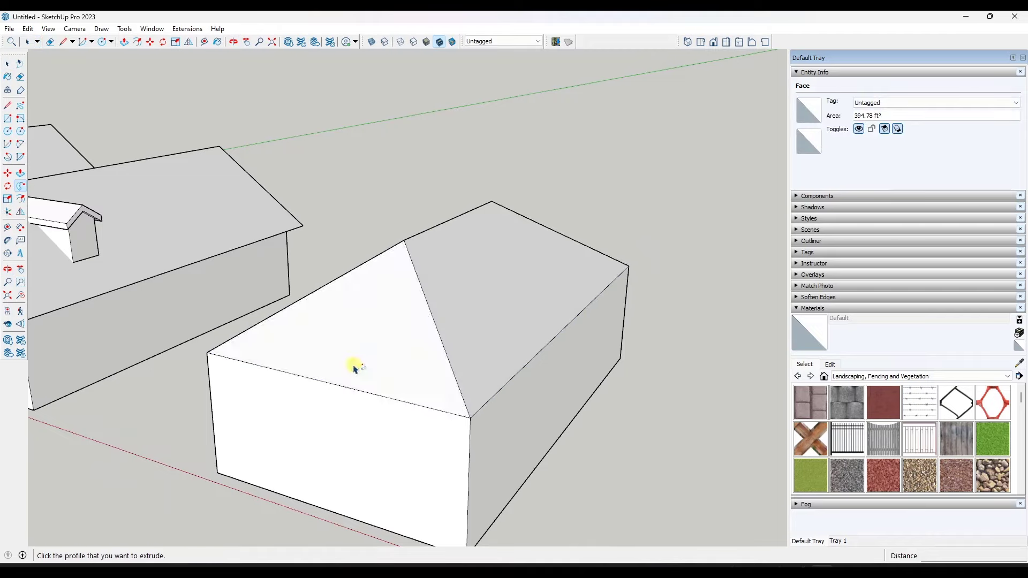
pyautogui.moveTo(486, 400); pyautogui.dragTo(619, 345, button='middle')
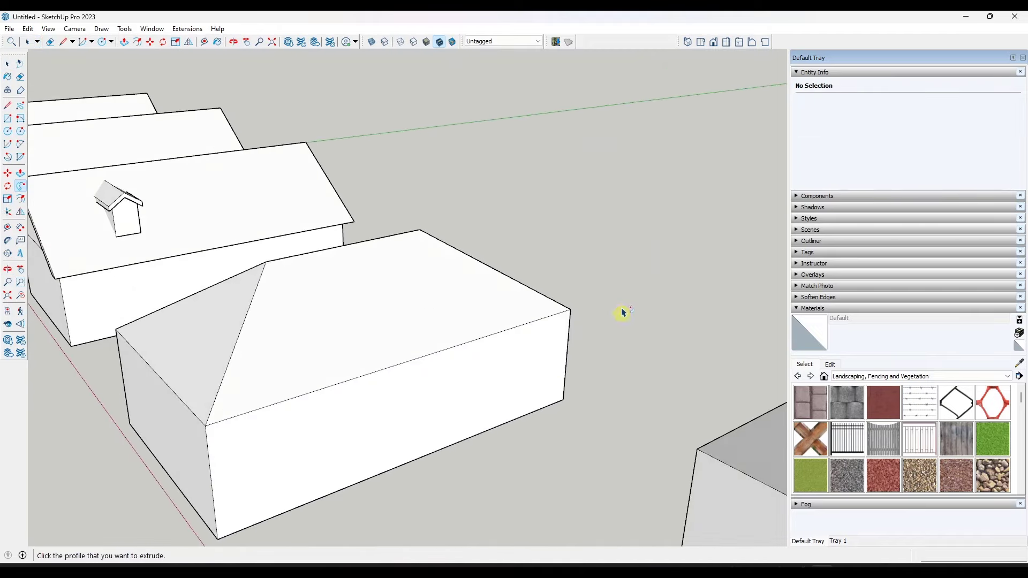
pyautogui.moveTo(254, 268); pyautogui.dragTo(551, 356, button='middle')
# - Extend the triangle's base past the box's corner, reconnect it to the peak and erase the inner sloped edge
pyautogui.press('l')
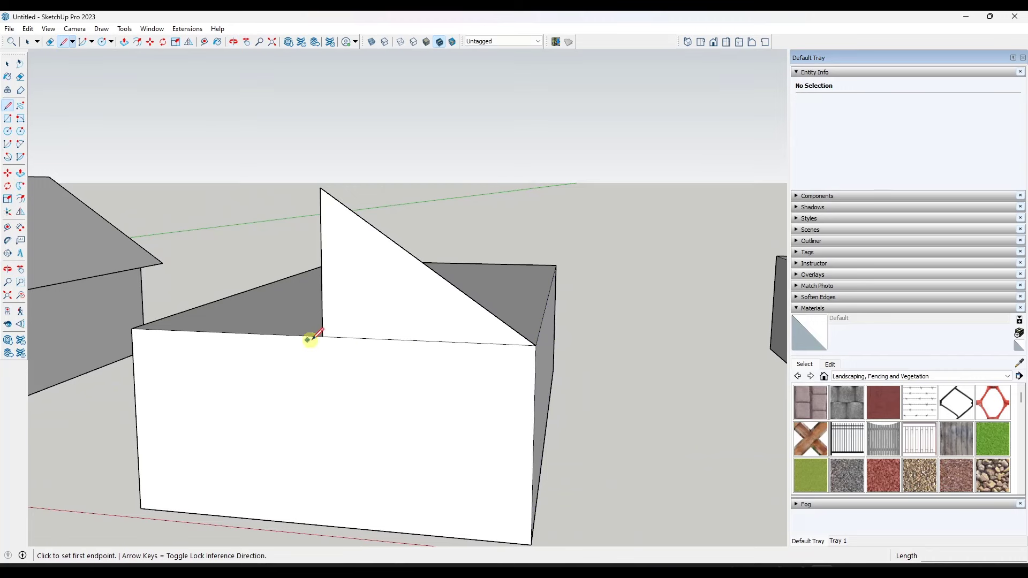
pyautogui.click(322, 336)
pyautogui.click(549, 346)
pyautogui.click(320, 188)
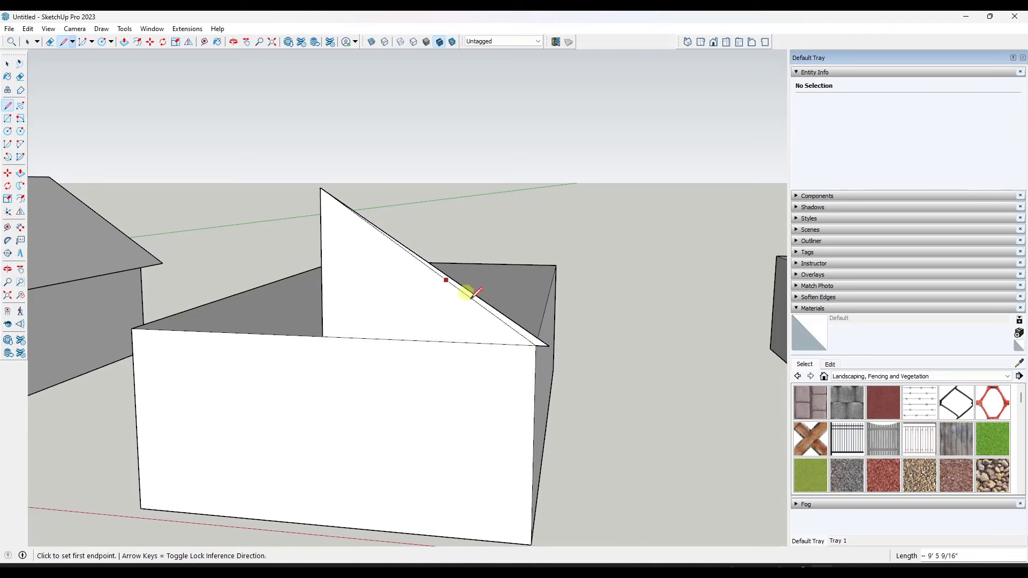
pyautogui.press('e')
pyautogui.press('space')
# - Sweep the extended triangle around the box's top face with Follow Me to form a hip roof with overhangs
pyautogui.scroll(2, 541, 343)
pyautogui.scroll(-1, 523, 339)
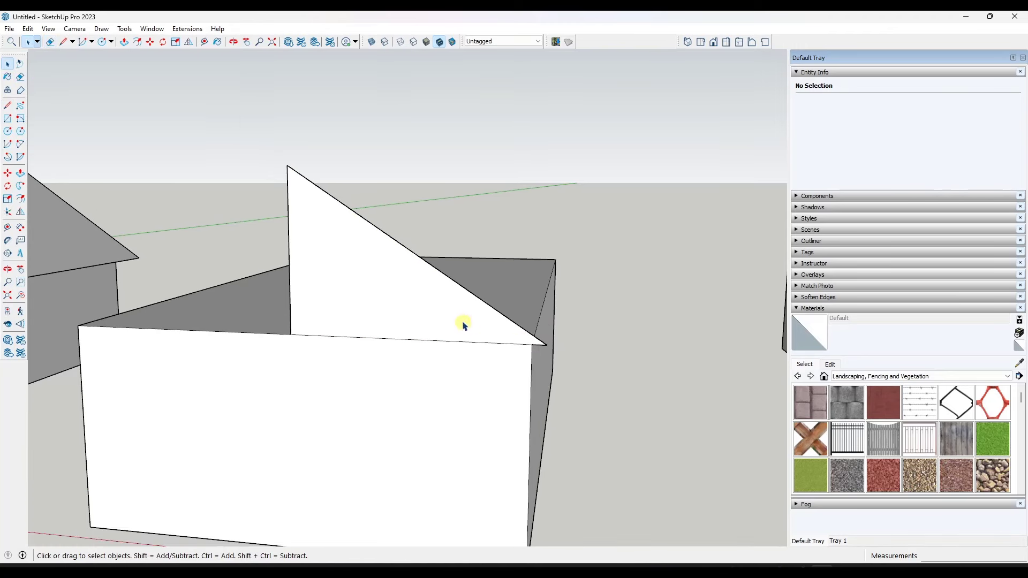
pyautogui.moveTo(517, 268)
pyautogui.mouseDown(button='middle')
pyautogui.moveTo(422, 278)
pyautogui.moveTo(477, 339)
pyautogui.mouseUp(button='middle')
pyautogui.click(439, 296)
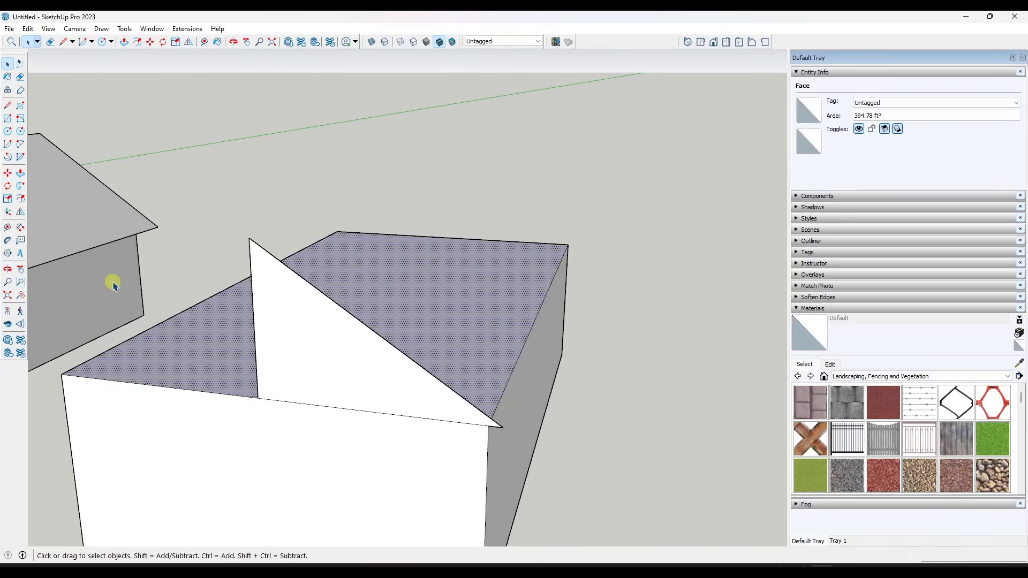
pyautogui.click(21, 186)
pyautogui.click(341, 361)
pyautogui.moveTo(341, 361); pyautogui.dragTo(428, 240, button='middle')
# - Draw a line along the outer eave edge of the hip roof to close the overhang's open underside
pyautogui.press('l')
pyautogui.click(492, 270)
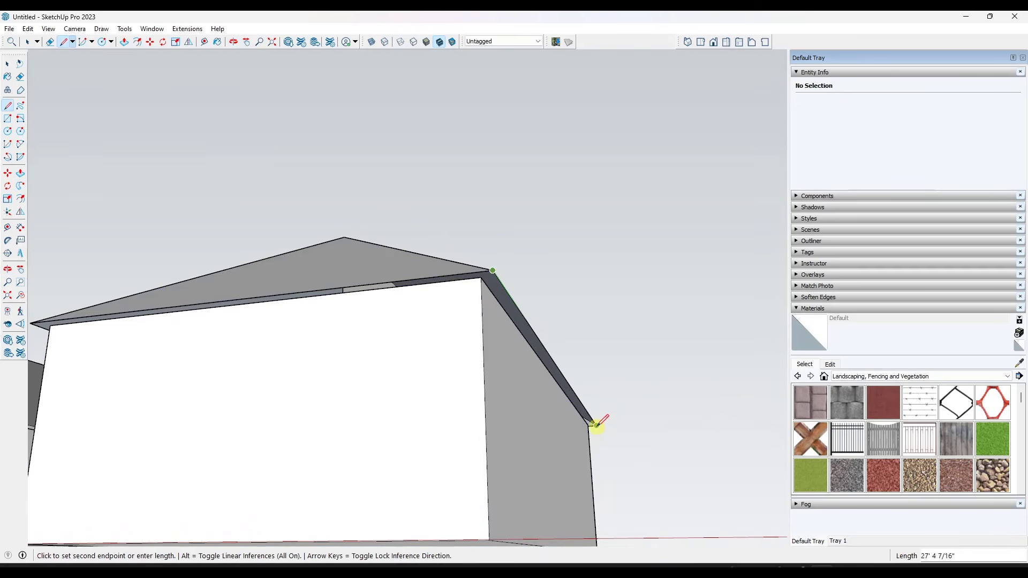
pyautogui.moveTo(595, 424); pyautogui.dragTo(361, 454, button='middle')
pyautogui.scroll(-4, 481, 364)
pyautogui.moveTo(489, 358); pyautogui.dragTo(487, 401, button='middle')
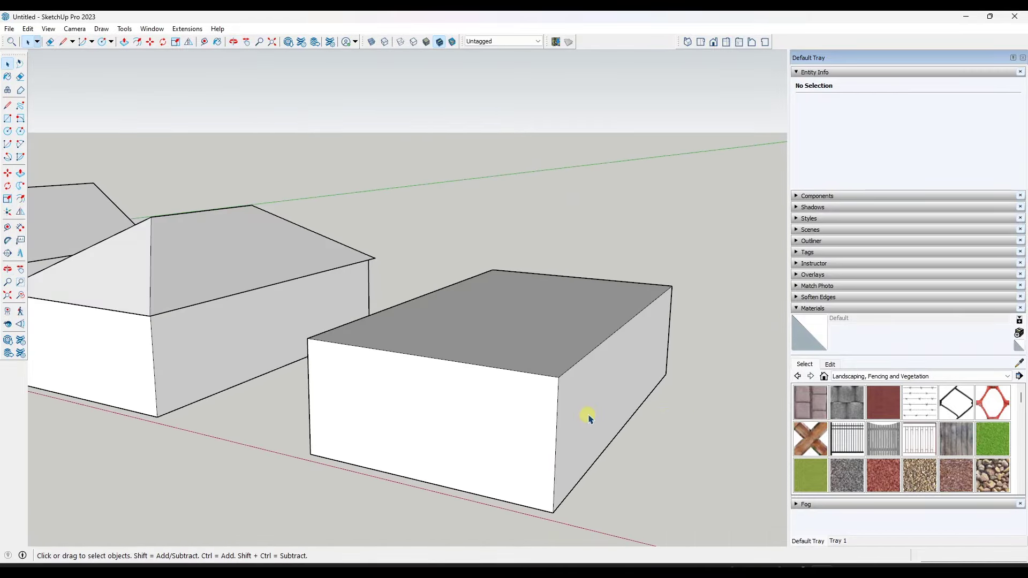
# - Draw a gable triangle on the next box's front top edge, peaking level with the neighbouring hip roof, and erase its vertical centre line
pyautogui.press('l')
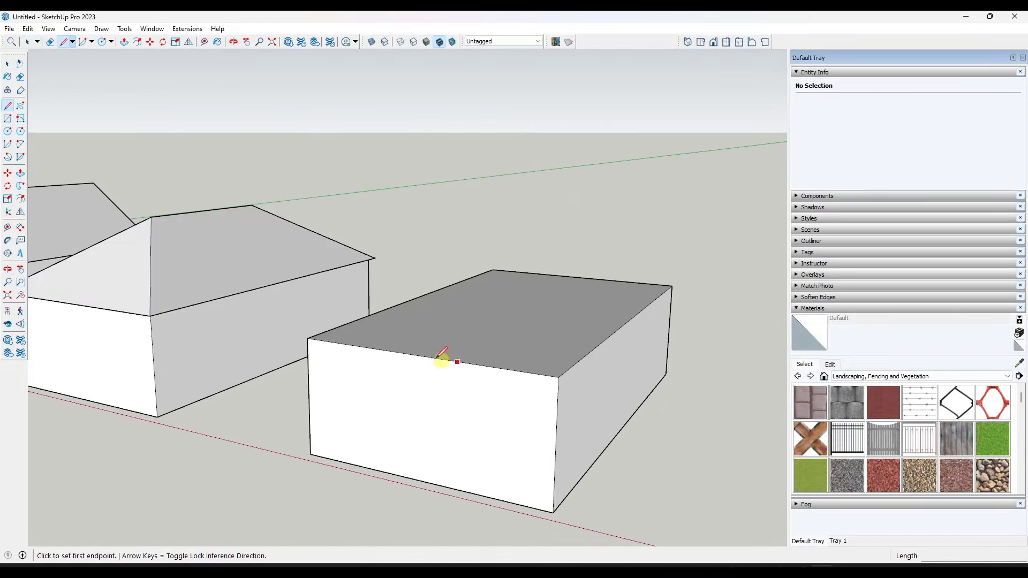
pyautogui.click(423, 354)
pyautogui.scroll(-2, 423, 353)
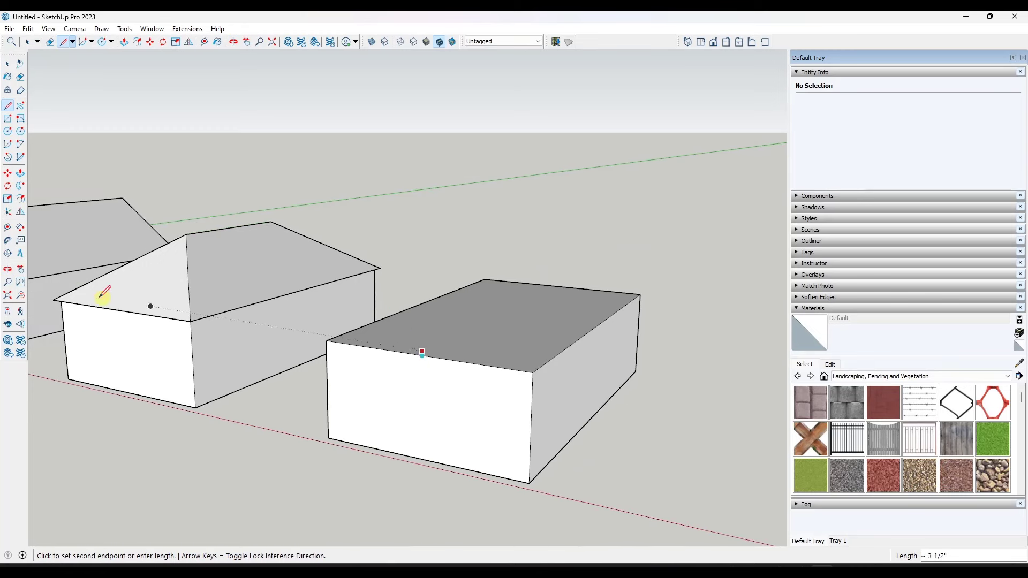
pyautogui.click(186, 234)
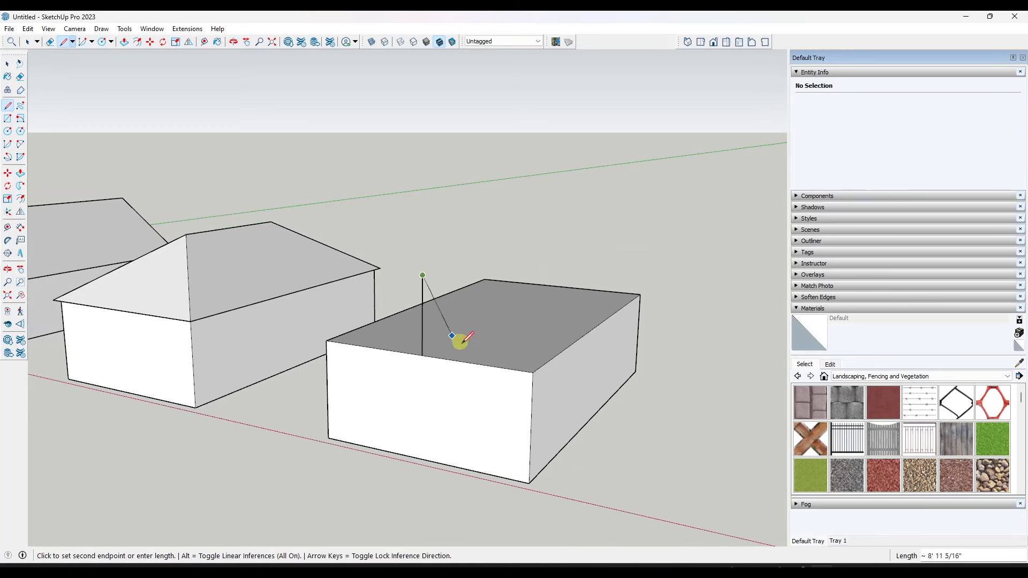
pyautogui.click(532, 371)
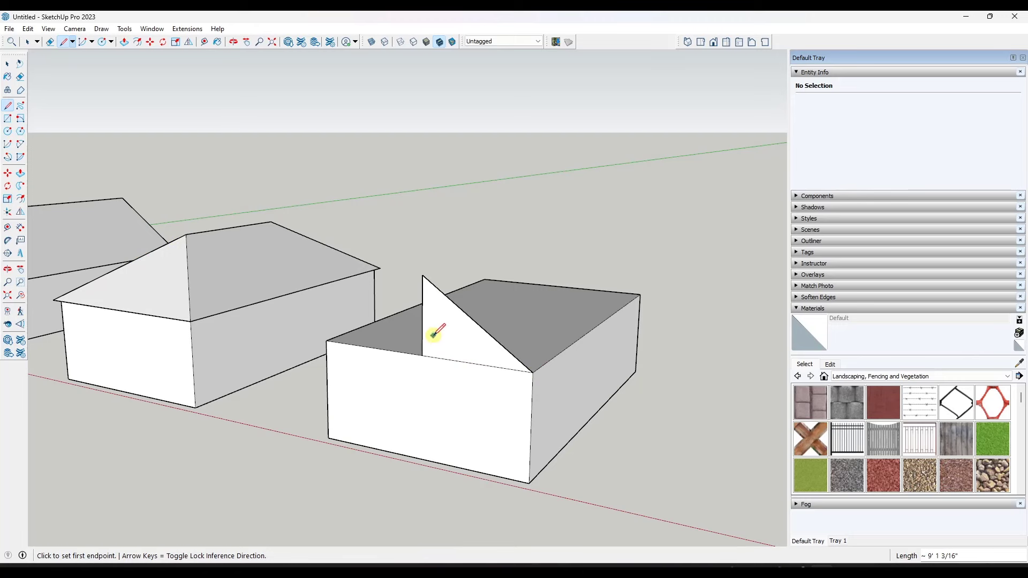
pyautogui.press('space')
pyautogui.press('l')
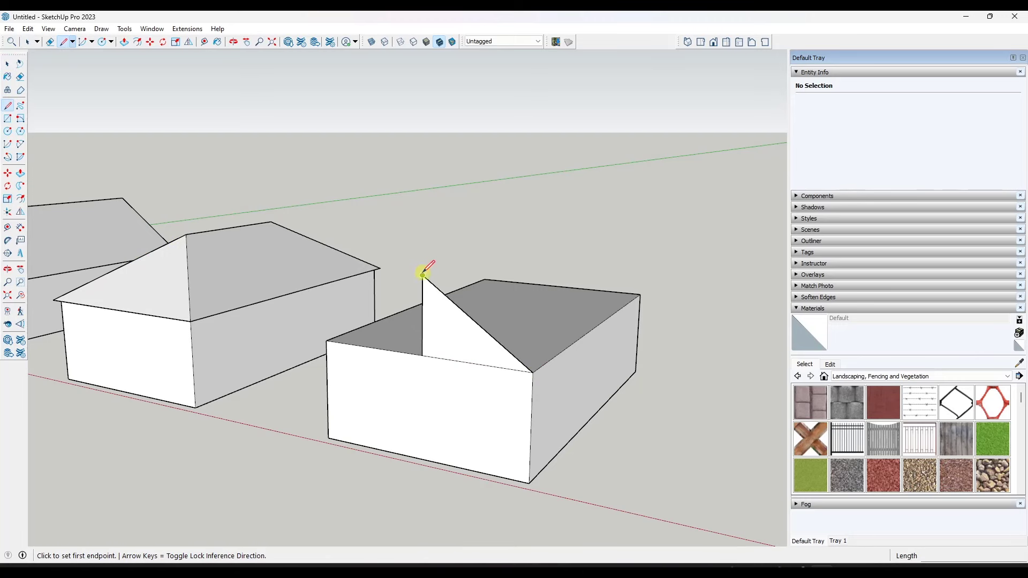
pyautogui.click(423, 275)
pyautogui.click(326, 340)
pyautogui.press('e')
pyautogui.scroll(-1, 326, 340)
pyautogui.press('space')
# - Push/Pull the gable triangle back along the box to its rear edge
pyautogui.moveTo(457, 337); pyautogui.dragTo(421, 348, button='middle')
pyautogui.press('p')
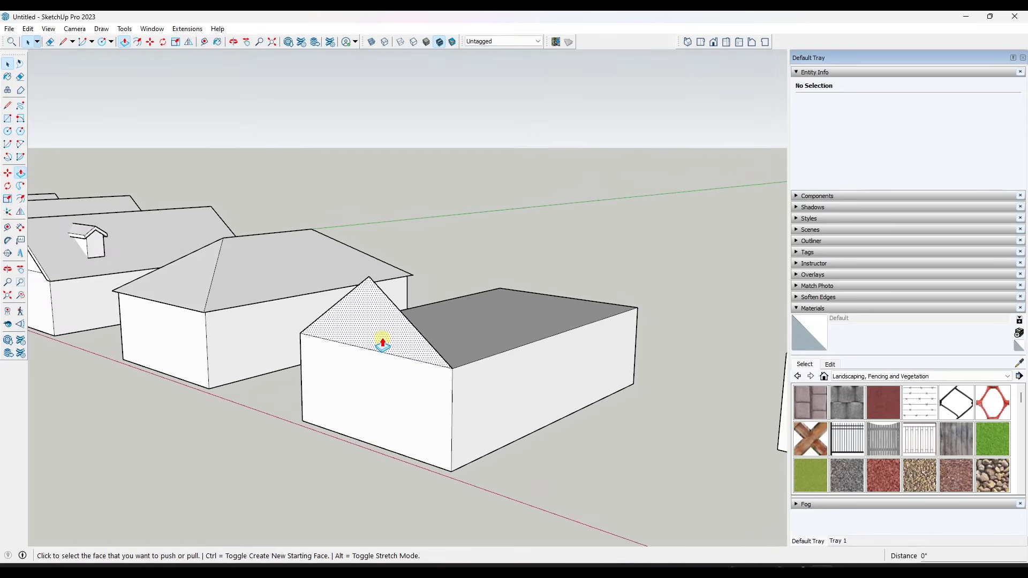
pyautogui.click(388, 341)
pyautogui.click(636, 309)
pyautogui.moveTo(447, 344); pyautogui.dragTo(342, 324, button='middle')
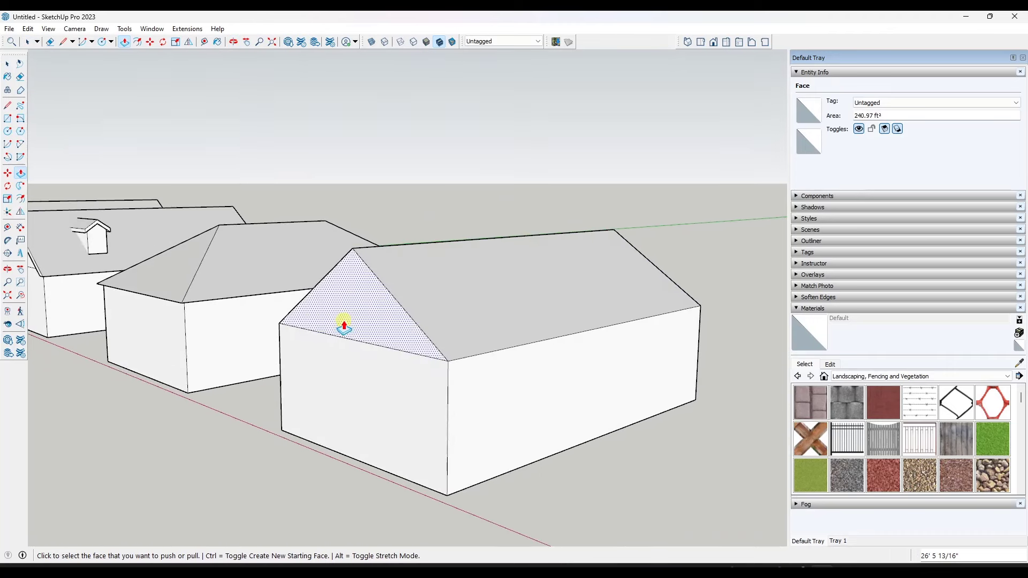
# - Place a 45° protractor guide from the midpoint of the gable's base, rising back over the roof
pyautogui.click(7, 240)
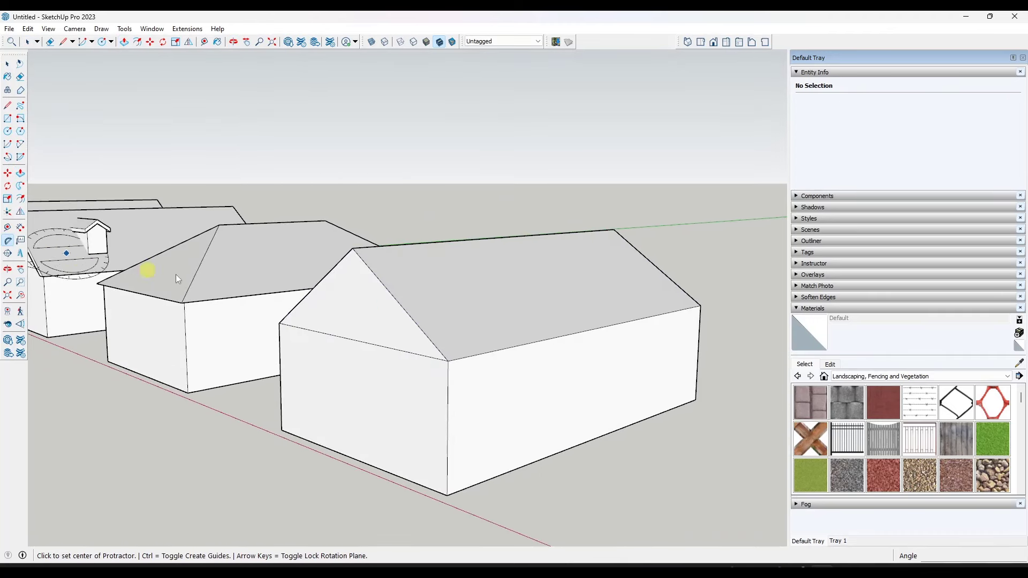
pyautogui.click(354, 341)
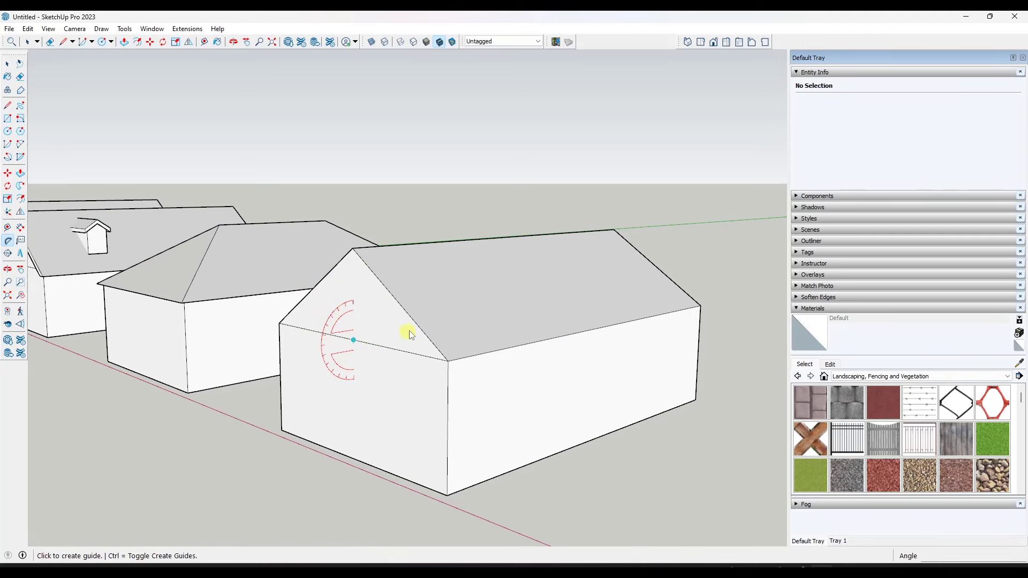
pyautogui.click(725, 275)
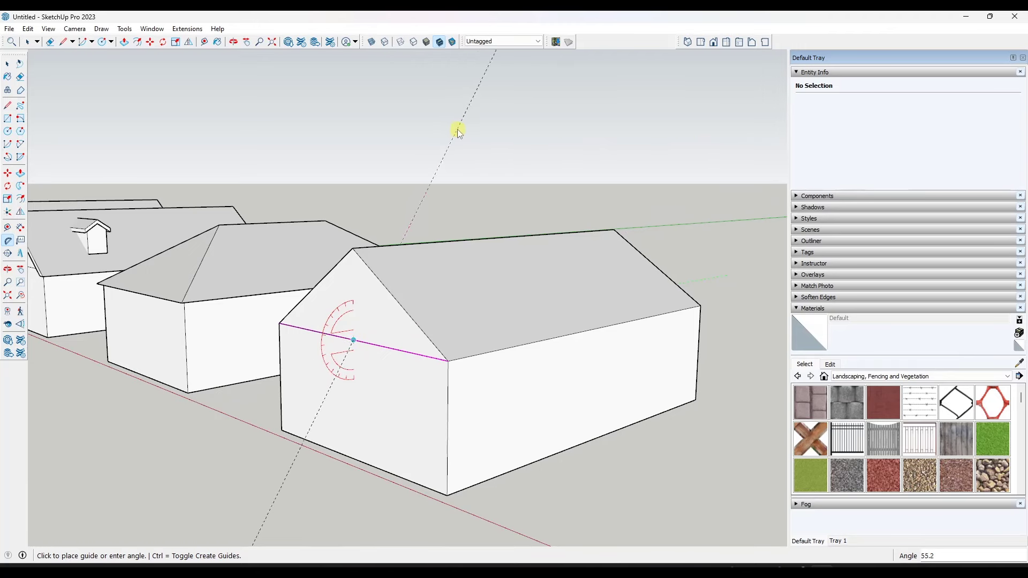
pyautogui.write('45')
pyautogui.press('Return')
# - Move the front end of the ridge back along its line to the angled guide, sloping the gable into a hip
pyautogui.moveTo(453, 145); pyautogui.dragTo(594, 312, button='middle')
pyautogui.press('space')
pyautogui.press('m')
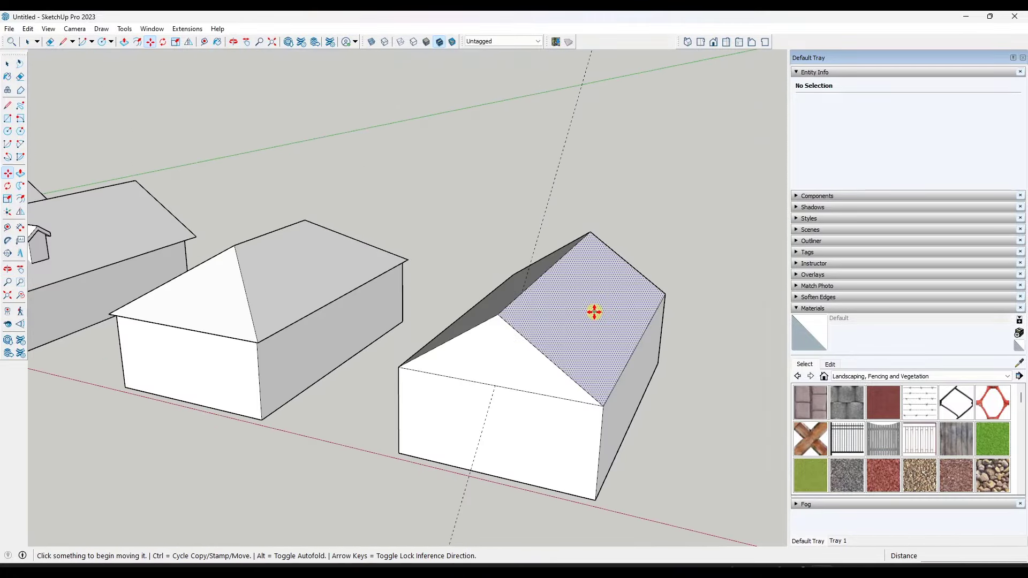
pyautogui.click(498, 312)
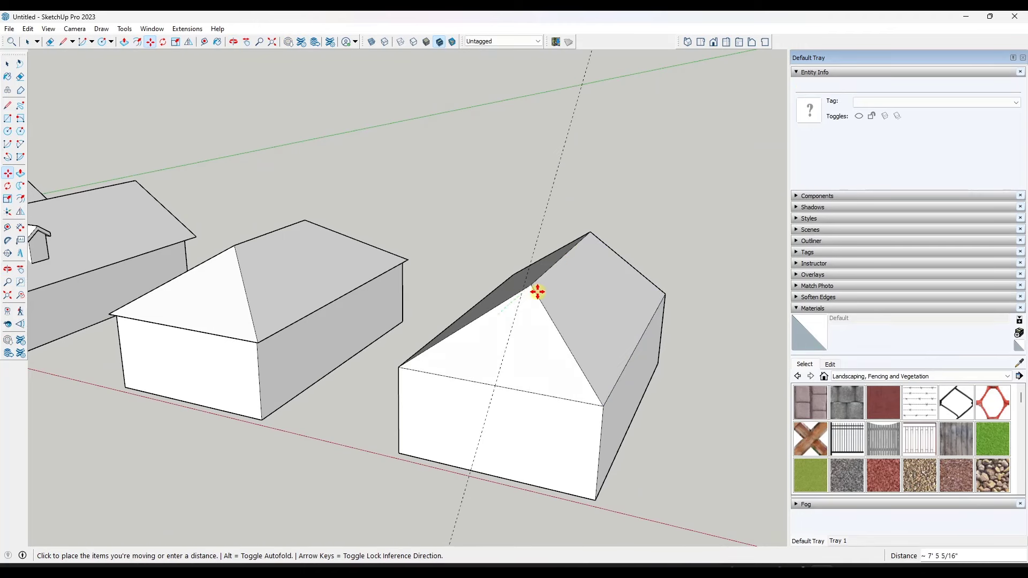
pyautogui.moveTo(525, 303); pyautogui.dragTo(312, 305, button='middle')
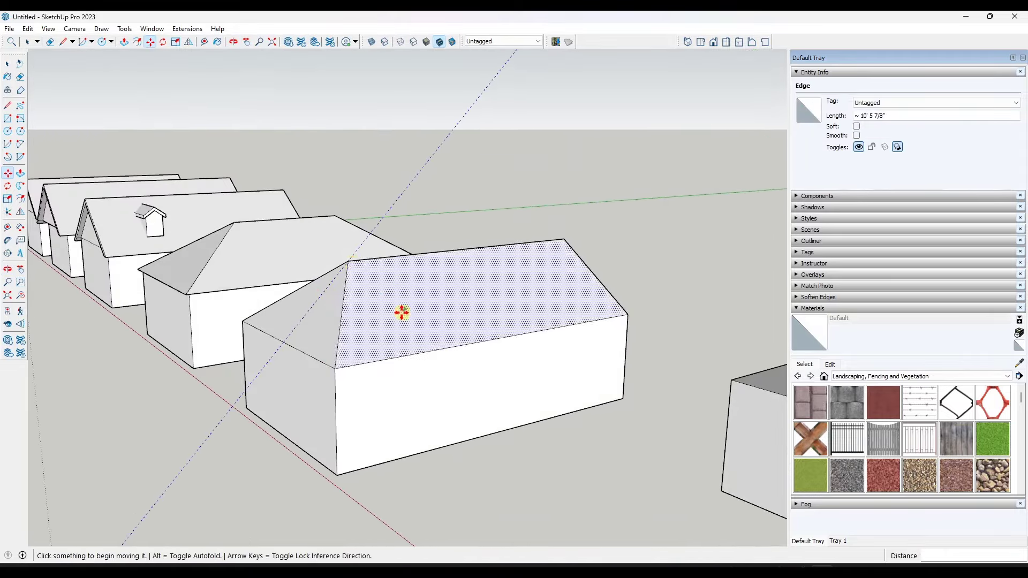
pyautogui.moveTo(402, 307); pyautogui.dragTo(278, 325, button='middle')
pyautogui.press('space')
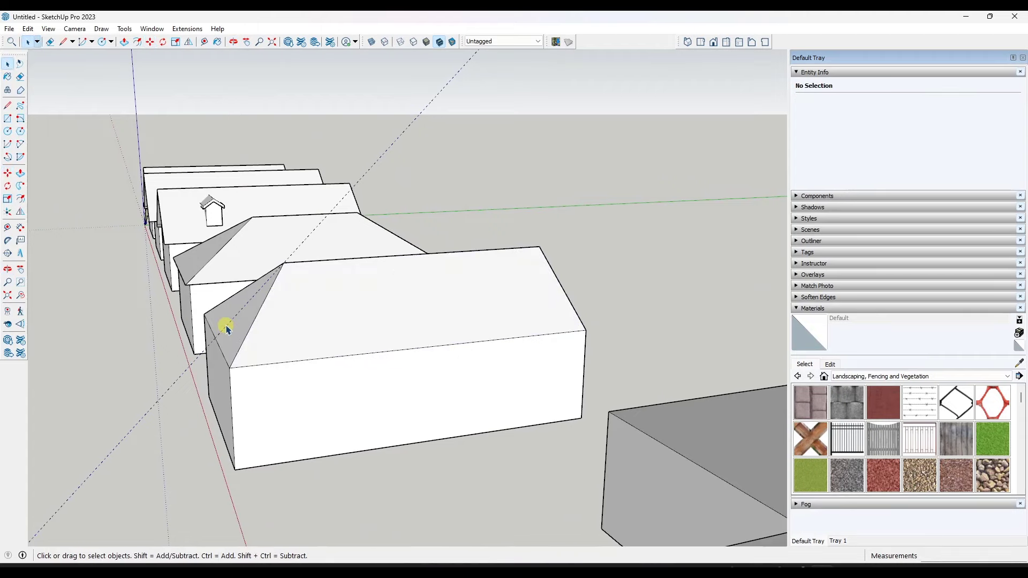
pyautogui.moveTo(398, 343); pyautogui.dragTo(525, 338, button='middle')
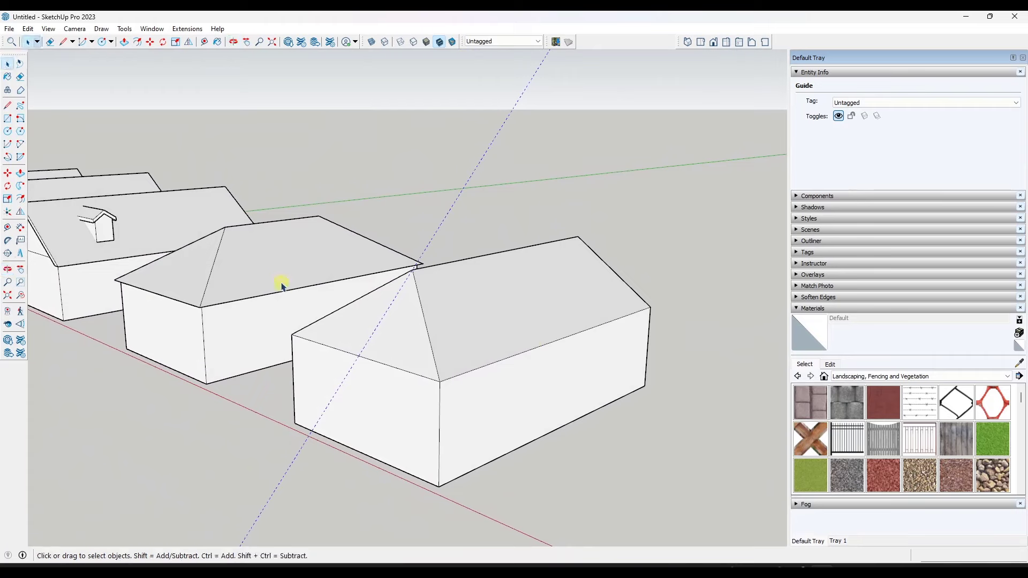
# - Select only the front hip face with its edges and place a copy in the open space beside the building
pyautogui.moveTo(411, 368); pyautogui.dragTo(458, 402)
pyautogui.moveTo(458, 401); pyautogui.dragTo(374, 458, button='middle')
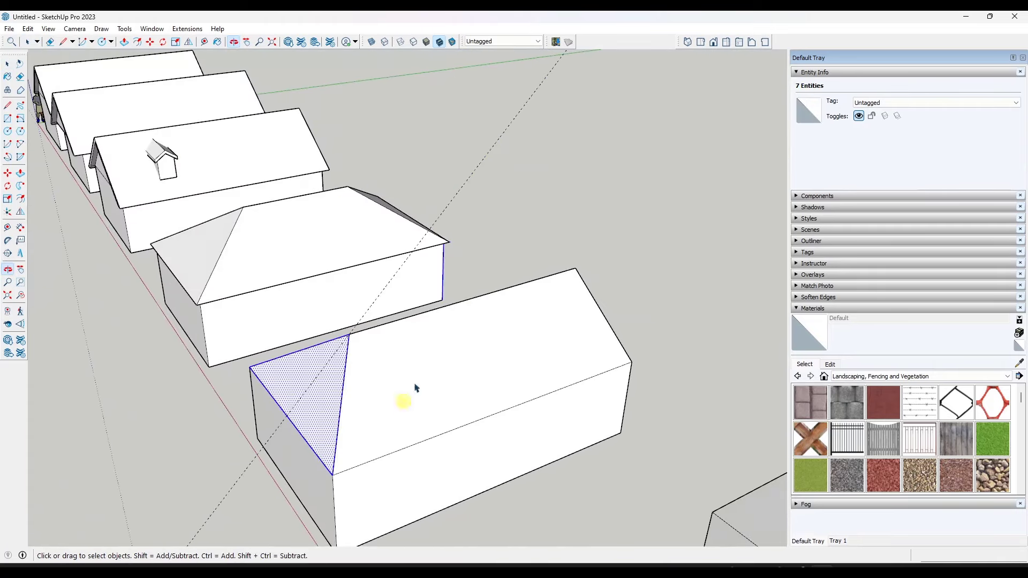
pyautogui.moveTo(446, 266); pyautogui.dragTo(268, 298, button='middle')
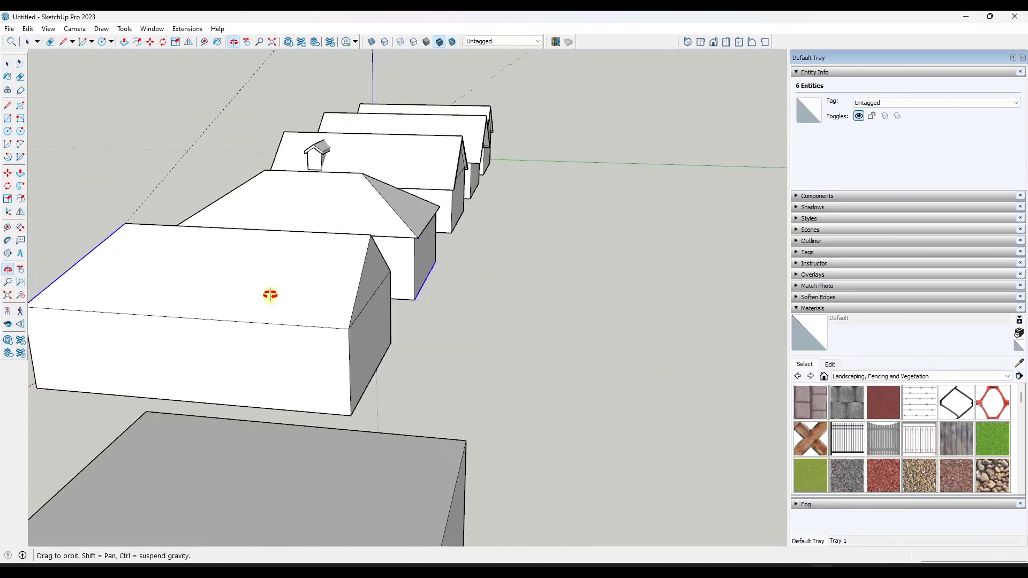
pyautogui.keyDown('shift'); pyautogui.click(426, 287); pyautogui.keyUp('shift')
pyautogui.moveTo(426, 287); pyautogui.dragTo(340, 296, button='middle')
pyautogui.moveTo(396, 278); pyautogui.dragTo(385, 310, button='middle')
pyautogui.press('m')
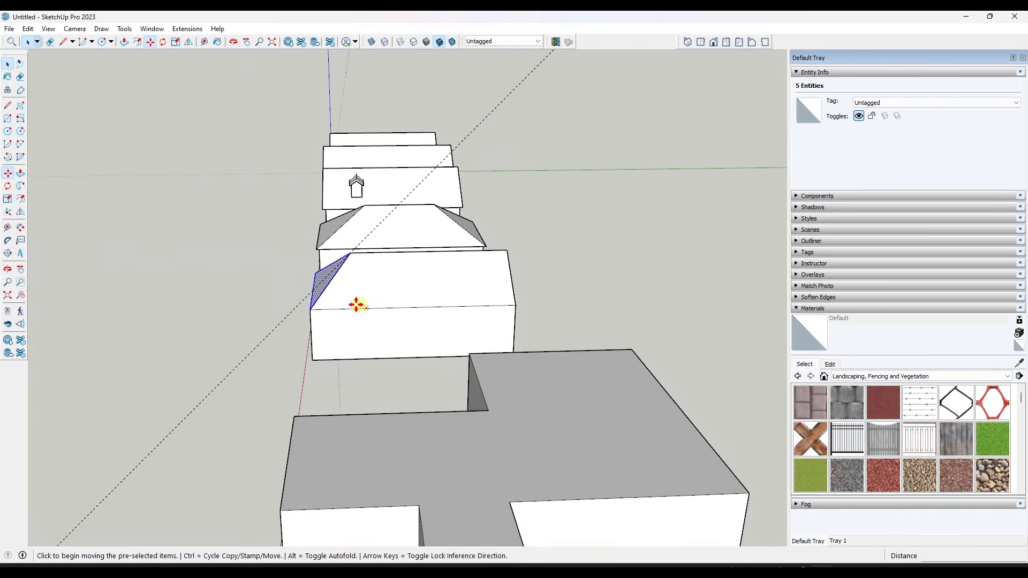
pyautogui.click(311, 309)
pyautogui.click(642, 288)
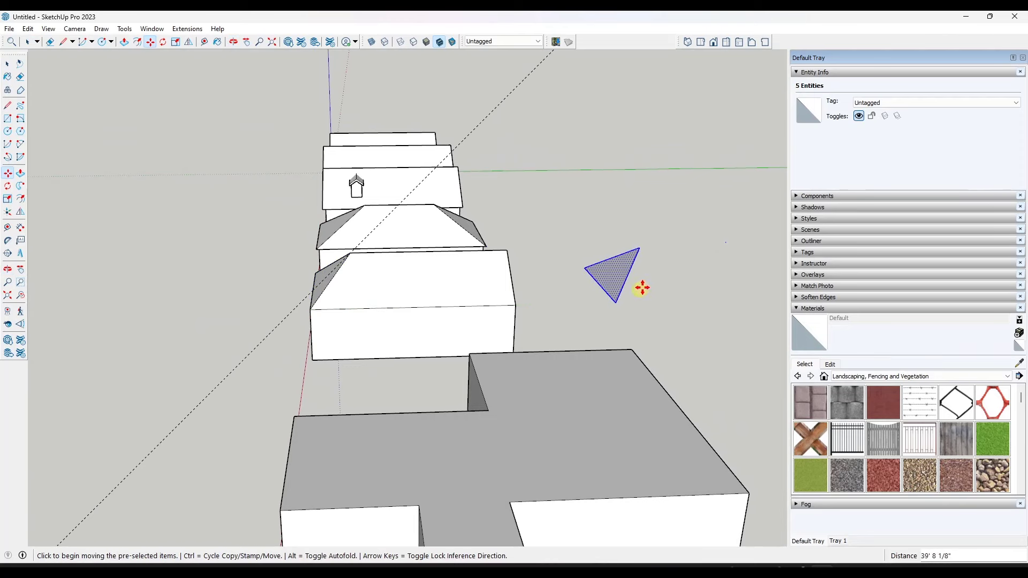
# - Mirror the copied hip face front to back and move it by its lower corner onto the roof's rear eave corner
pyautogui.click(189, 42)
pyautogui.click(713, 261)
pyautogui.moveTo(713, 262)
pyautogui.mouseDown(button='middle')
pyautogui.moveTo(691, 260)
pyautogui.moveTo(700, 259)
pyautogui.mouseUp(button='middle')
pyautogui.press('m')
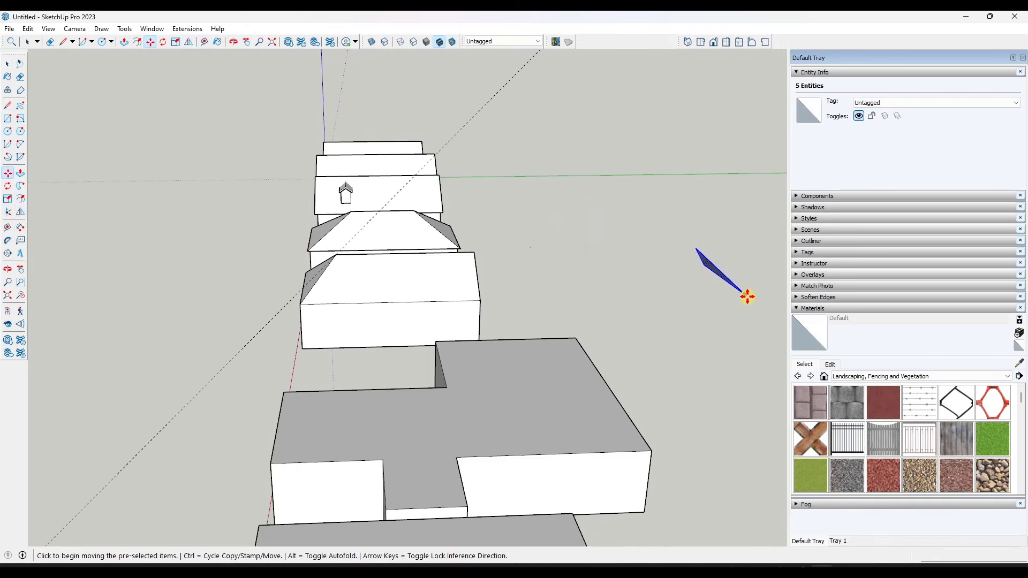
pyautogui.click(746, 295)
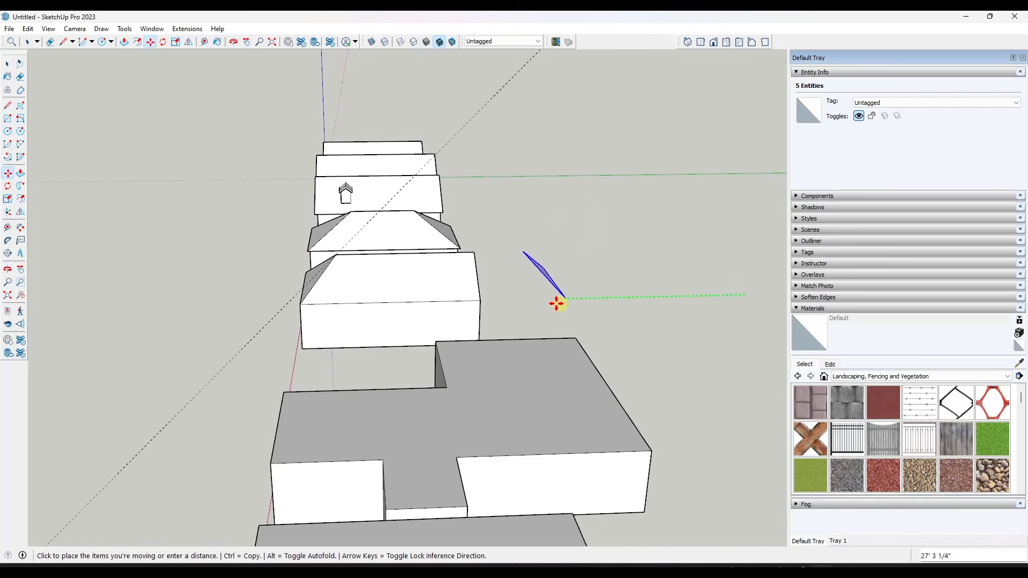
pyautogui.click(481, 303)
# - Erase the leftover rear gable edges beyond the mirrored hip face and the angled guide
pyautogui.scroll(5, 471, 246)
pyautogui.press('e')
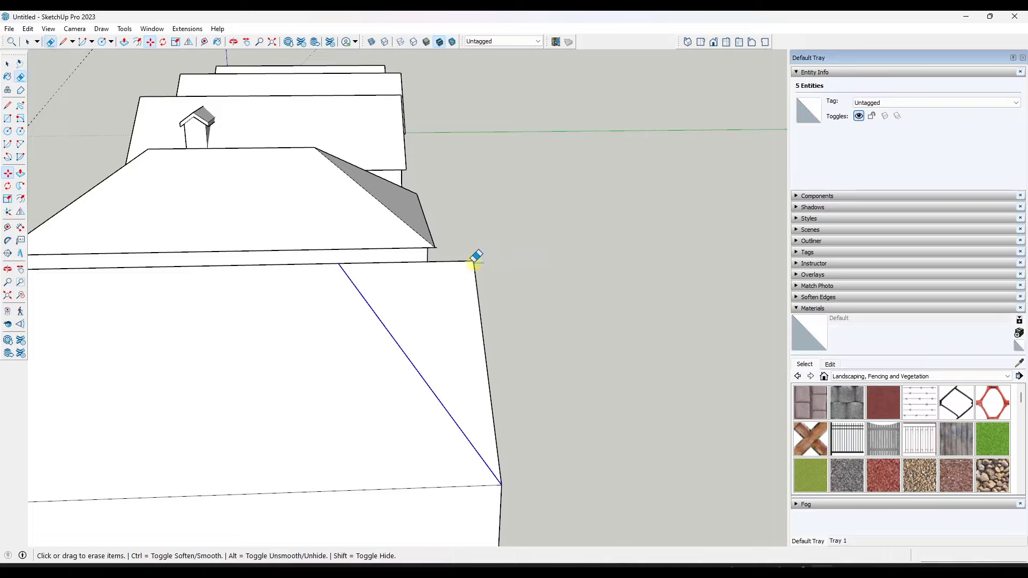
pyautogui.press('Escape')
pyautogui.moveTo(515, 287)
pyautogui.mouseDown(button='middle')
pyautogui.moveTo(615, 275)
pyautogui.moveTo(435, 248)
pyautogui.moveTo(619, 255)
pyautogui.moveTo(476, 281)
pyautogui.moveTo(634, 310)
pyautogui.moveTo(645, 339)
pyautogui.moveTo(619, 369)
pyautogui.moveTo(617, 247)
pyautogui.moveTo(344, 214)
pyautogui.moveTo(498, 204)
pyautogui.moveTo(654, 176)
pyautogui.moveTo(470, 234)
pyautogui.mouseUp(button='middle')
pyautogui.scroll(2, 541, 149)
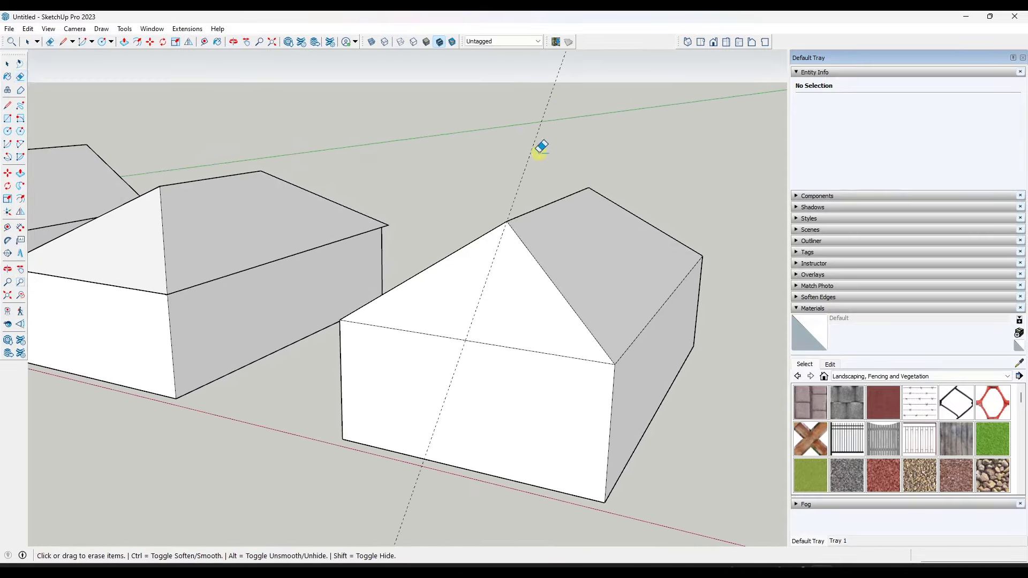
pyautogui.scroll(-3, 605, 248)
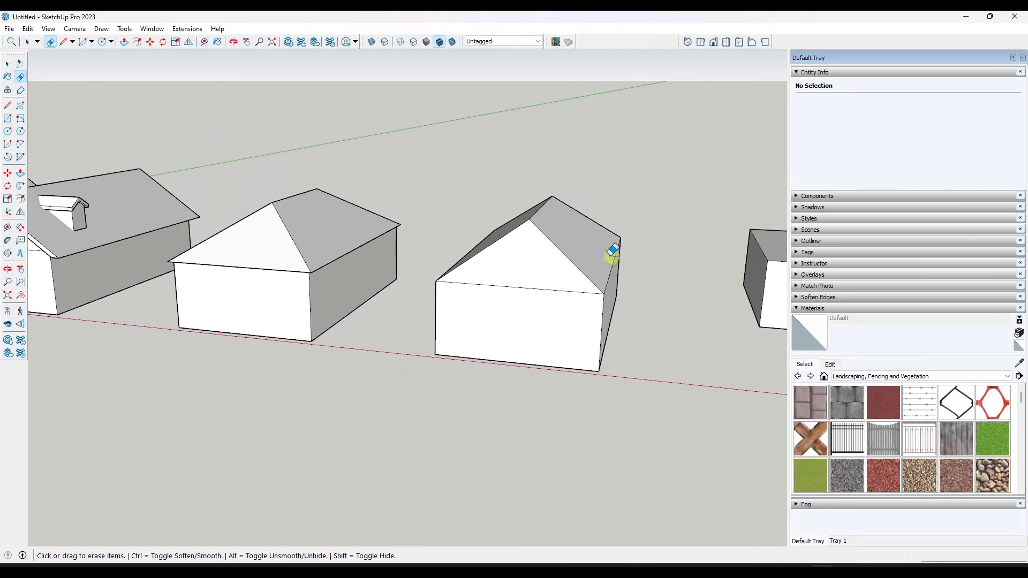
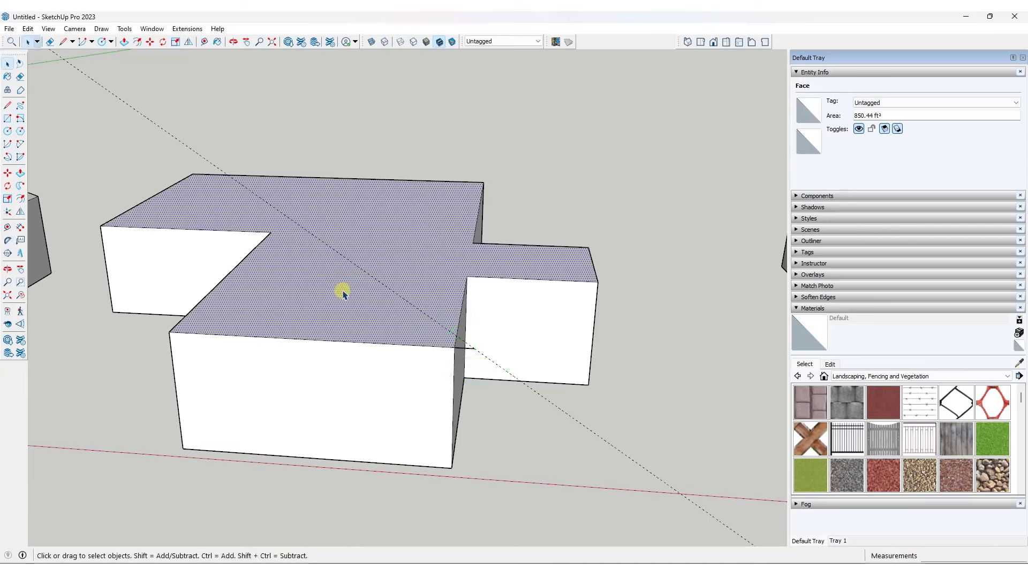
# - Draw an upright right triangle on the multi-wing building's front top edge, from the angled guide down to the end of the overhang line
pyautogui.press('l')
pyautogui.click(453, 347)
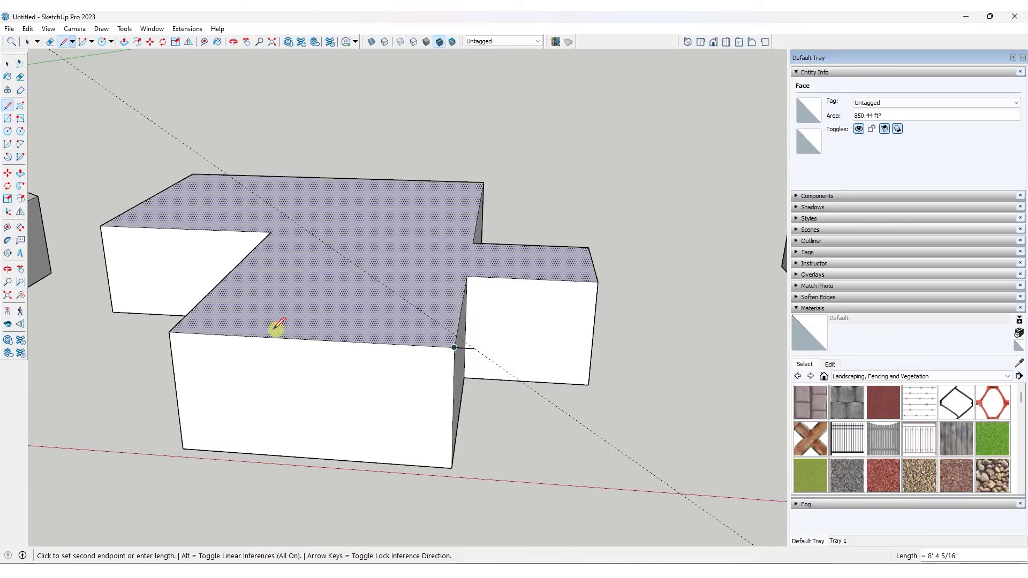
pyautogui.press('Escape')
pyautogui.click(208, 333)
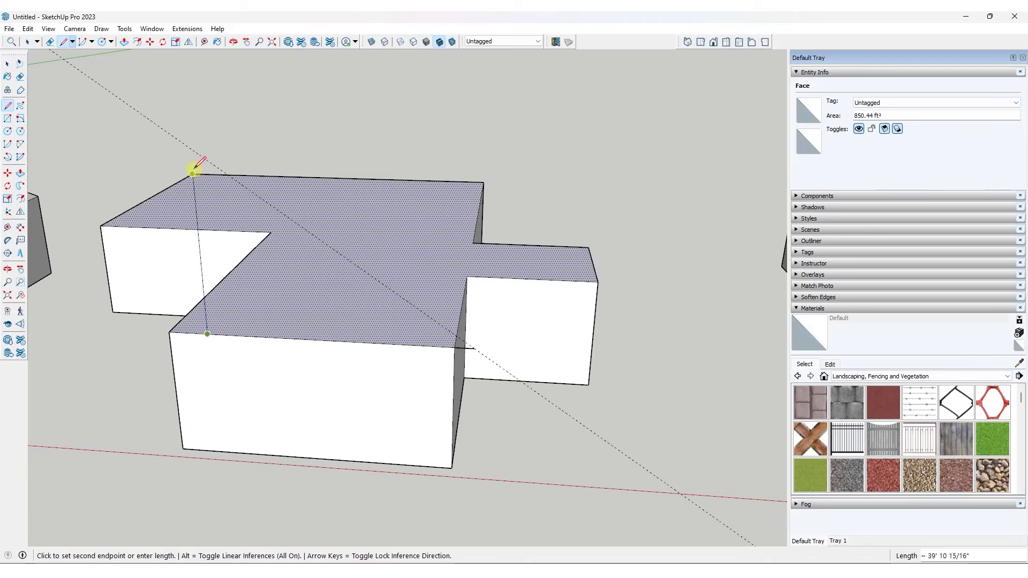
pyautogui.click(188, 147)
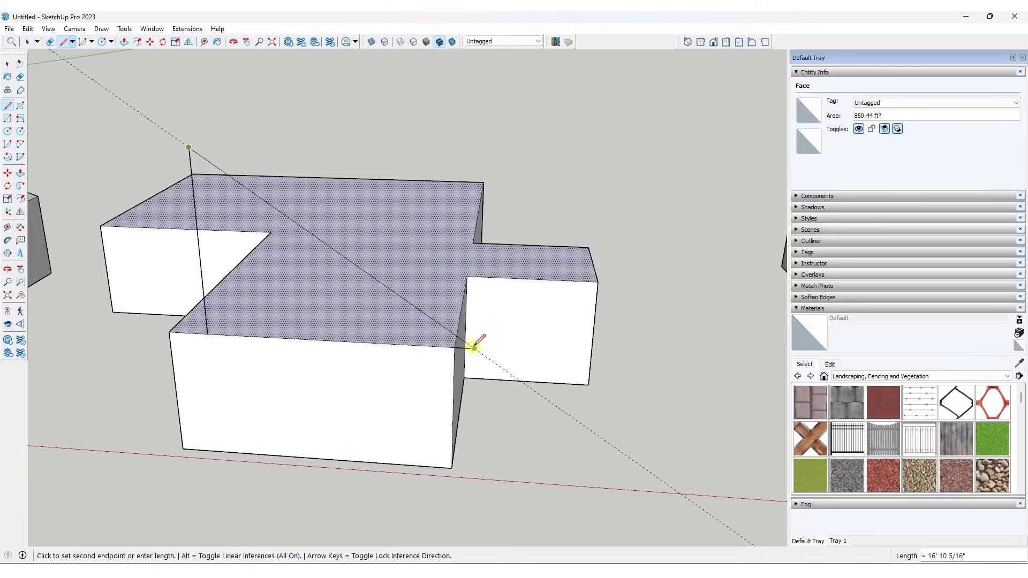
pyautogui.click(474, 347)
pyautogui.moveTo(473, 346); pyautogui.dragTo(227, 347, button='middle')
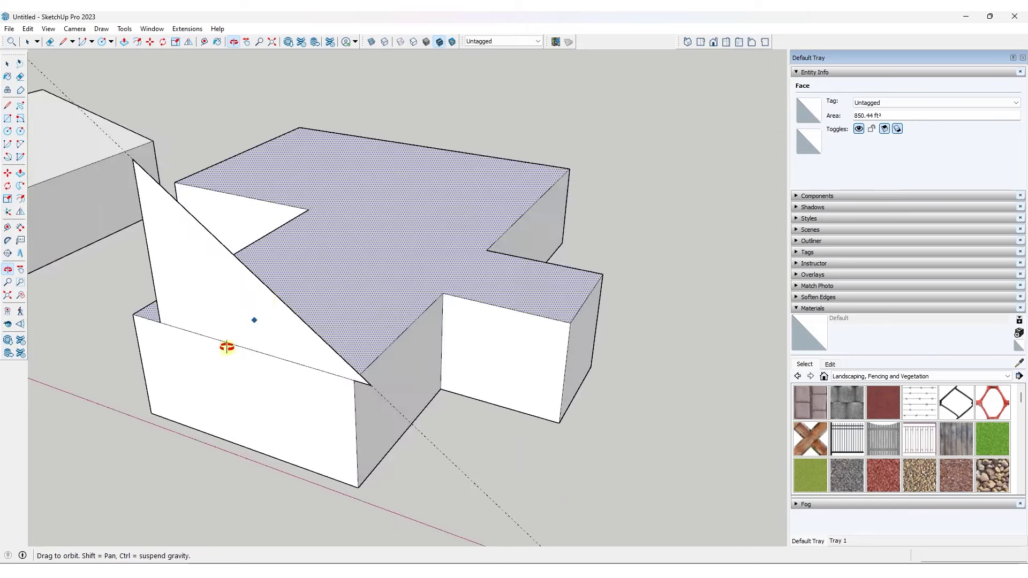
pyautogui.press('space')
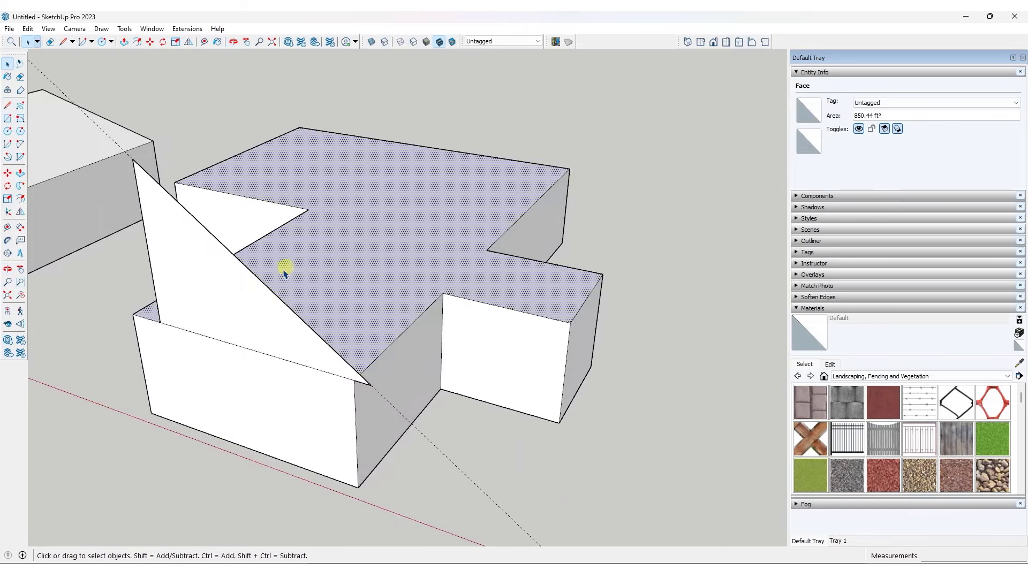
pyautogui.moveTo(490, 246); pyautogui.dragTo(467, 172, button='middle')
pyautogui.moveTo(416, 241); pyautogui.dragTo(436, 248, button='middle')
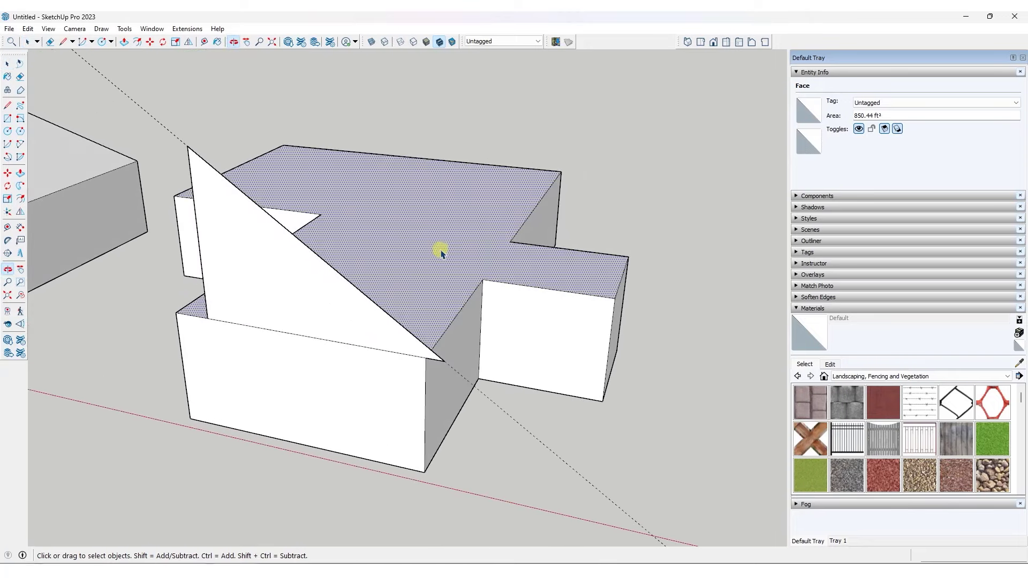
# - Extrude the upright triangle with Follow Me around the selected top face of the multi-wing building
pyautogui.click(19, 187)
pyautogui.click(342, 303)
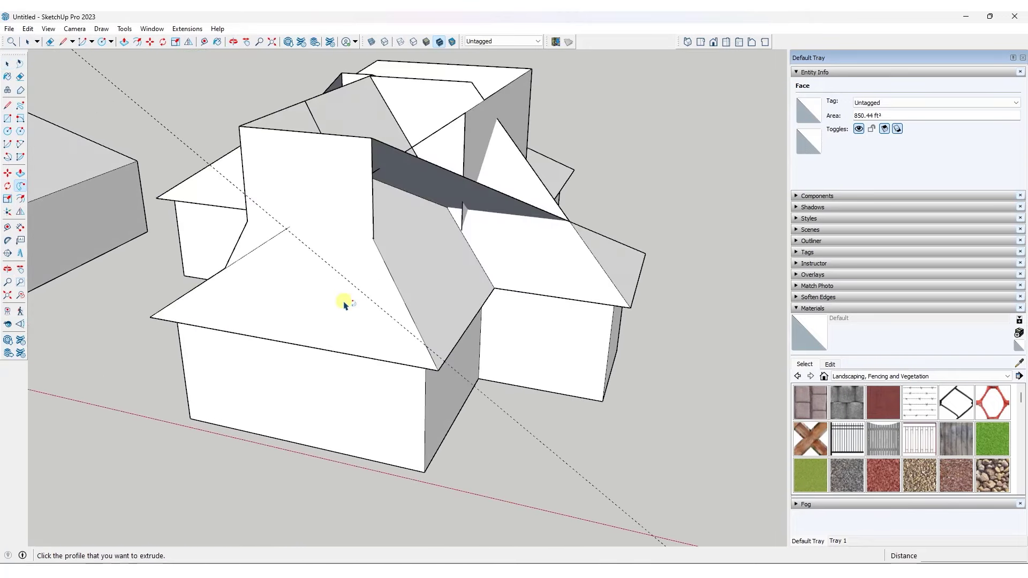
pyautogui.moveTo(500, 300); pyautogui.dragTo(400, 243, button='middle')
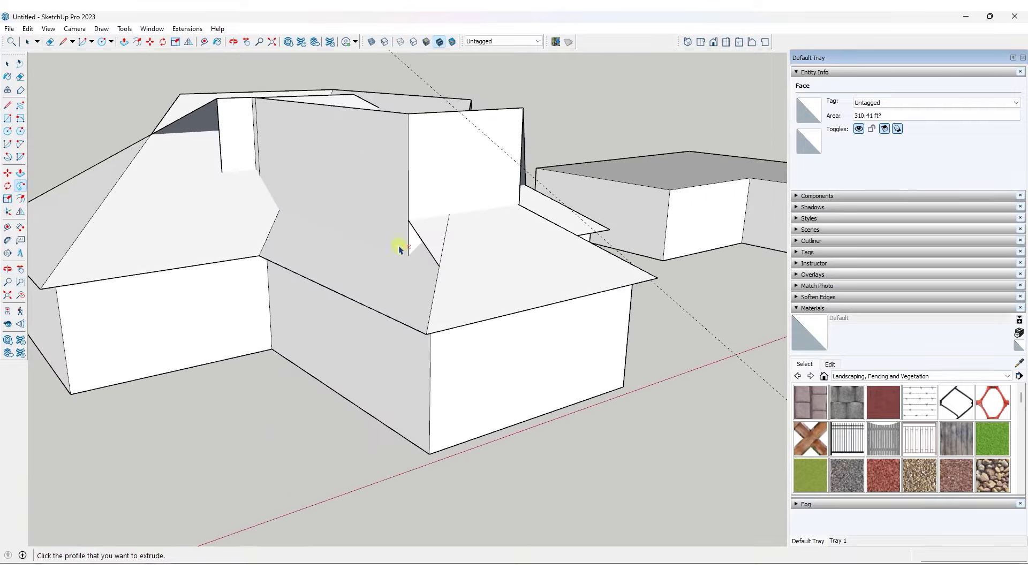
# - Select the whole connected roof geometry and intersect its faces
pyautogui.press('space')
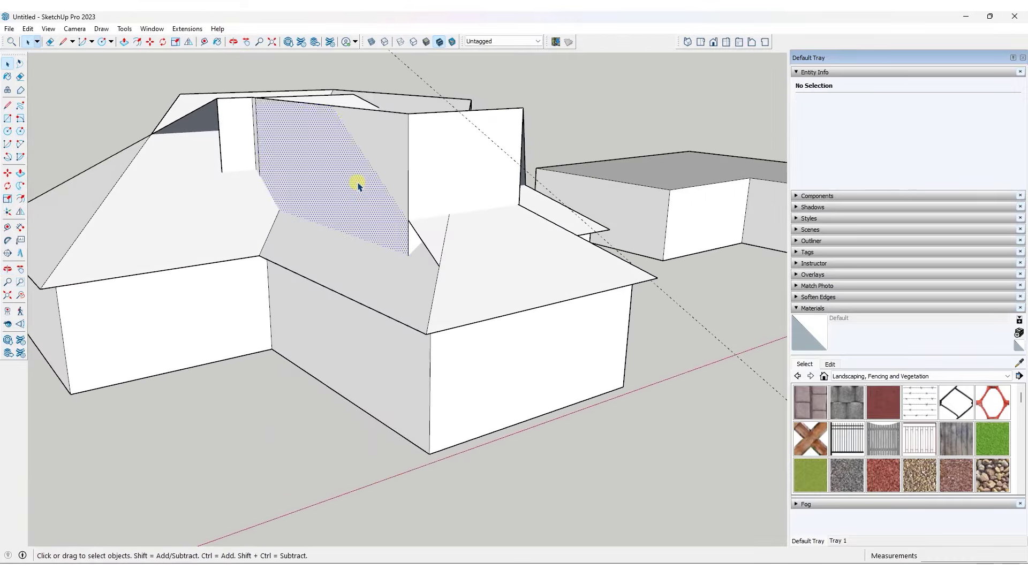
pyautogui.tripleClick(355, 185)
pyautogui.moveTo(389, 193); pyautogui.dragTo(349, 186, button='middle')
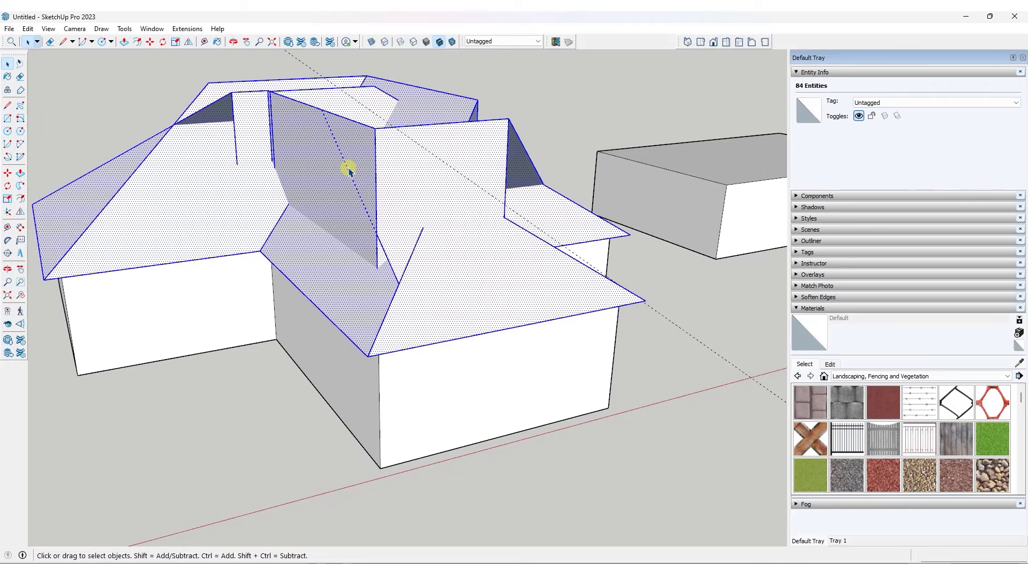
pyautogui.rightClick(349, 169)
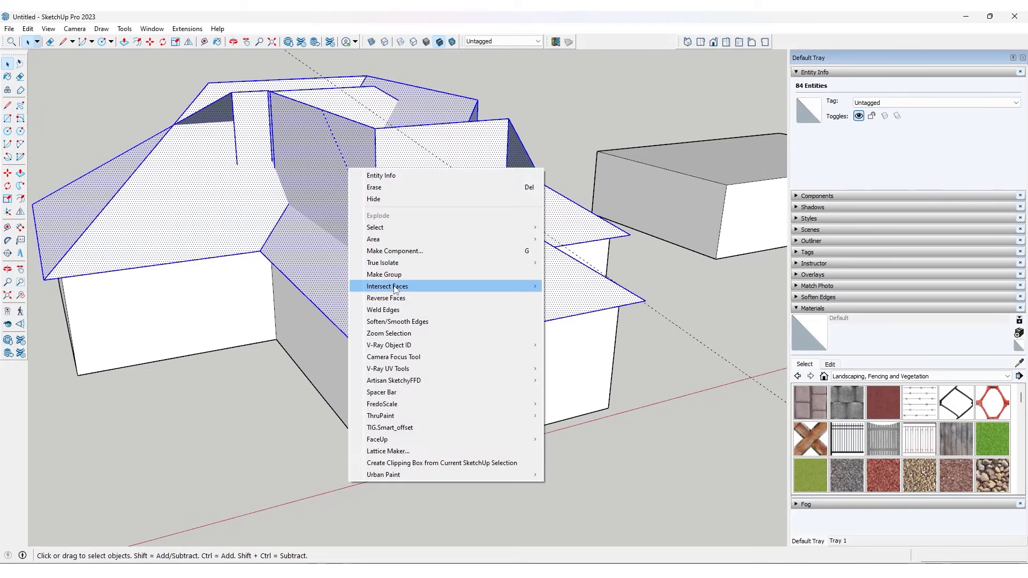
pyautogui.moveTo(394, 289)
pyautogui.click(566, 285)
pyautogui.moveTo(562, 280); pyautogui.dragTo(396, 273, button='middle')
# - Erase the stray sloped edges at the valley where the front wing's roof meets the adjoining roof
pyautogui.scroll(4, 417, 214)
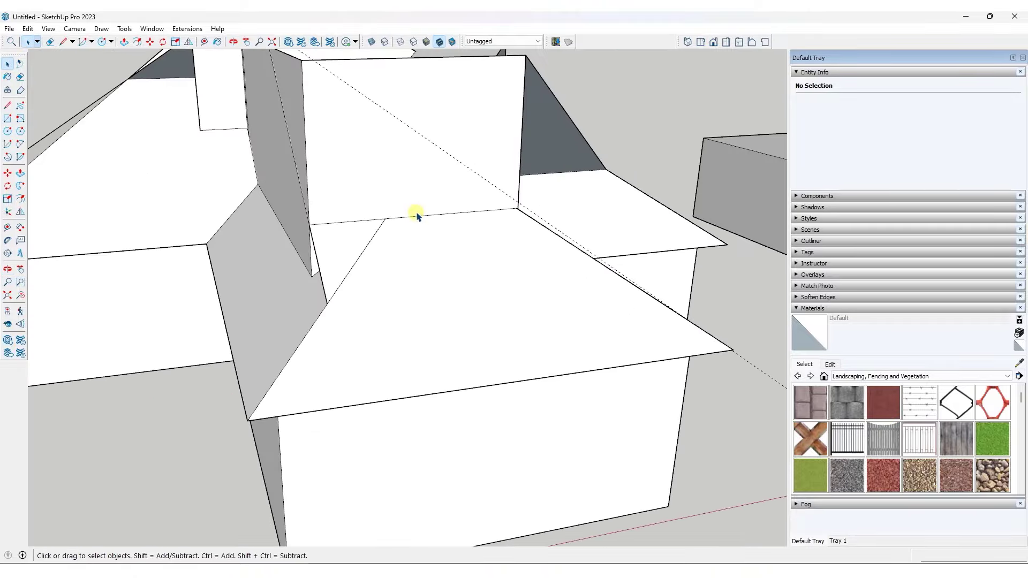
pyautogui.scroll(2, 418, 215)
pyautogui.moveTo(577, 219)
pyautogui.mouseDown(button='middle')
pyautogui.moveTo(339, 264)
pyautogui.moveTo(425, 294)
pyautogui.mouseUp(button='middle')
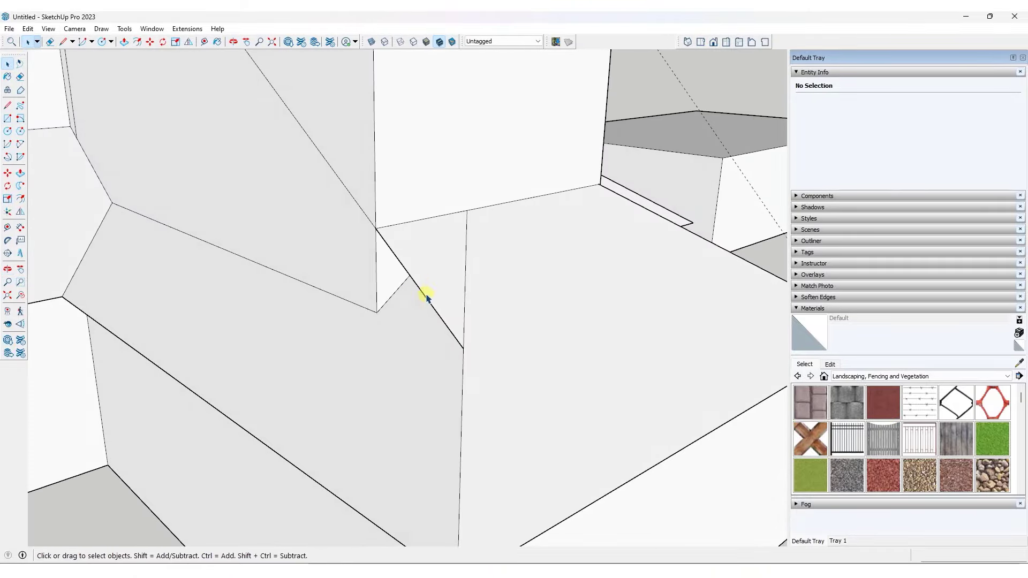
pyautogui.press('e')
pyautogui.scroll(-3, 407, 249)
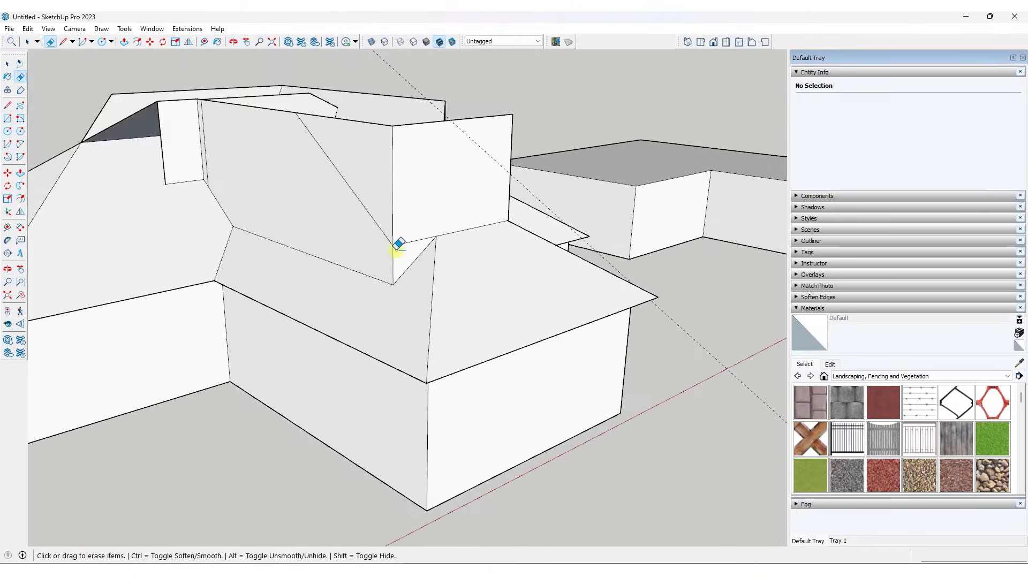
pyautogui.moveTo(403, 256)
pyautogui.mouseDown(button='middle')
pyautogui.moveTo(310, 268)
pyautogui.moveTo(328, 138)
pyautogui.moveTo(170, 101)
pyautogui.moveTo(459, 96)
pyautogui.mouseUp(button='middle')
pyautogui.moveTo(459, 96)
pyautogui.mouseDown()
pyautogui.moveTo(420, 84)
pyautogui.moveTo(454, 102)
pyautogui.moveTo(406, 97)
pyautogui.mouseUp()
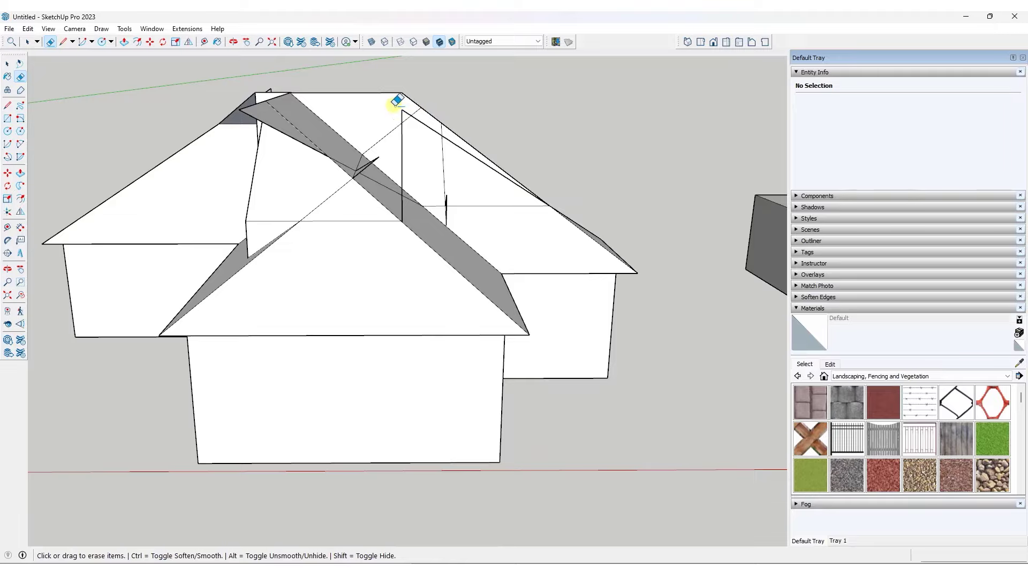
# - Erase the leftover upright pieces and stray edges protruding beyond the roof's ridges and valleys around the multi-wing building
pyautogui.moveTo(397, 101); pyautogui.dragTo(518, 96, button='middle')
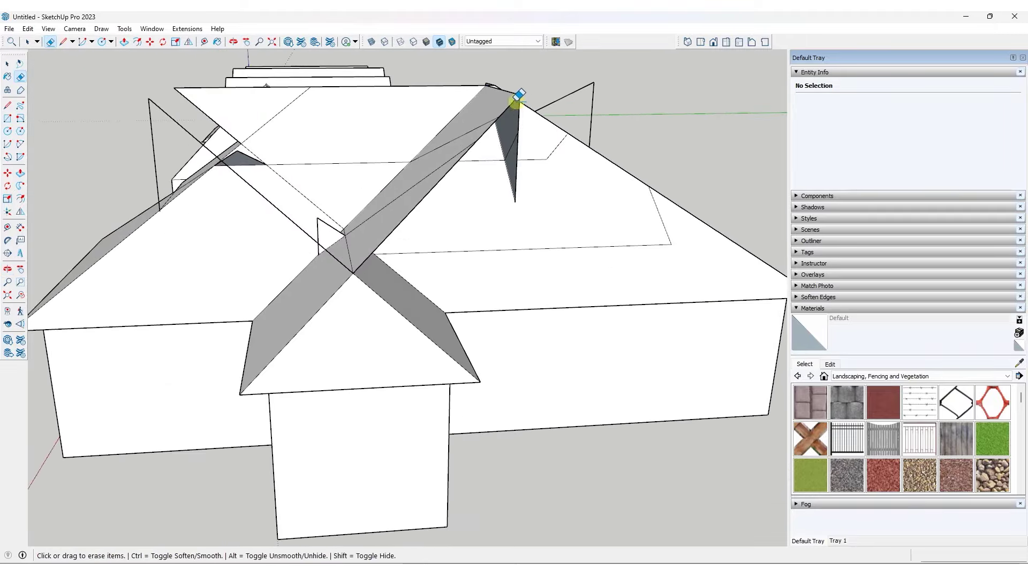
pyautogui.moveTo(518, 97); pyautogui.dragTo(521, 97)
pyautogui.moveTo(521, 96)
pyautogui.mouseDown(button='middle')
pyautogui.moveTo(423, 115)
pyautogui.moveTo(159, 118)
pyautogui.moveTo(205, 120)
pyautogui.mouseUp(button='middle')
pyautogui.moveTo(585, 264)
pyautogui.mouseDown(button='middle')
pyautogui.moveTo(673, 268)
pyautogui.moveTo(637, 156)
pyautogui.mouseUp(button='middle')
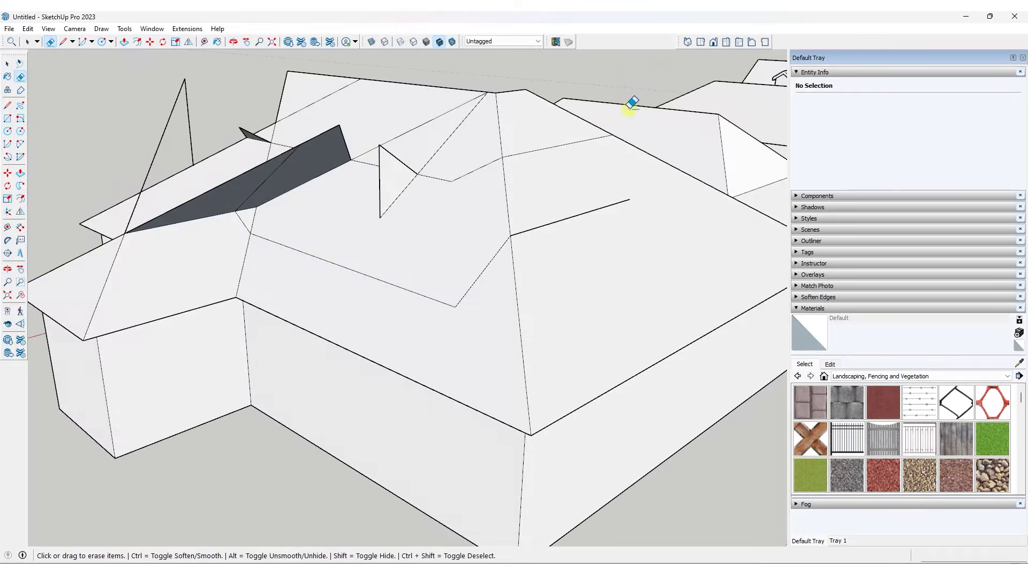
pyautogui.moveTo(546, 103)
pyautogui.mouseDown(button='middle')
pyautogui.moveTo(390, 211)
pyautogui.moveTo(149, 184)
pyautogui.moveTo(256, 125)
pyautogui.mouseUp(button='middle')
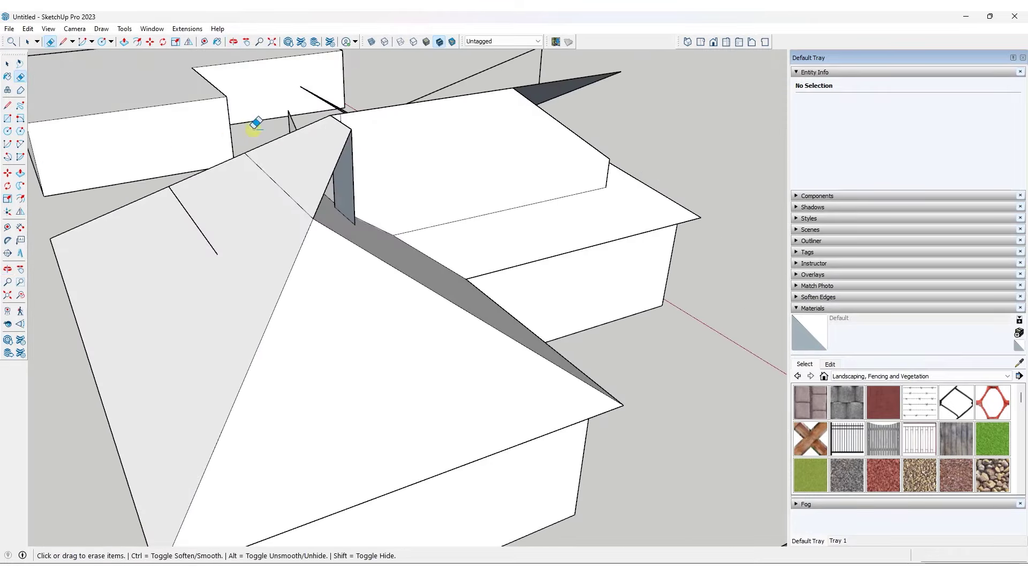
pyautogui.click(353, 128)
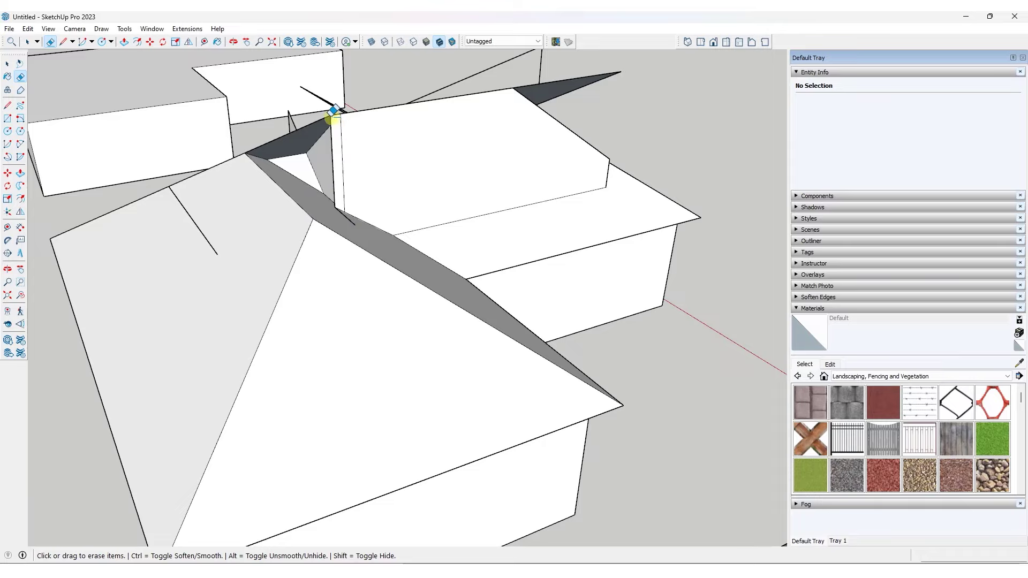
pyautogui.moveTo(335, 110); pyautogui.dragTo(230, 177, button='middle')
pyautogui.scroll(-2, 351, 153)
pyautogui.scroll(5, 416, 97)
pyautogui.scroll(-5, 502, 220)
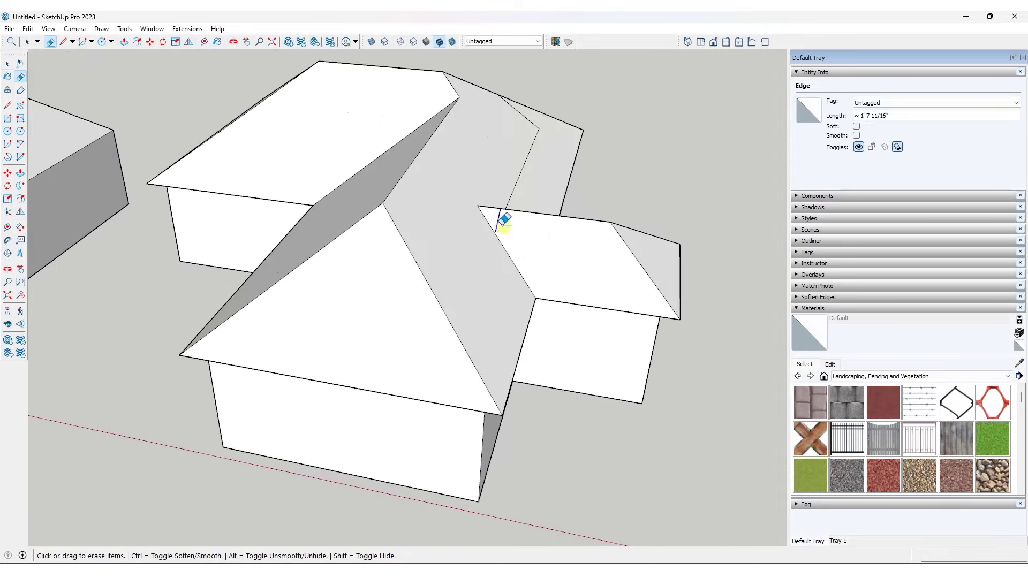
pyautogui.moveTo(502, 220)
pyautogui.mouseDown(button='middle')
pyautogui.moveTo(865, 227)
pyautogui.moveTo(525, 213)
pyautogui.moveTo(936, 317)
pyautogui.moveTo(503, 241)
pyautogui.moveTo(314, 259)
pyautogui.moveTo(696, 257)
pyautogui.moveTo(130, 225)
pyautogui.moveTo(452, 303)
pyautogui.moveTo(348, 243)
pyautogui.moveTo(536, 297)
pyautogui.moveTo(332, 301)
pyautogui.moveTo(493, 260)
pyautogui.moveTo(395, 260)
pyautogui.moveTo(461, 294)
pyautogui.moveTo(479, 316)
pyautogui.mouseUp(button='middle')
# - Select the top face of the second, still flat-topped multi-wing building
pyautogui.scroll(-3, 503, 241)
pyautogui.scroll(1, 577, 342)
pyautogui.scroll(-1, 681, 339)
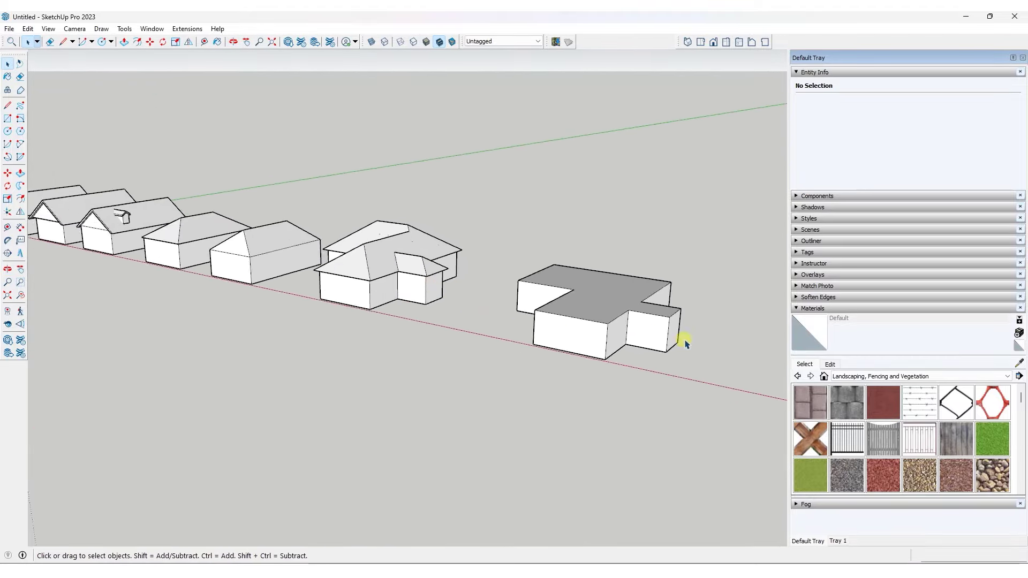
pyautogui.scroll(3, 677, 334)
pyautogui.moveTo(677, 334); pyautogui.dragTo(559, 334, button='middle')
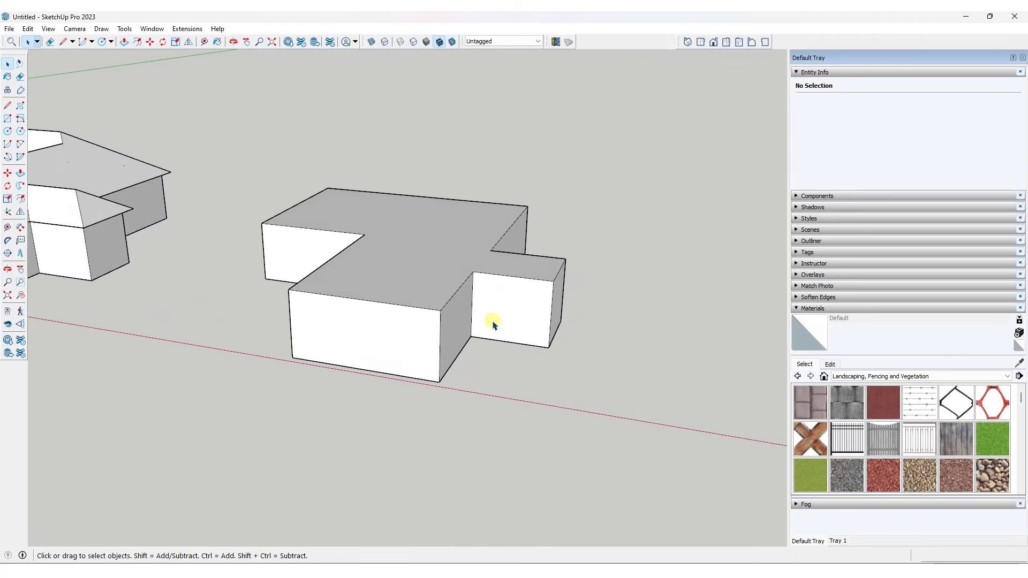
pyautogui.moveTo(492, 323); pyautogui.dragTo(429, 266, button='middle')
pyautogui.click(415, 257)
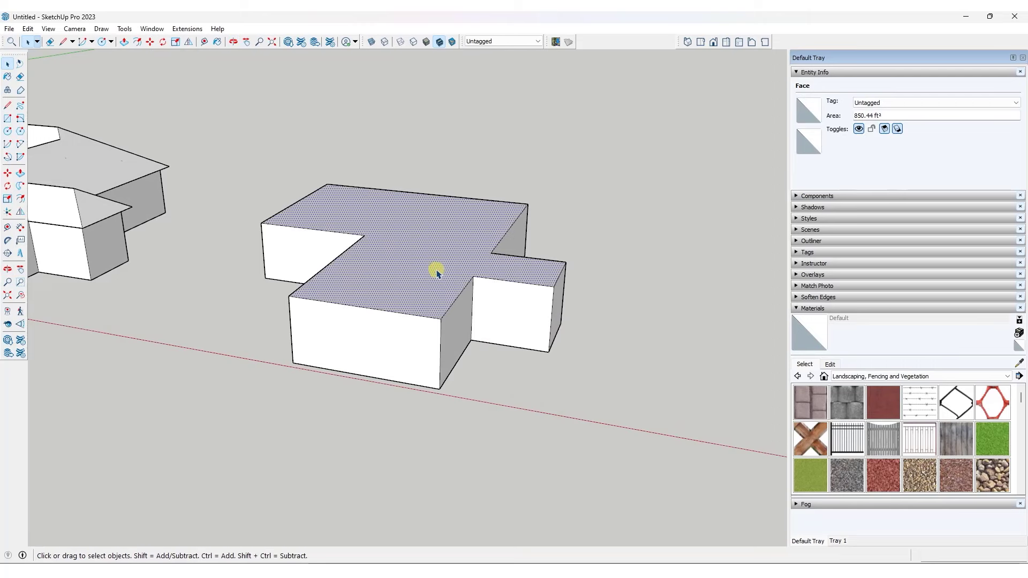
# - Try a hipped roof from the selected face with a 35-degree slope, 8" fascia and 1' 4" soffit, and undo it
pyautogui.click(176, 29)
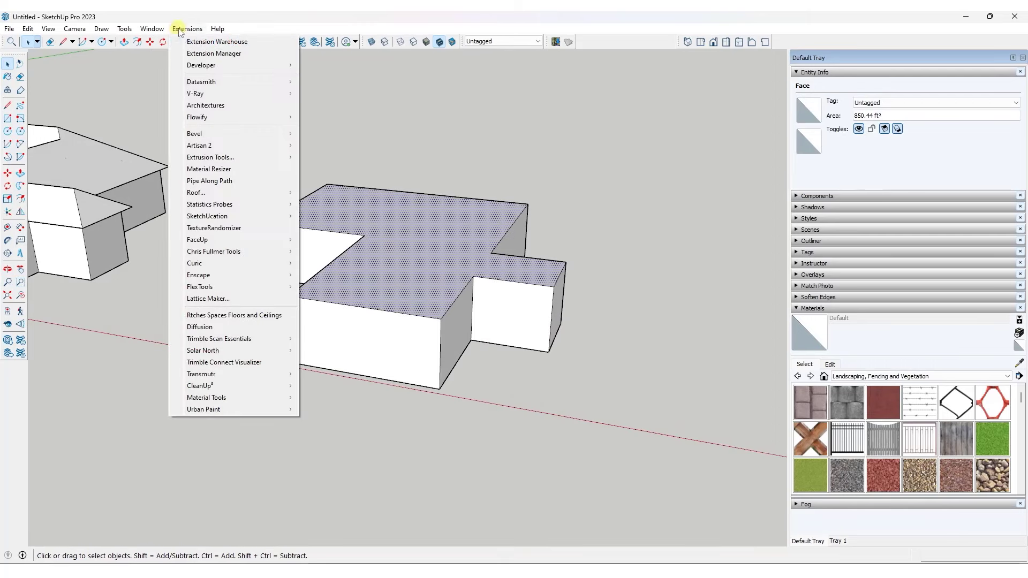
pyautogui.moveTo(278, 194)
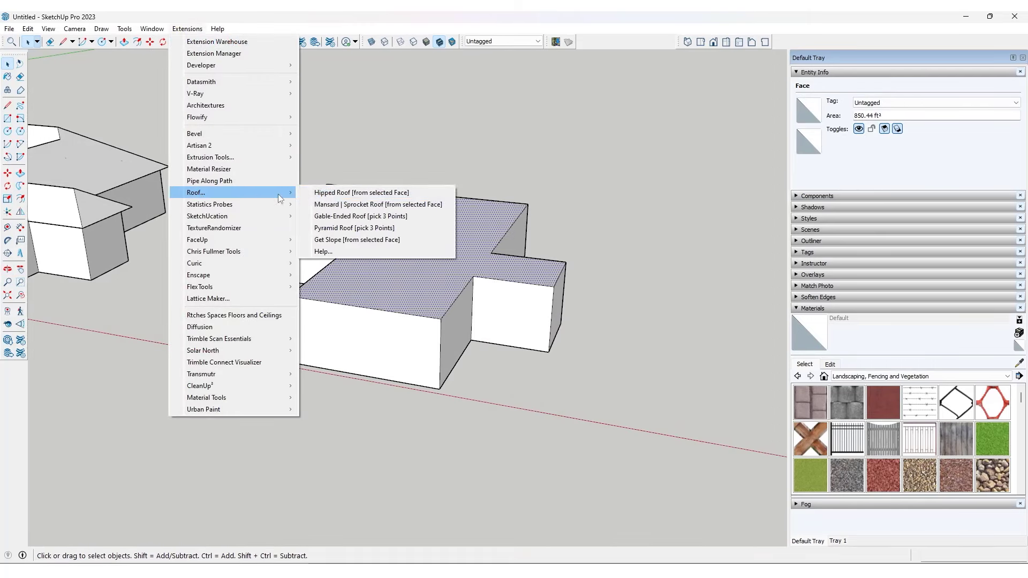
pyautogui.click(346, 196)
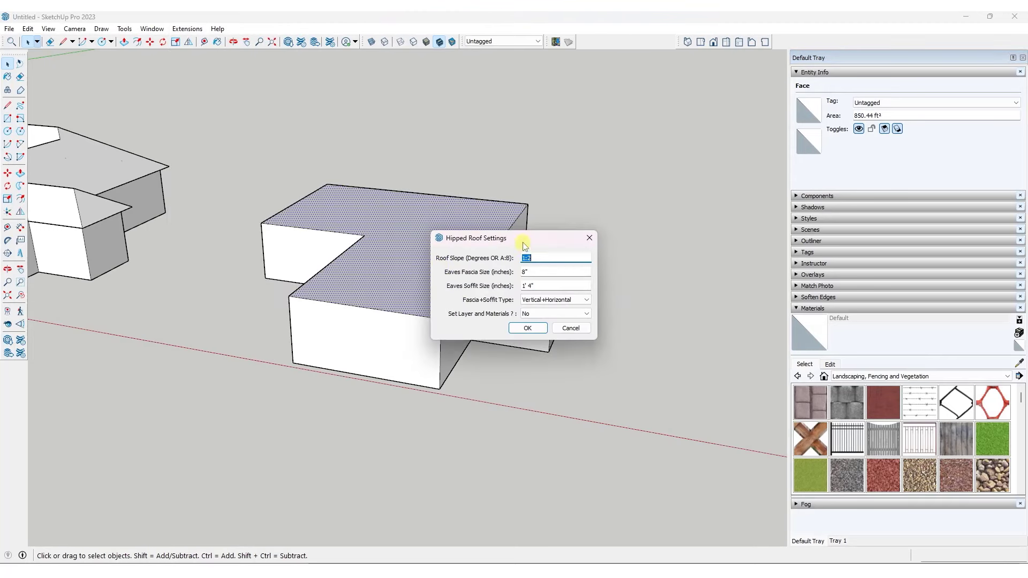
pyautogui.moveTo(524, 244); pyautogui.dragTo(668, 197)
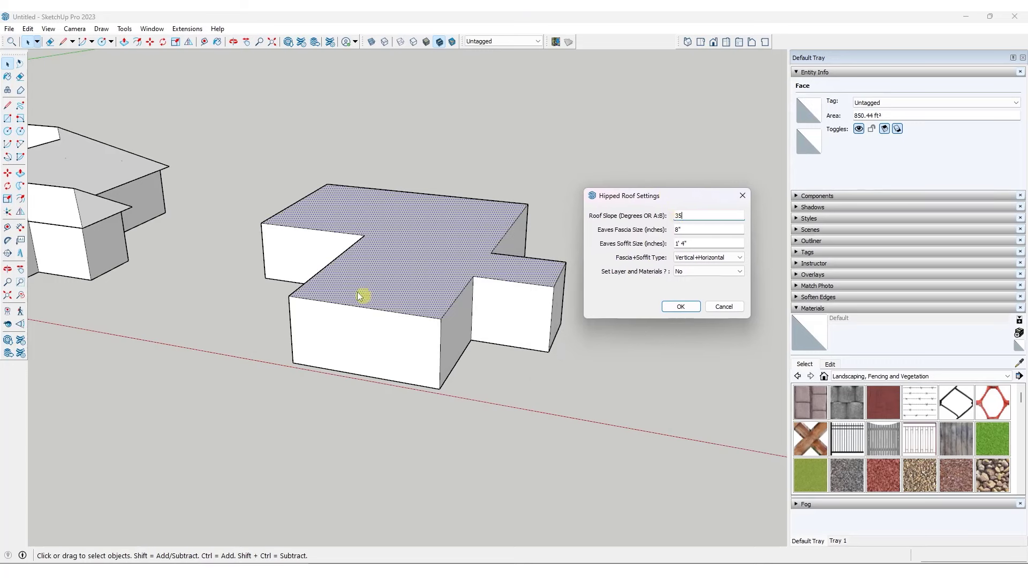
pyautogui.moveTo(644, 201); pyautogui.dragTo(652, 189)
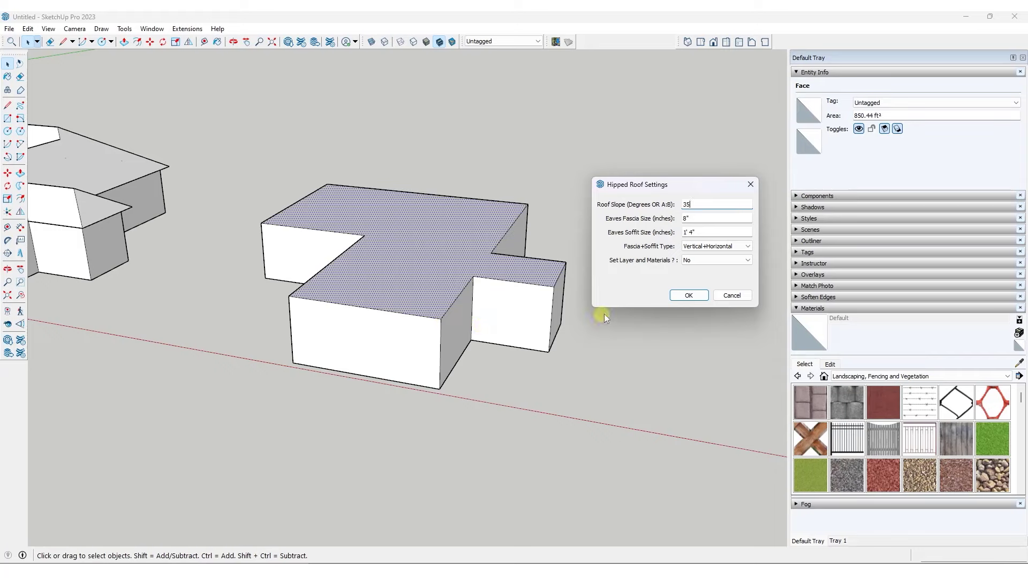
pyautogui.click(689, 295)
pyautogui.moveTo(489, 338); pyautogui.dragTo(471, 252, button='middle')
pyautogui.scroll(2, 522, 268)
pyautogui.hotkey('ctrl', 'z')
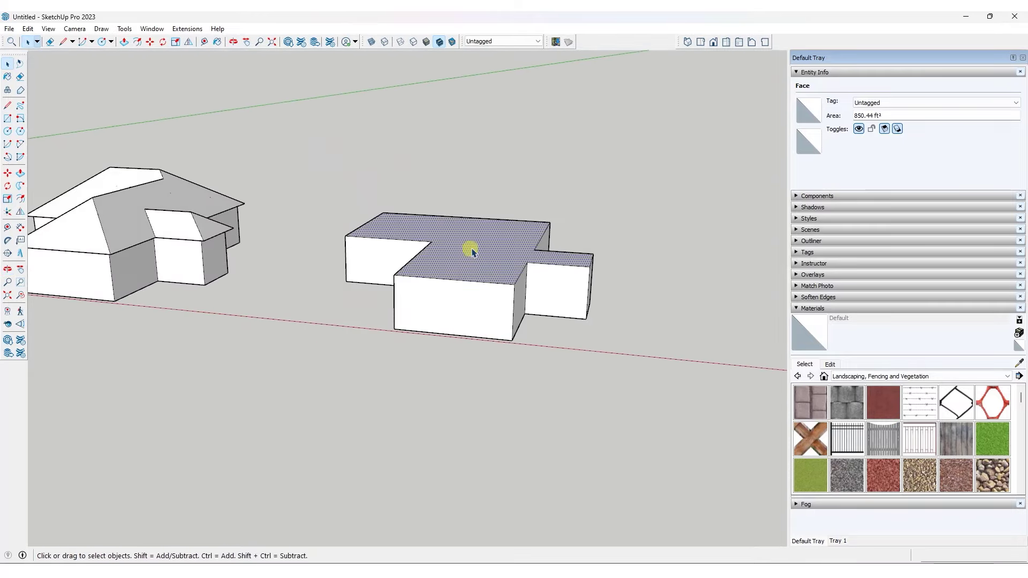
# - Generate a hipped roof from the selected face with the Roof extension, using a slope of 1:2
pyautogui.click(187, 29)
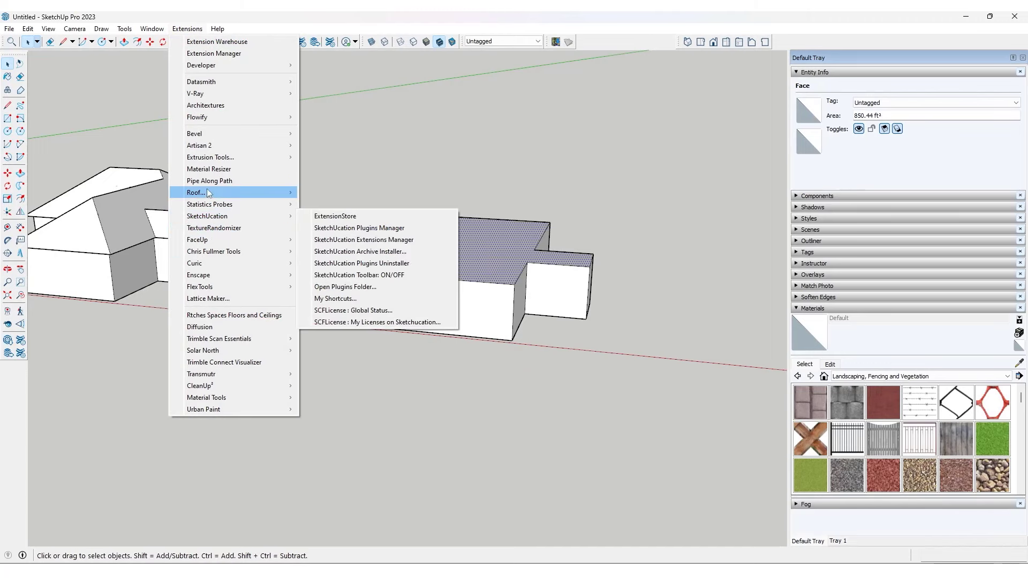
pyautogui.moveTo(284, 195)
pyautogui.click(335, 192)
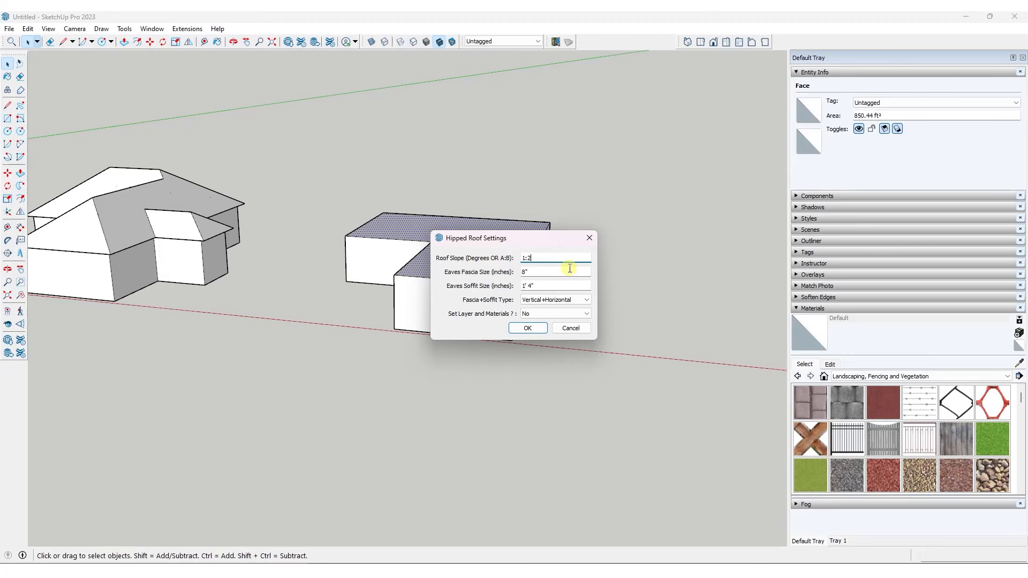
pyautogui.write('1:2')
pyautogui.press('Return')
# - Draw a vertical line straight up from the midpoint of the next plain box's front top edge
pyautogui.moveTo(566, 269); pyautogui.dragTo(270, 244, button='middle')
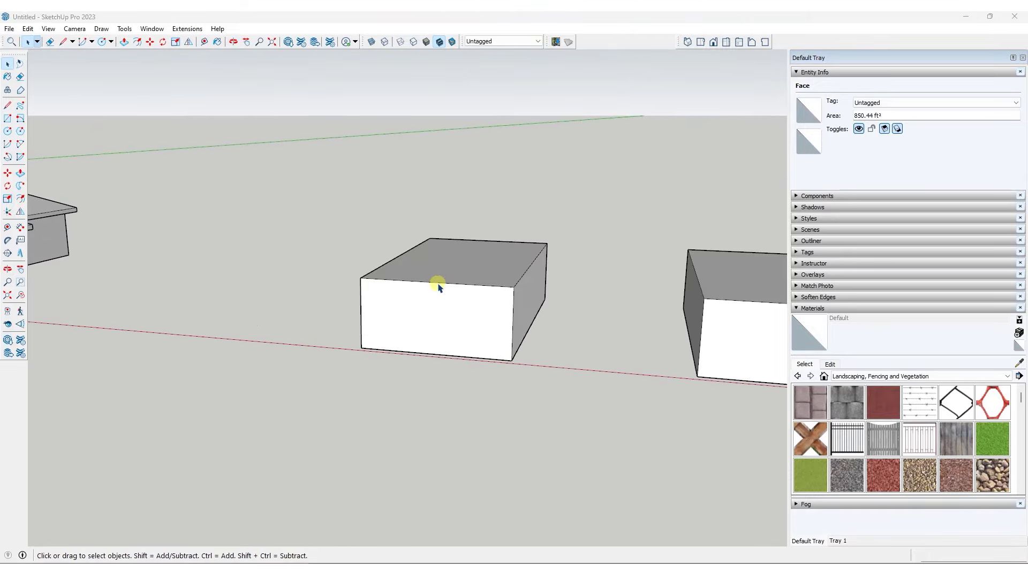
pyautogui.scroll(1, 442, 285)
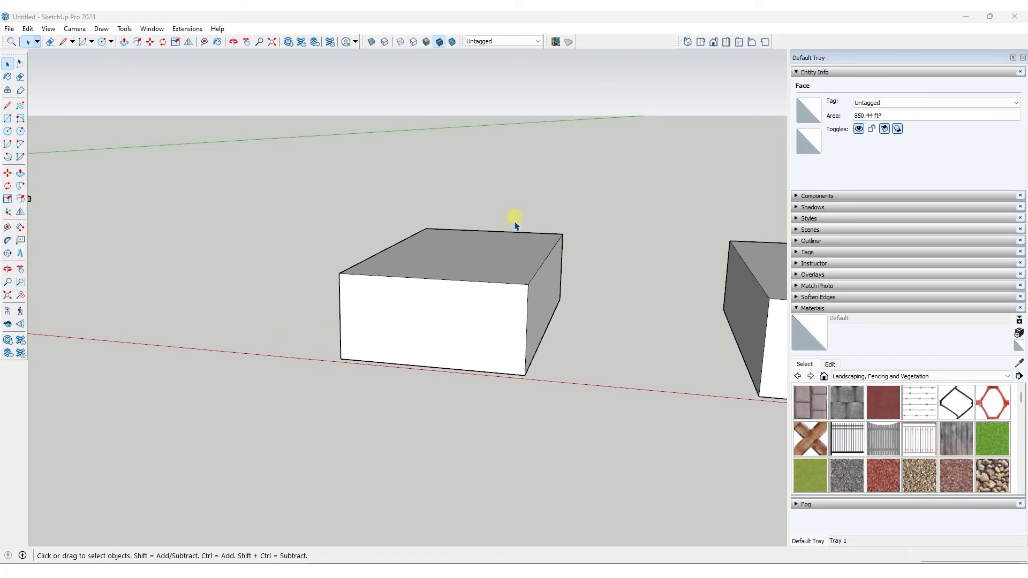
pyautogui.scroll(2, 462, 279)
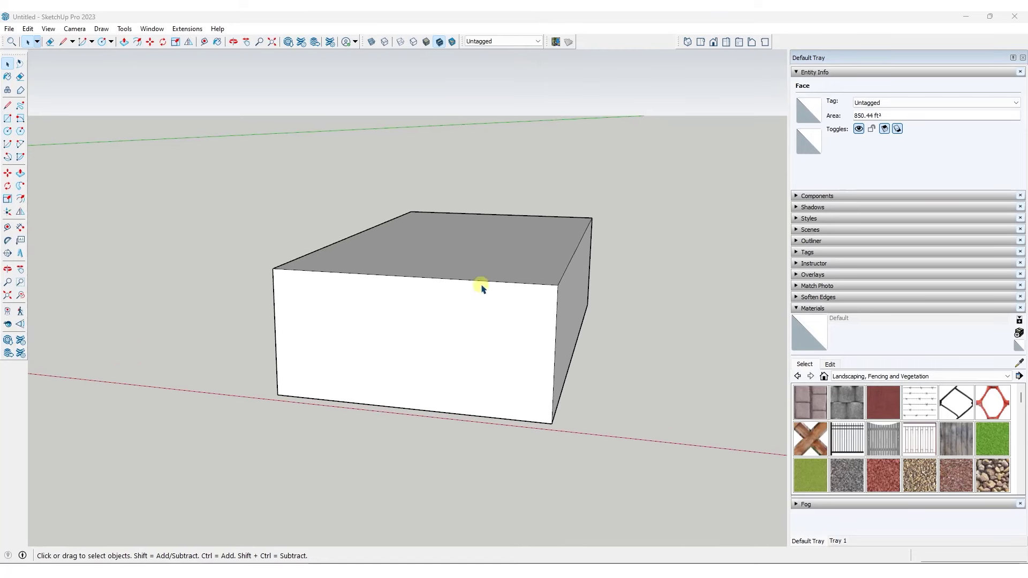
pyautogui.moveTo(495, 285)
pyautogui.mouseDown(button='middle')
pyautogui.moveTo(514, 275)
pyautogui.moveTo(488, 275)
pyautogui.mouseUp(button='middle')
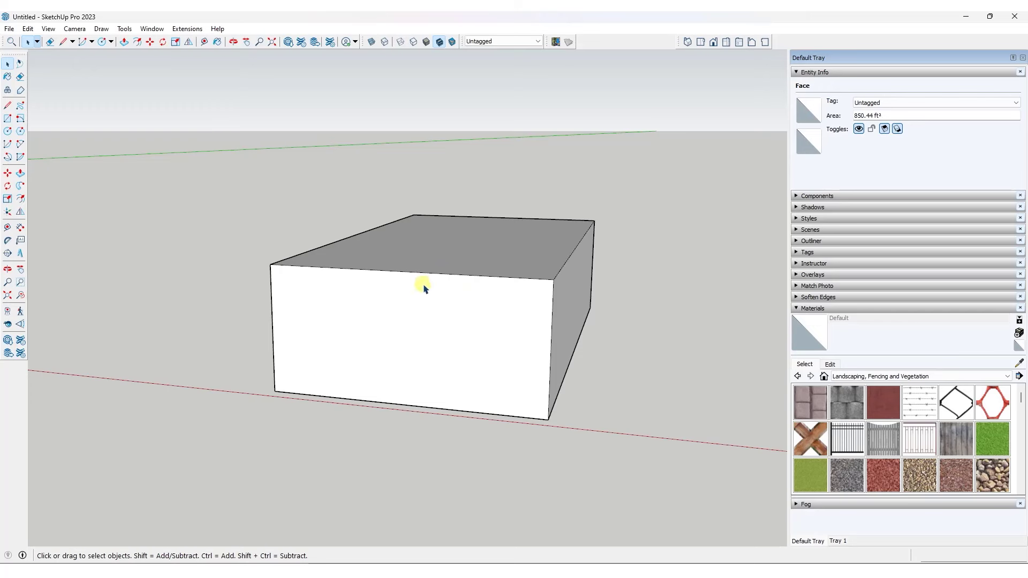
pyautogui.press('l')
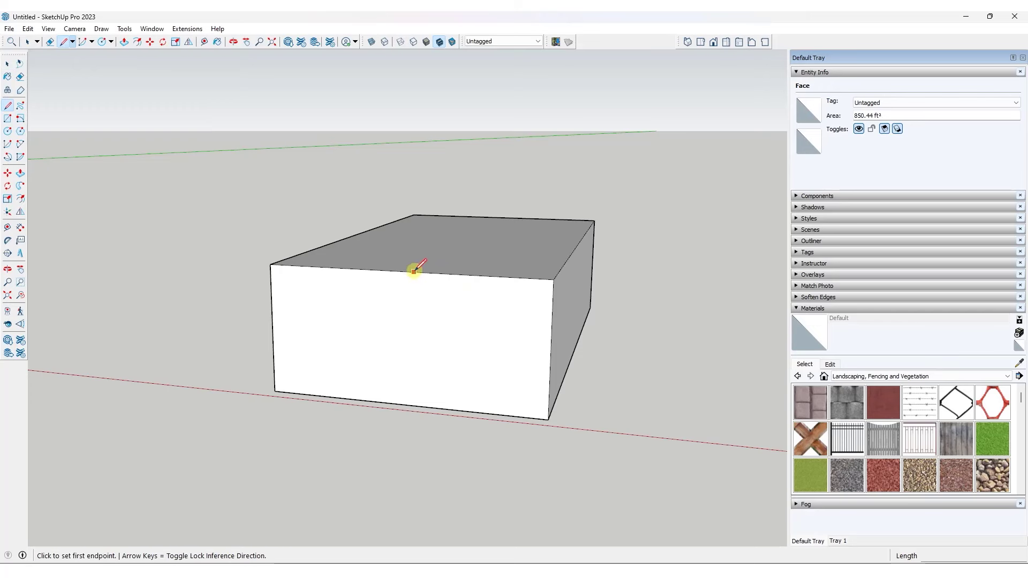
pyautogui.click(403, 270)
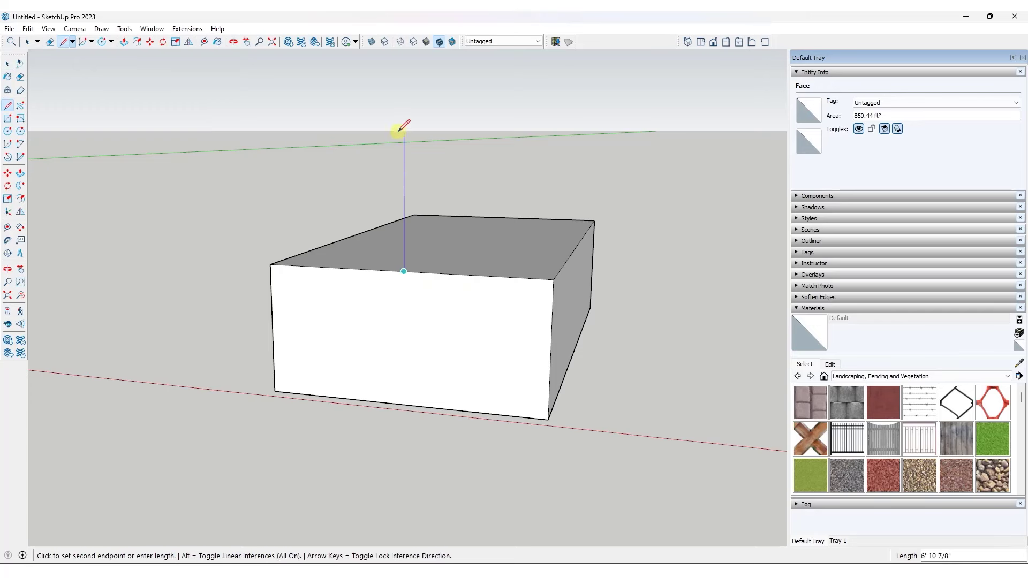
pyautogui.click(404, 106)
pyautogui.press('space')
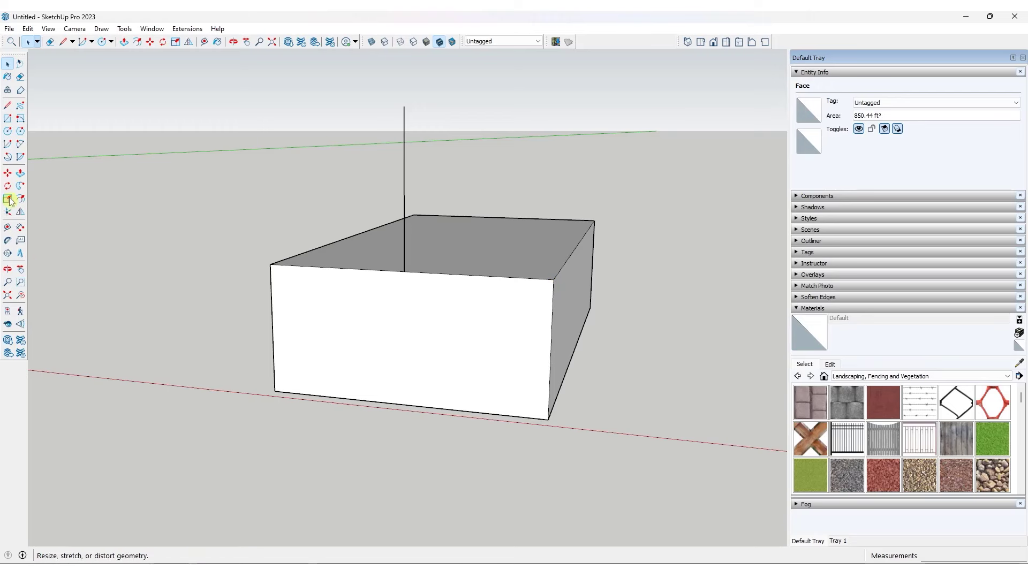
# - Place a protractor guide at 65 degrees from the front top edge, centred on the box's front right top corner
pyautogui.click(8, 240)
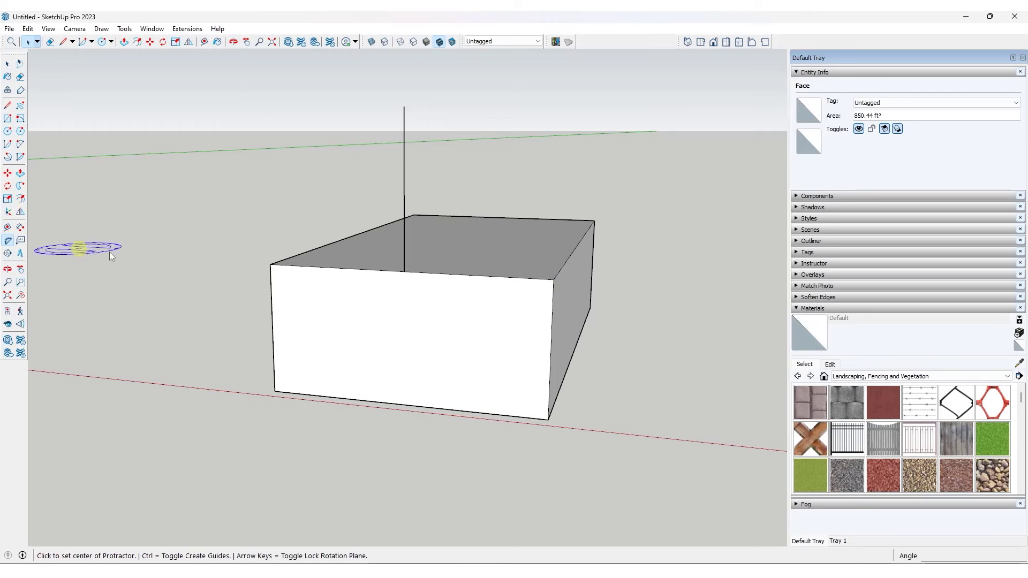
pyautogui.click(553, 279)
pyautogui.click(522, 278)
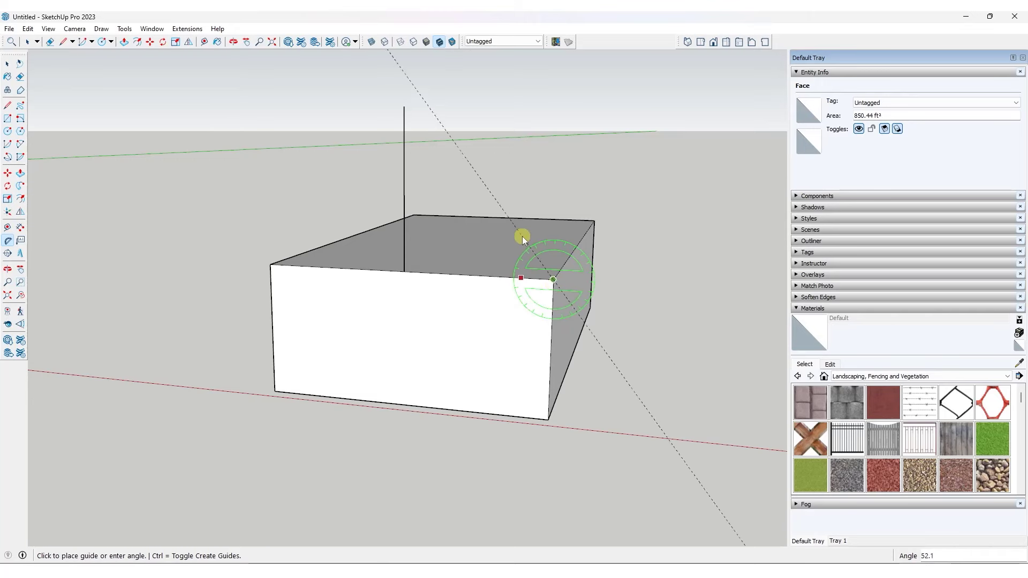
pyautogui.write('65')
pyautogui.press('Return')
# - Draw a line from the front right top corner up along the 65-degree guide
pyautogui.press('l')
pyautogui.click(553, 280)
pyautogui.click(504, 165)
pyautogui.press('Escape')
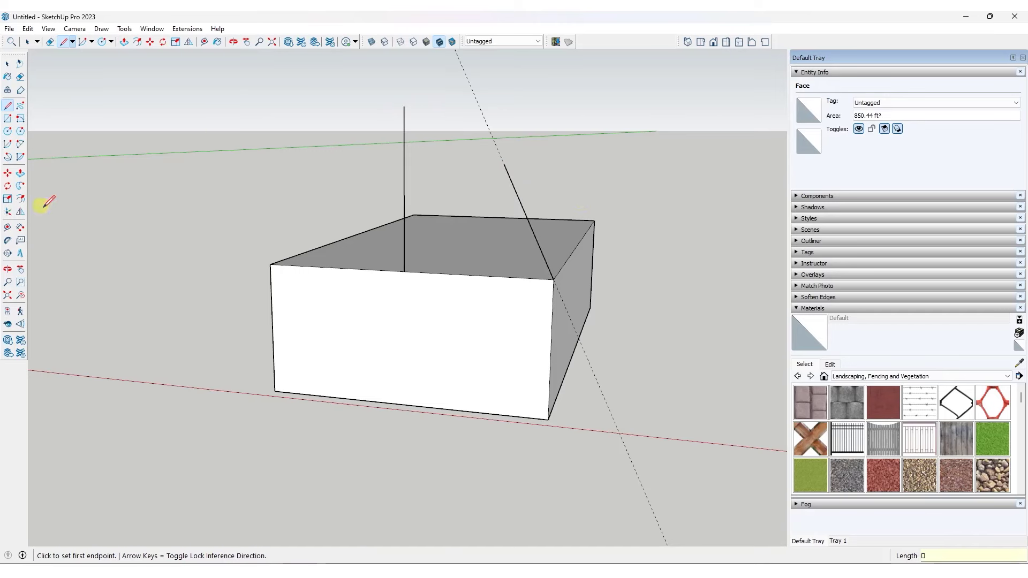
# - Place a protractor guide sloping down 25 degrees from horizontal, centred on the vertical line's top endpoint
pyautogui.press('space')
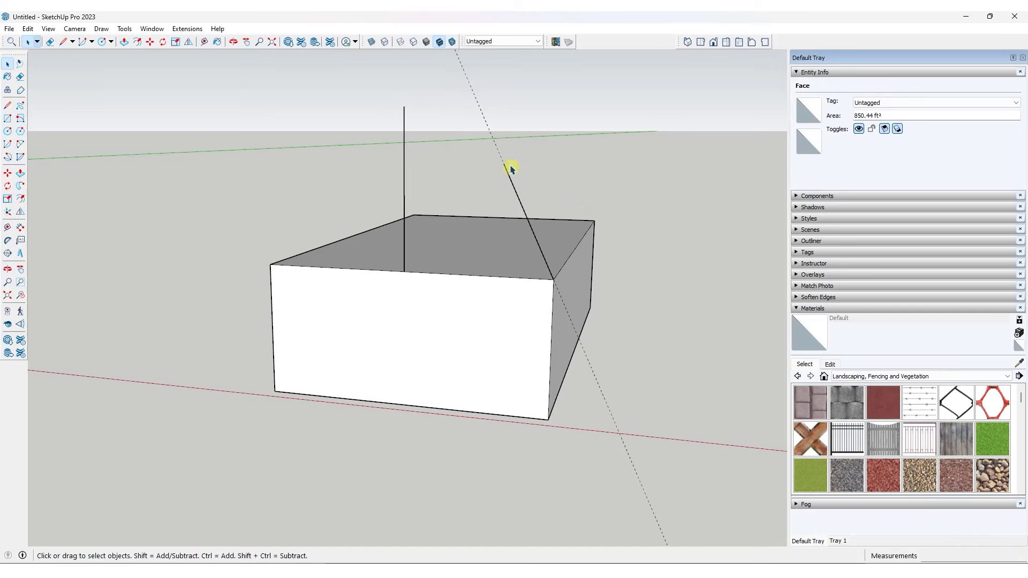
pyautogui.click(7, 240)
pyautogui.click(404, 106)
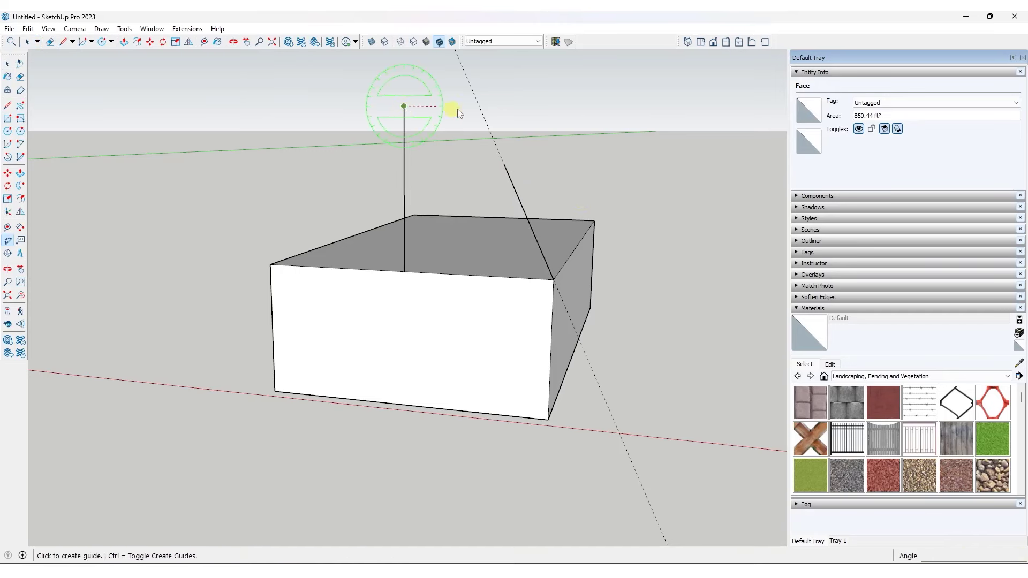
pyautogui.click(552, 107)
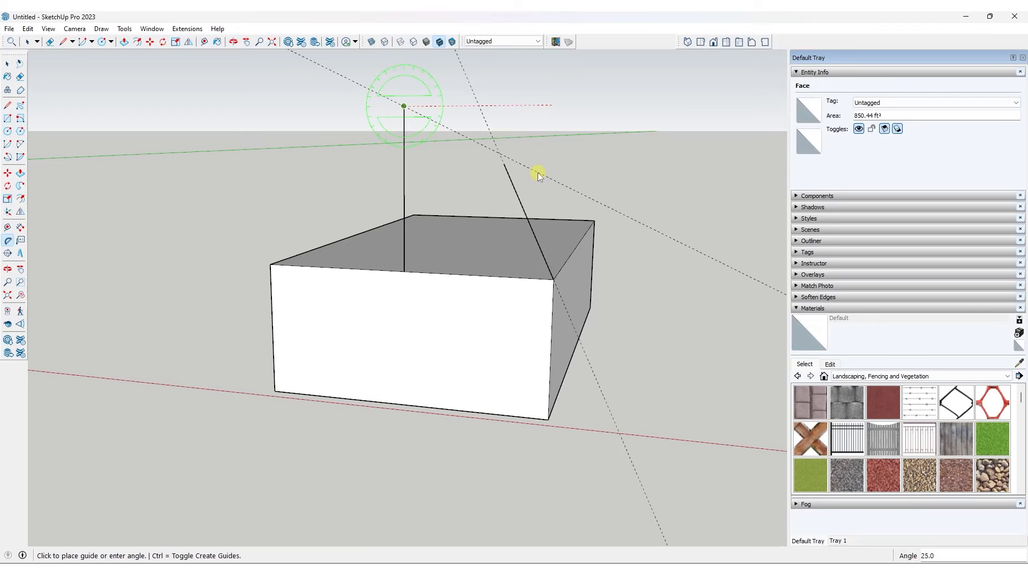
pyautogui.write('25')
pyautogui.press('Return')
# - Draw the edges from the front right top corner through the guides' intersection to the vertical line's top, closing the half profile
pyautogui.press('l')
pyautogui.click(546, 272)
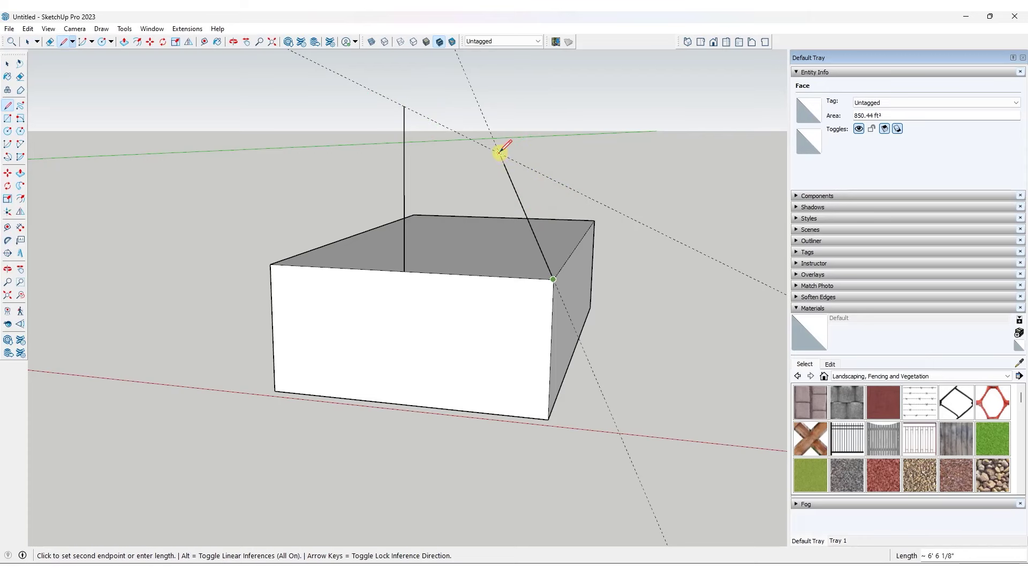
pyautogui.click(404, 106)
pyautogui.press('space')
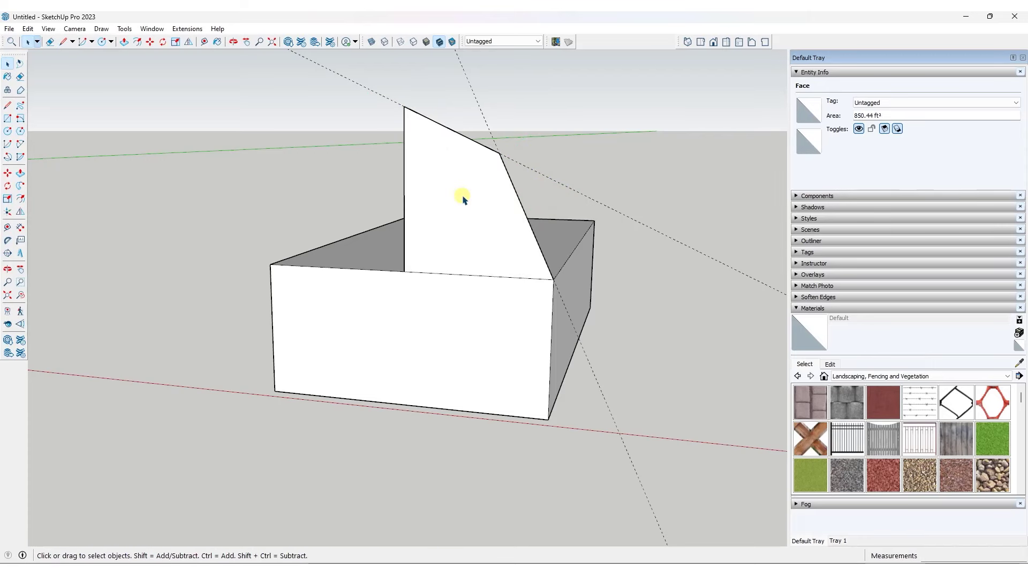
# - Copy the half-profile face to the empty space beside the box
pyautogui.click(461, 198)
pyautogui.press('m')
pyautogui.click(555, 278)
pyautogui.press('ctrl')
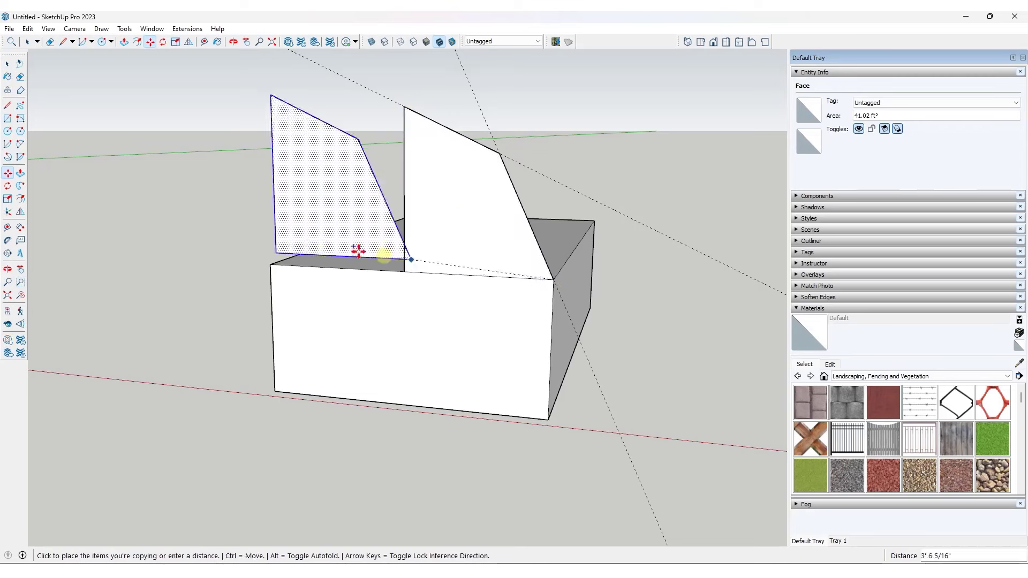
pyautogui.click(228, 261)
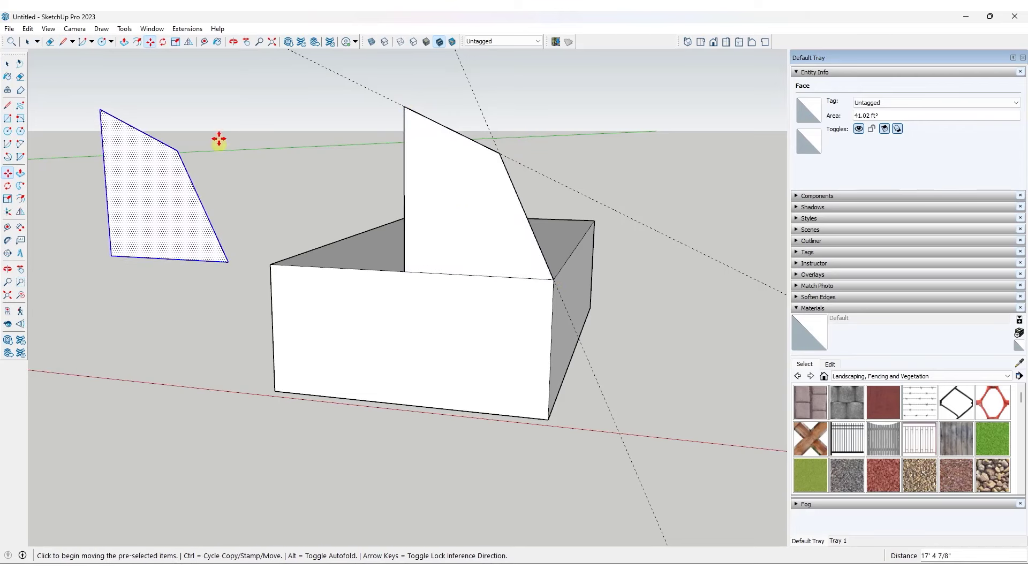
# - Mirror the copied half profile and move its peak onto the original's peak to complete the gambrel profile
pyautogui.click(188, 42)
pyautogui.click(150, 148)
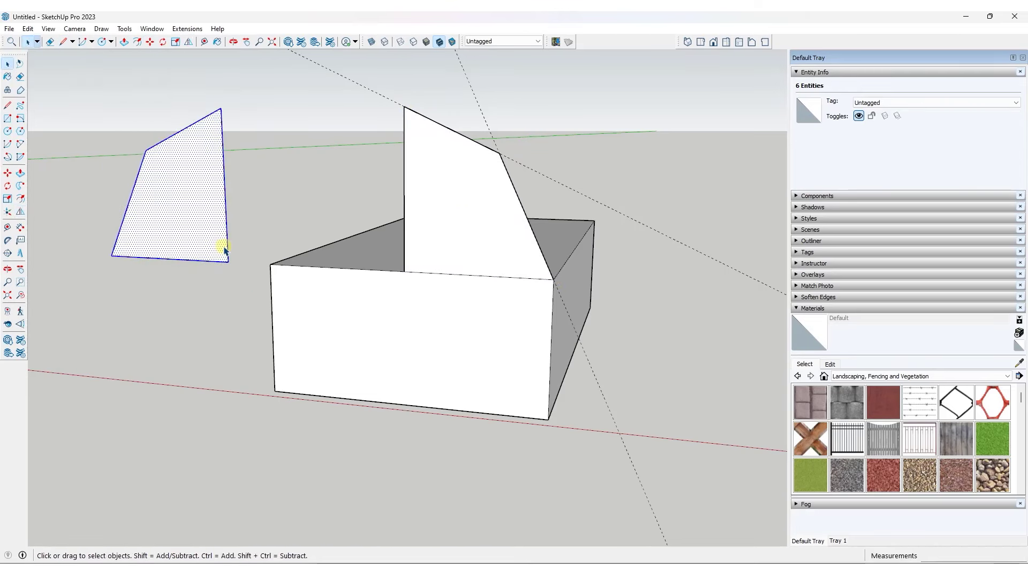
pyautogui.press('m')
pyautogui.click(219, 111)
pyautogui.click(404, 107)
pyautogui.scroll(-1, 437, 208)
pyautogui.press('Escape')
# - Erase both protractor guides and the centre line dividing the gambrel profile
pyautogui.moveTo(415, 232)
pyautogui.mouseDown(button='middle')
pyautogui.moveTo(407, 229)
pyautogui.moveTo(474, 224)
pyautogui.moveTo(546, 127)
pyautogui.mouseUp(button='middle')
pyautogui.press('e')
pyautogui.scroll(-2, 546, 126)
pyautogui.scroll(2, 557, 220)
pyautogui.moveTo(557, 220)
pyautogui.mouseDown(button='middle')
pyautogui.moveTo(489, 195)
pyautogui.moveTo(497, 204)
pyautogui.mouseUp(button='middle')
# - Extrude the gambrel profile back to the box's rear corner with Push/Pull
pyautogui.press('p')
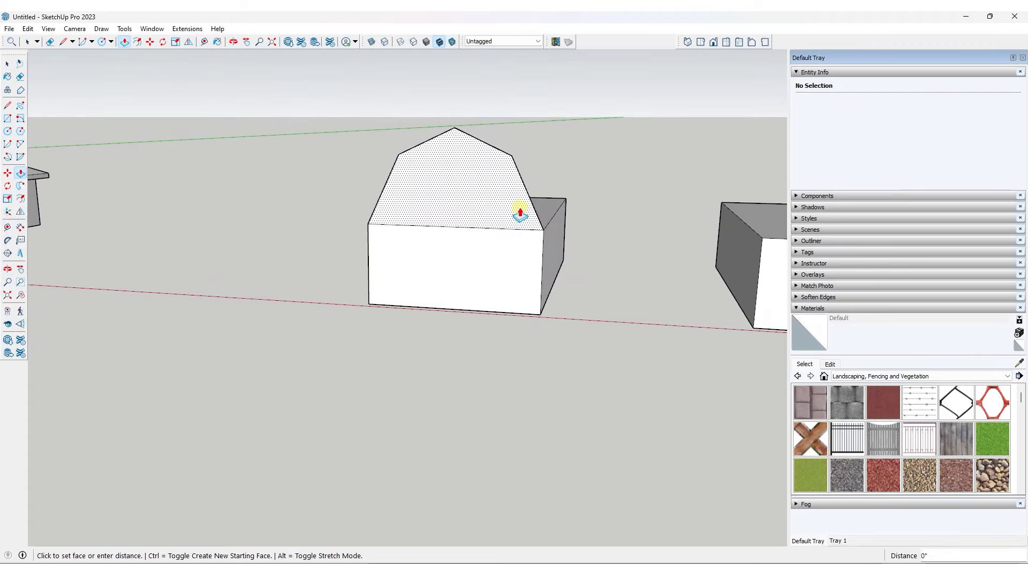
pyautogui.click(521, 211)
pyautogui.click(565, 204)
# - Offset the front gambrel face's outline outward by about 3 15/16"
pyautogui.scroll(2, 482, 195)
pyautogui.press('space')
pyautogui.click(482, 172)
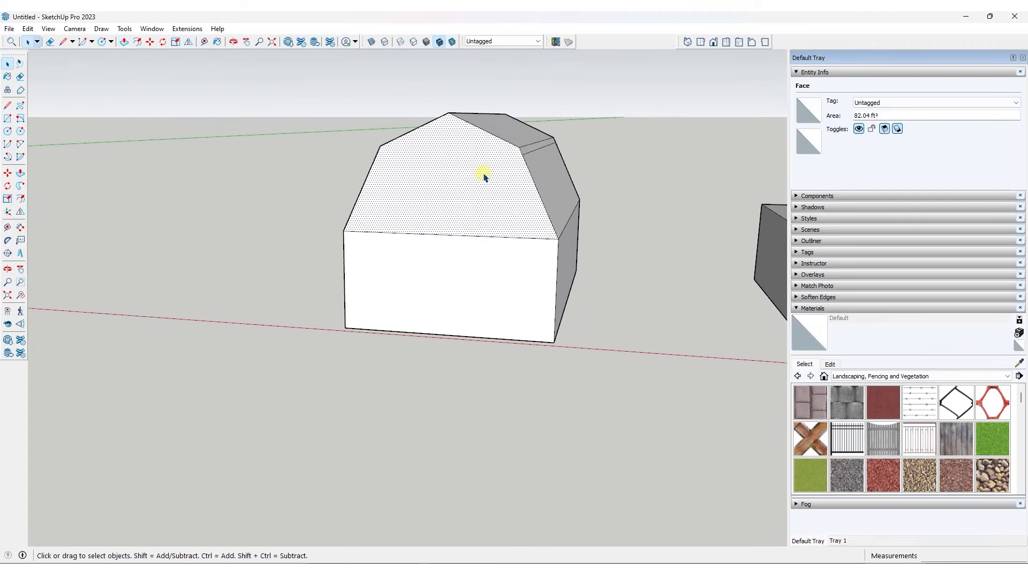
pyautogui.press('f')
pyautogui.click(532, 181)
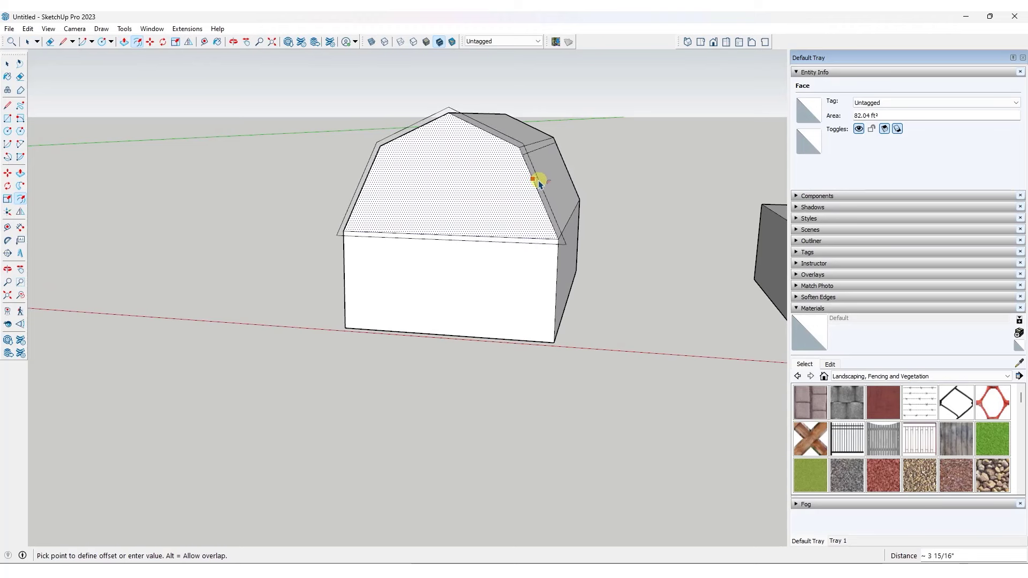
pyautogui.click(539, 183)
# - Draw short lines from both front top wall corners, continuing the roof slope down to the offset outline's lower edge
pyautogui.press('l')
pyautogui.scroll(3, 550, 249)
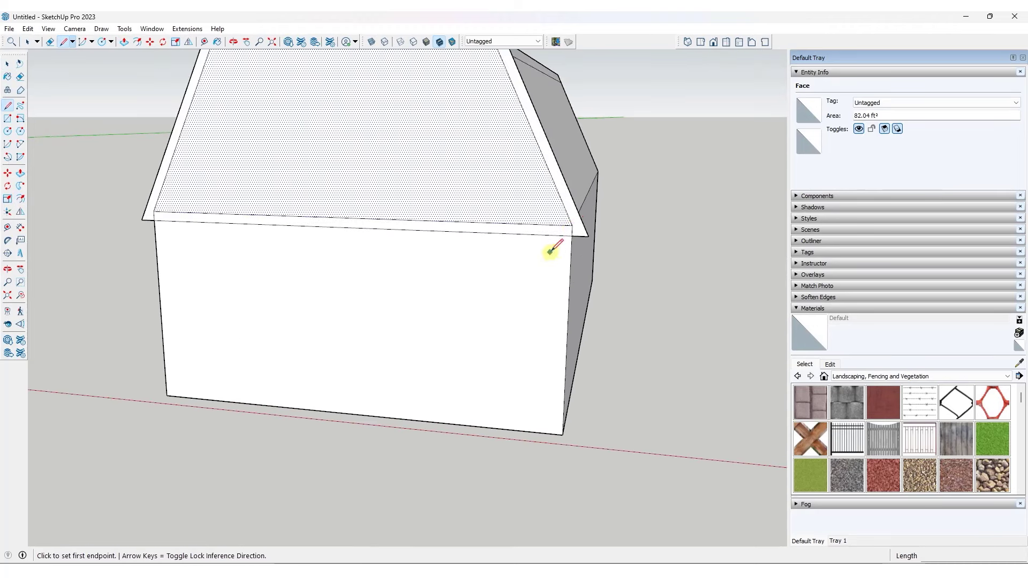
pyautogui.click(573, 225)
pyautogui.press('space')
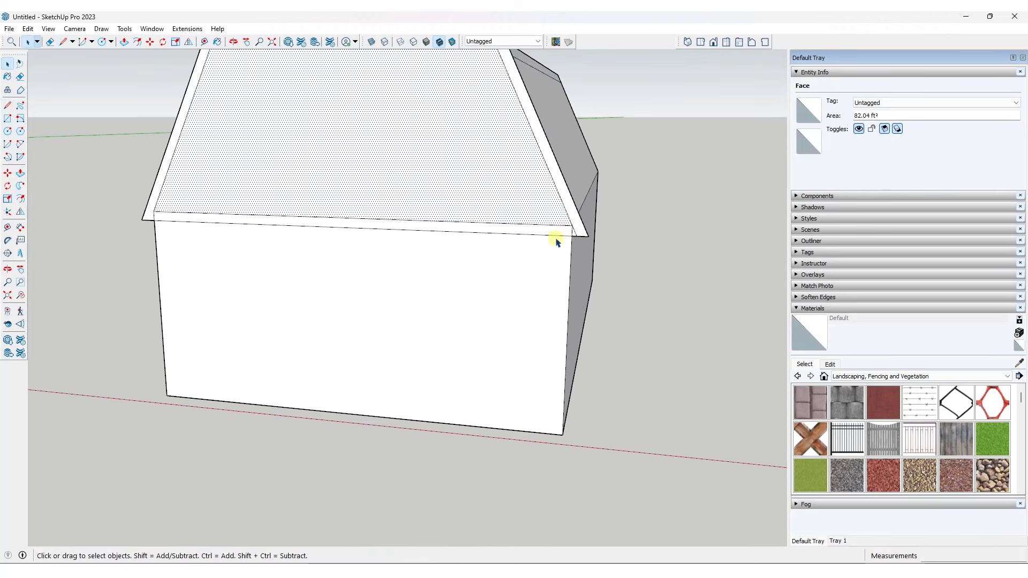
pyautogui.press('l')
pyautogui.scroll(-2, 556, 242)
pyautogui.scroll(2, 238, 203)
pyautogui.scroll(1, 207, 206)
pyautogui.click(209, 207)
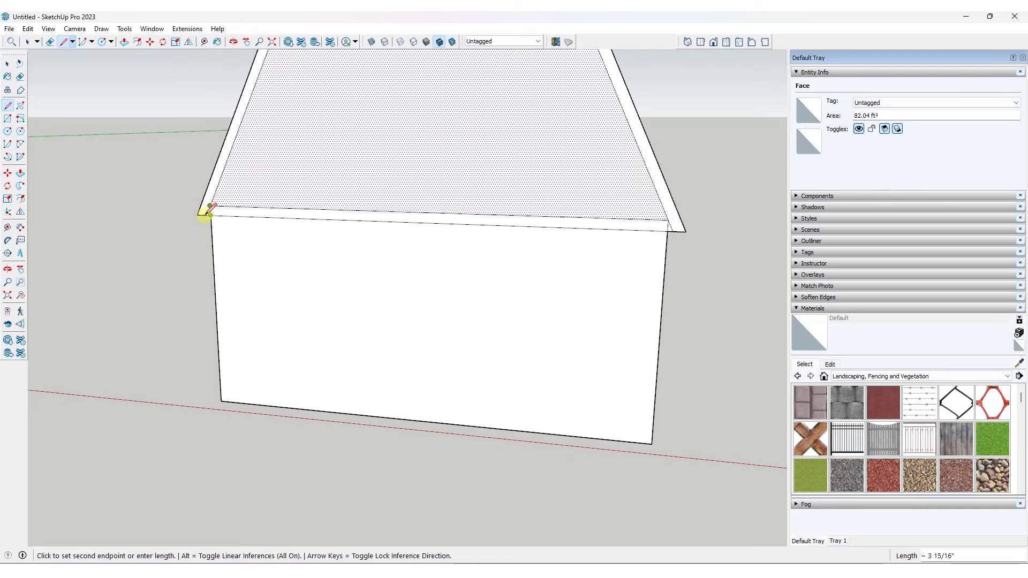
pyautogui.scroll(4, 207, 209)
# - Erase the surplus offset edges across the front wall and at both eaves, leaving only the roof band
pyautogui.press('e')
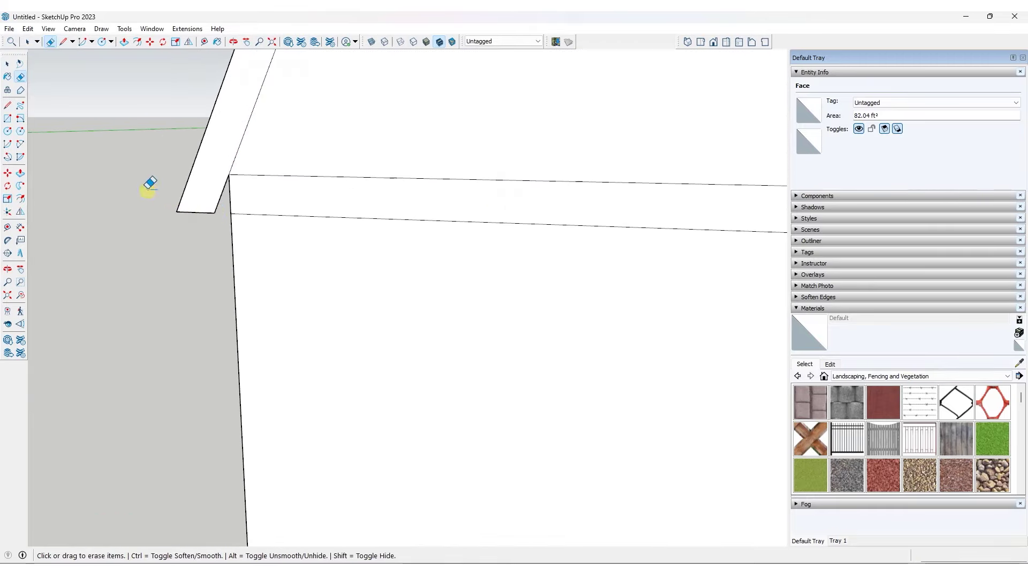
pyautogui.scroll(-5, 252, 176)
pyautogui.scroll(3, 264, 161)
pyautogui.scroll(2, 287, 163)
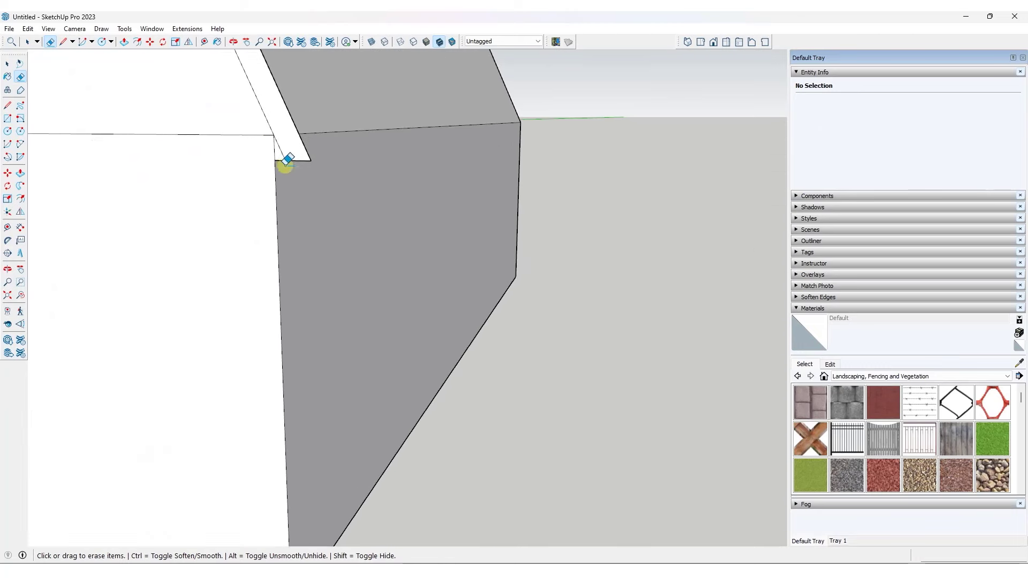
pyautogui.scroll(-4, 283, 158)
pyautogui.moveTo(300, 168); pyautogui.dragTo(321, 202, button='middle')
pyautogui.scroll(-1, 319, 201)
pyautogui.press('space')
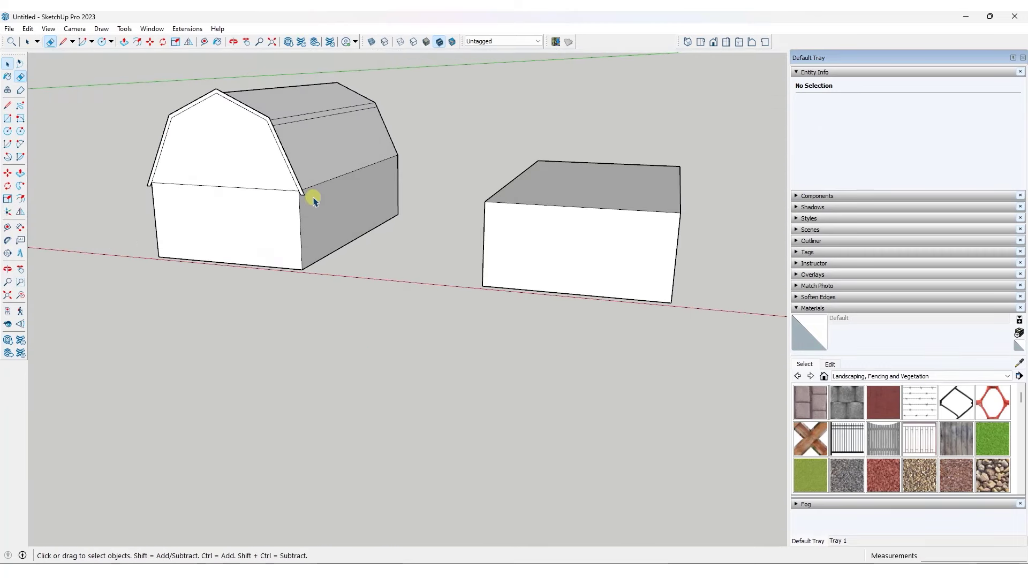
# - Pull the front roof band forward 1' 1 1/4" to form the front overhang
pyautogui.press('p')
pyautogui.click(285, 166)
pyautogui.click(281, 167)
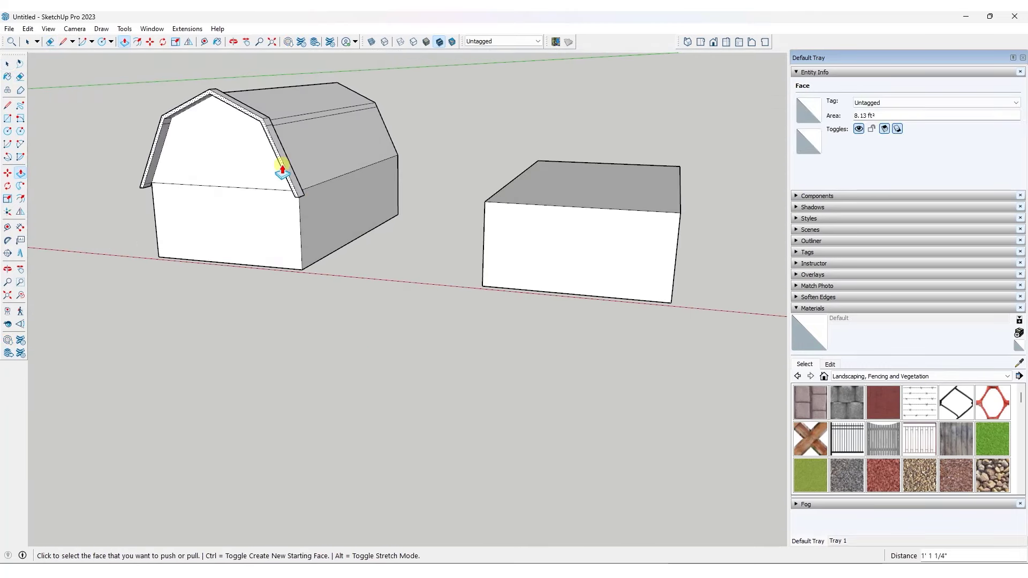
# - Extend the roof band's back face 27' 2" along the roof to overhang the rear wall
pyautogui.moveTo(280, 167); pyautogui.dragTo(365, 186, button='middle')
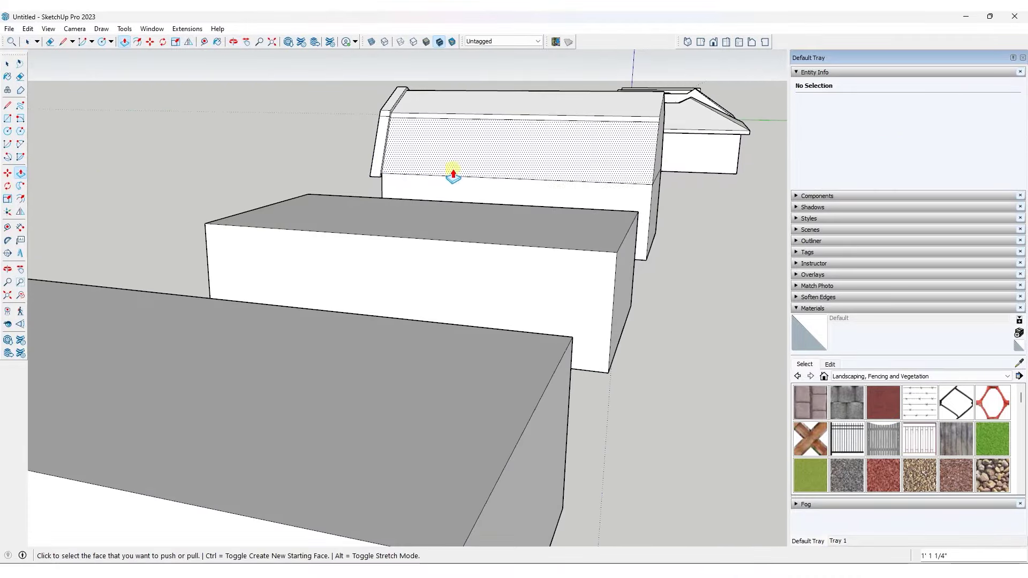
pyautogui.moveTo(452, 165); pyautogui.dragTo(346, 167, button='middle')
pyautogui.click(363, 162)
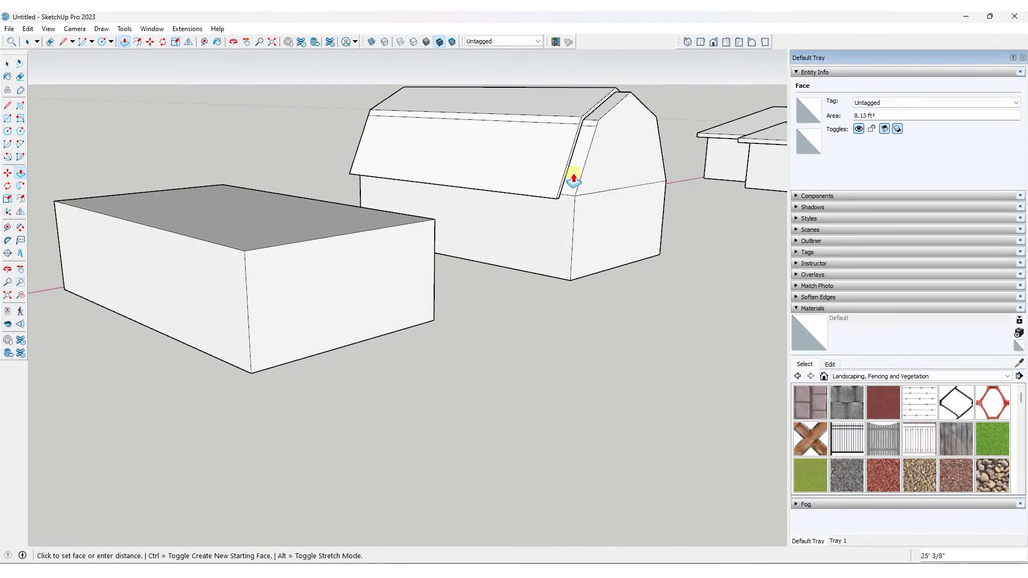
pyautogui.click(582, 197)
# - Draw a 4-segment half-circle arc with a 7' 5 7/16" bulge upward between the next plain box's front top corners
pyautogui.moveTo(229, 178); pyautogui.dragTo(633, 227, button='middle')
pyautogui.scroll(3, 699, 202)
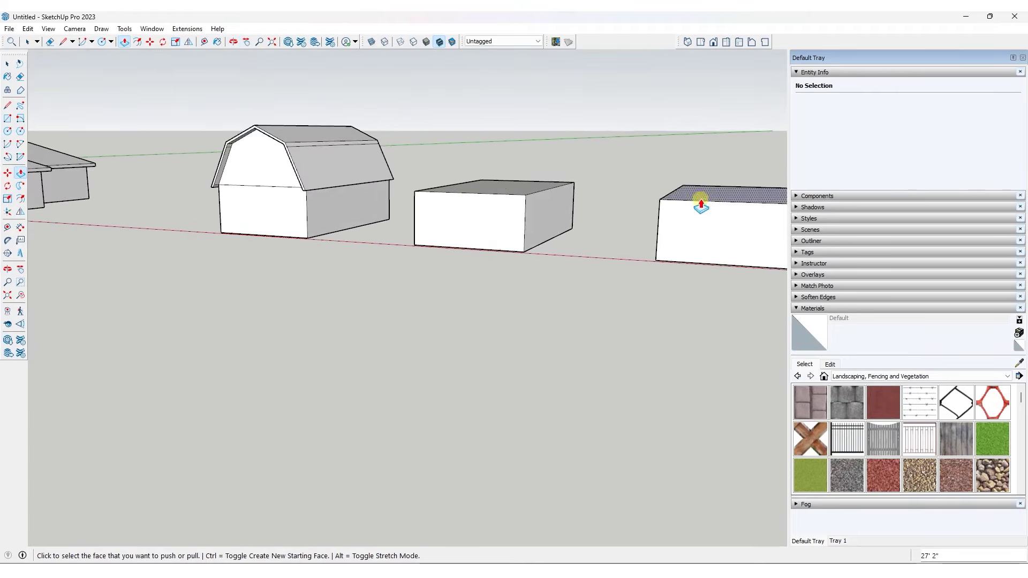
pyautogui.scroll(3, 533, 202)
pyautogui.moveTo(532, 202); pyautogui.dragTo(557, 223, button='middle')
pyautogui.press('space')
pyautogui.click(558, 223)
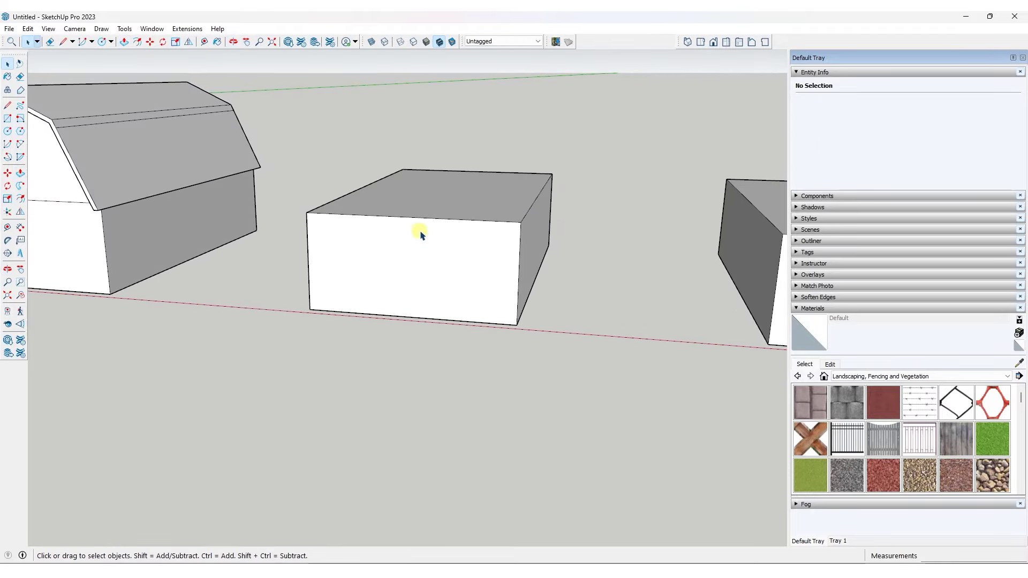
pyautogui.press('a')
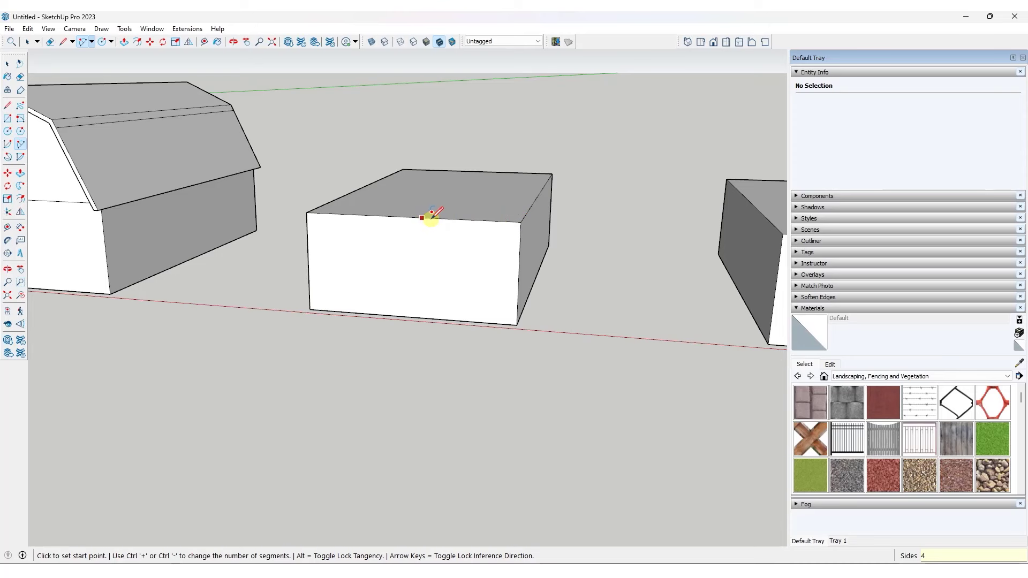
pyautogui.click(306, 212)
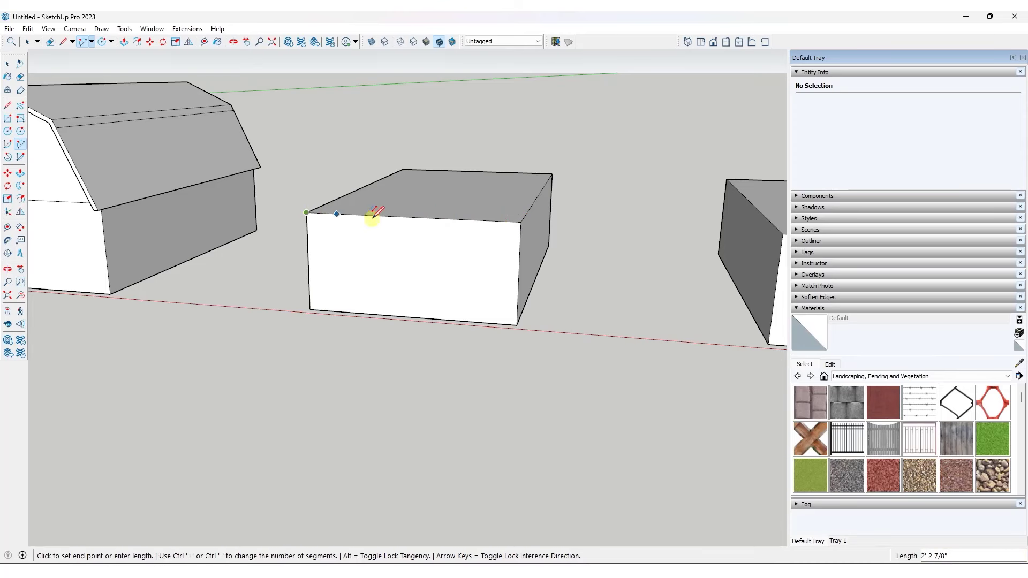
pyautogui.click(520, 222)
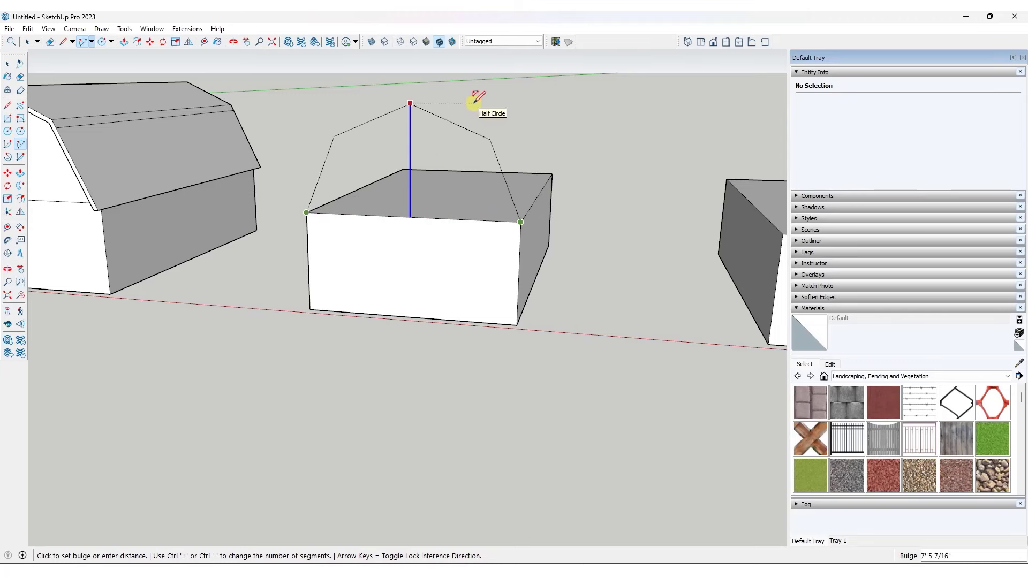
pyautogui.click(474, 103)
# - Set the arc's segments to 12, and return them to 4
pyautogui.moveTo(450, 180); pyautogui.dragTo(359, 178, button='middle')
pyautogui.press('space')
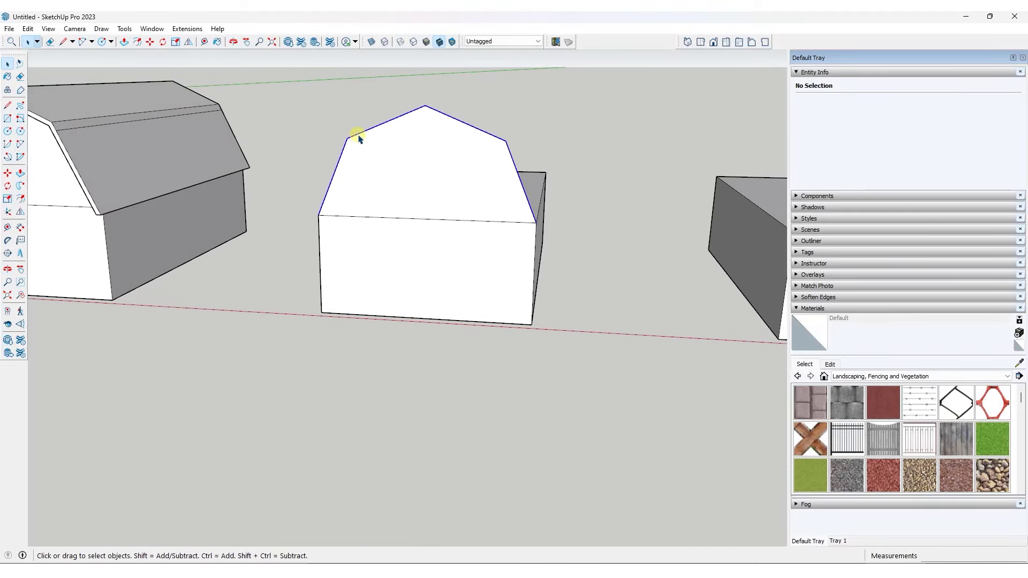
pyautogui.click(359, 138)
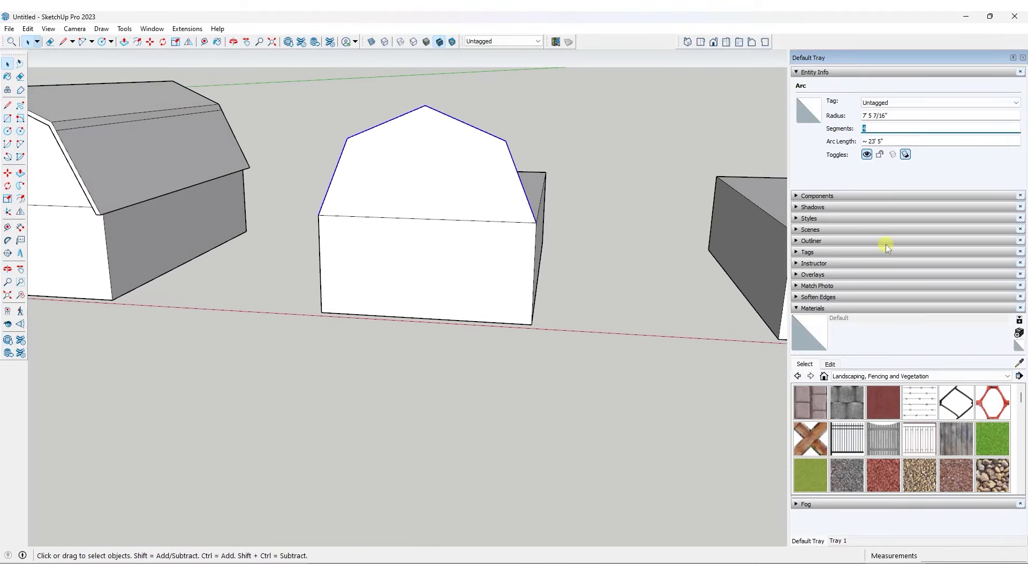
pyautogui.write('12')
pyautogui.press('Return')
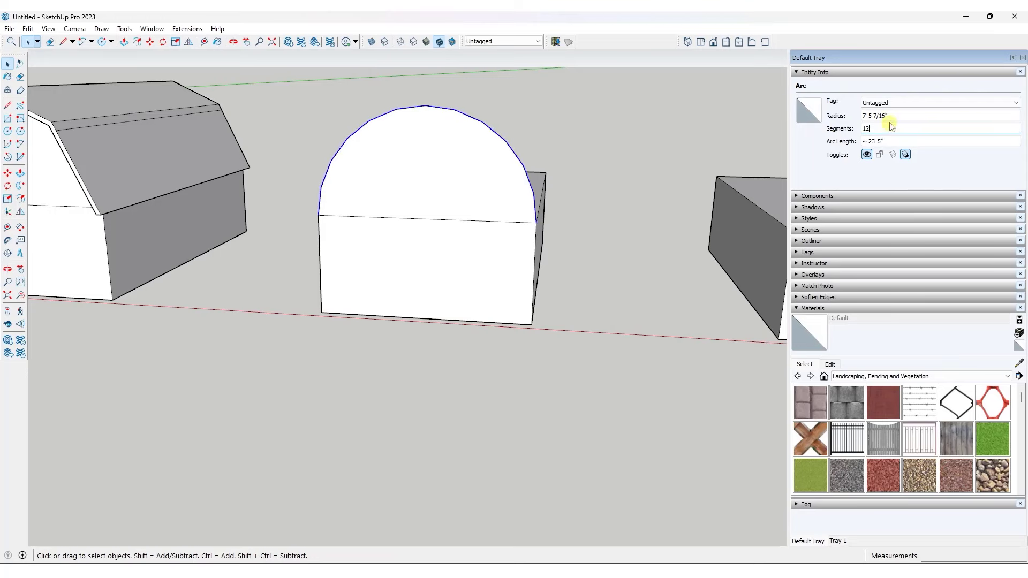
pyautogui.write('4')
pyautogui.press('Return')
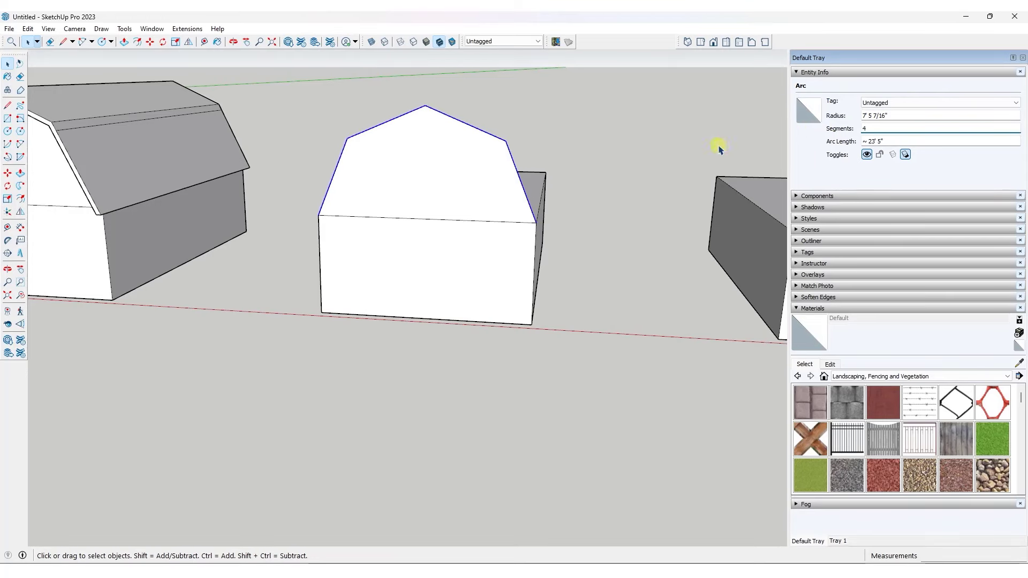
pyautogui.moveTo(473, 162); pyautogui.dragTo(437, 150, button='middle')
pyautogui.press('f')
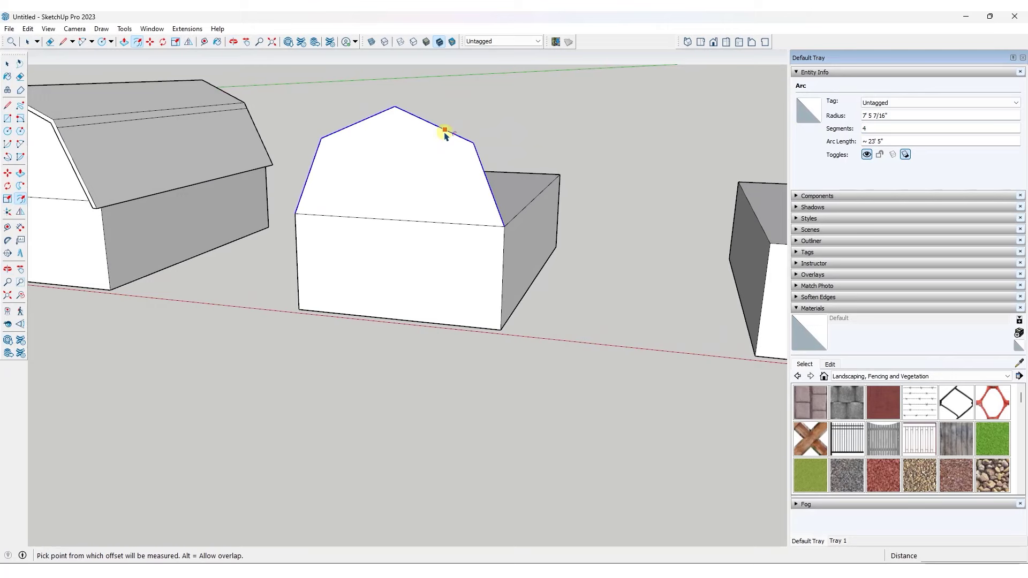
pyautogui.click(446, 132)
pyautogui.press('space')
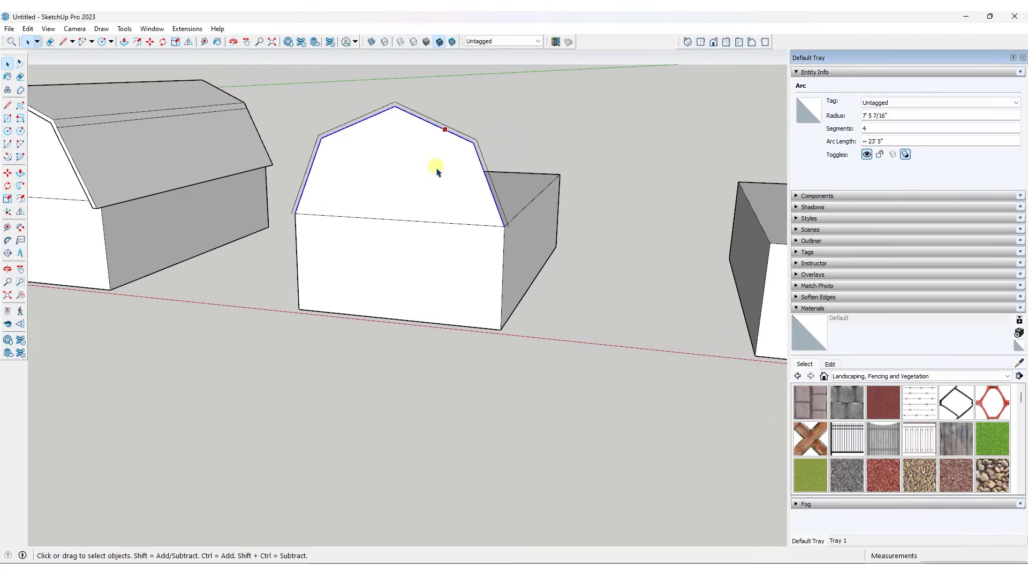
# - Extrude the arc's gambrel face back to the box's rear corner with Push/Pull
pyautogui.click(434, 194)
pyautogui.moveTo(433, 194); pyautogui.dragTo(450, 208, button='middle')
pyautogui.press('p')
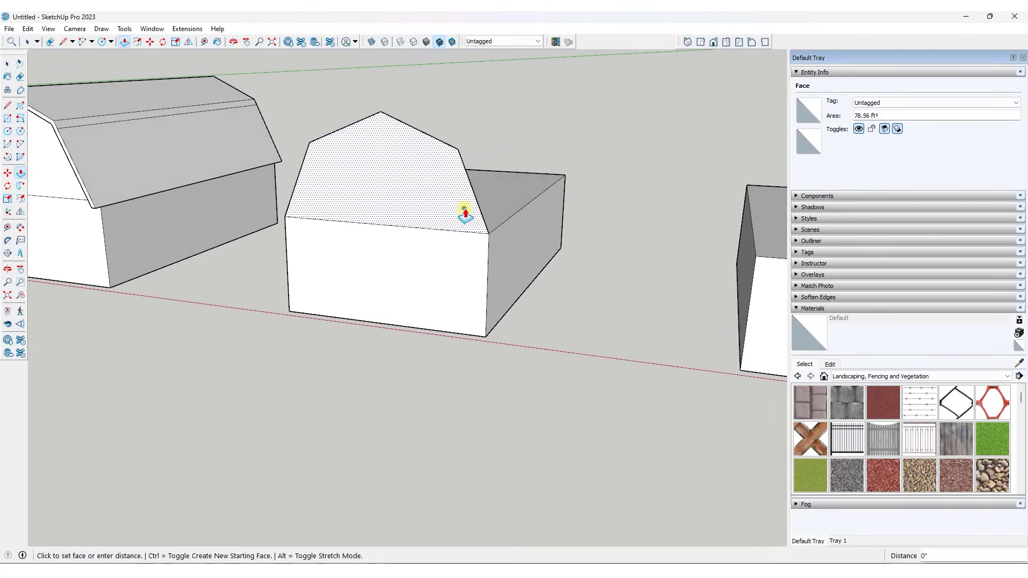
pyautogui.click(461, 209)
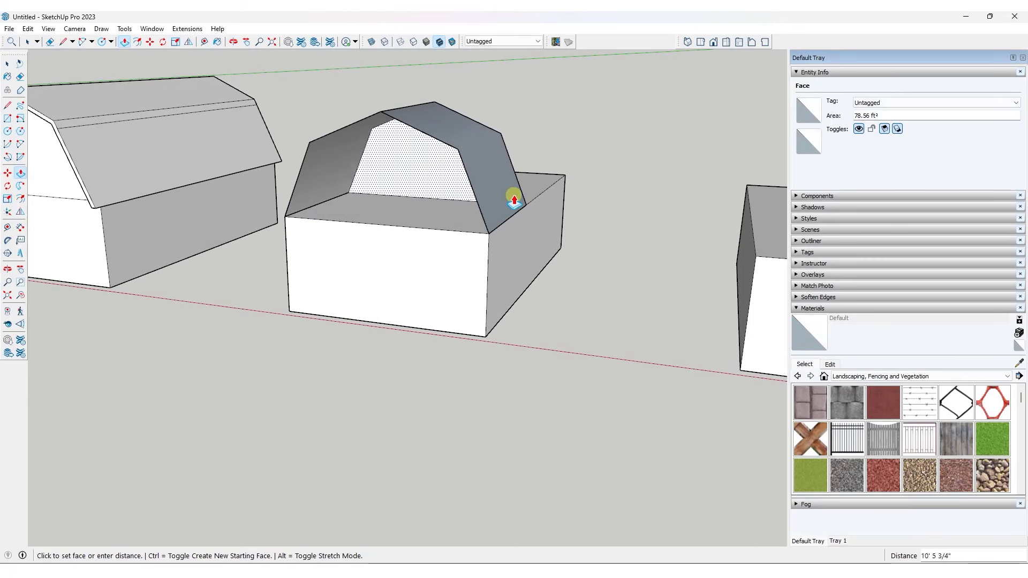
pyautogui.click(514, 200)
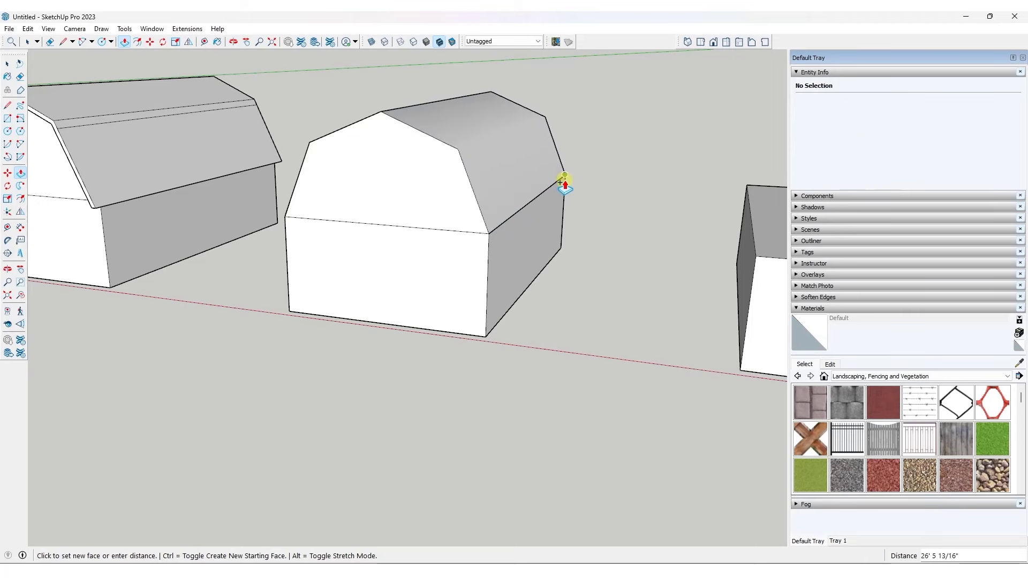
# - Offset the front gambrel face of the arc-based building outward by about 3 7/16"
pyautogui.moveTo(565, 182); pyautogui.dragTo(499, 196, button='middle')
pyautogui.press('space')
pyautogui.click(427, 179)
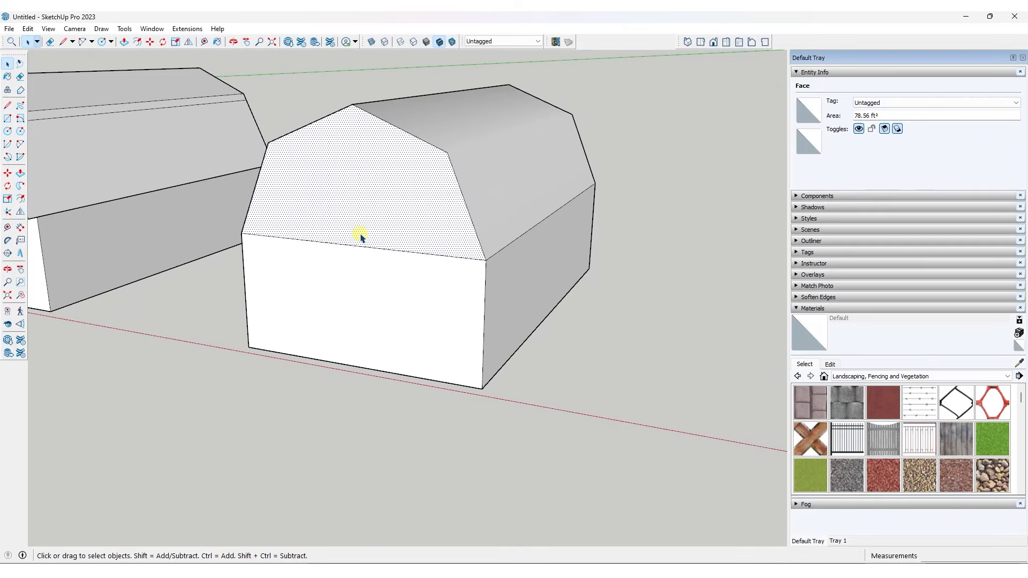
pyautogui.scroll(-2, 361, 237)
pyautogui.scroll(2, 355, 211)
pyautogui.press('f')
pyautogui.click(412, 165)
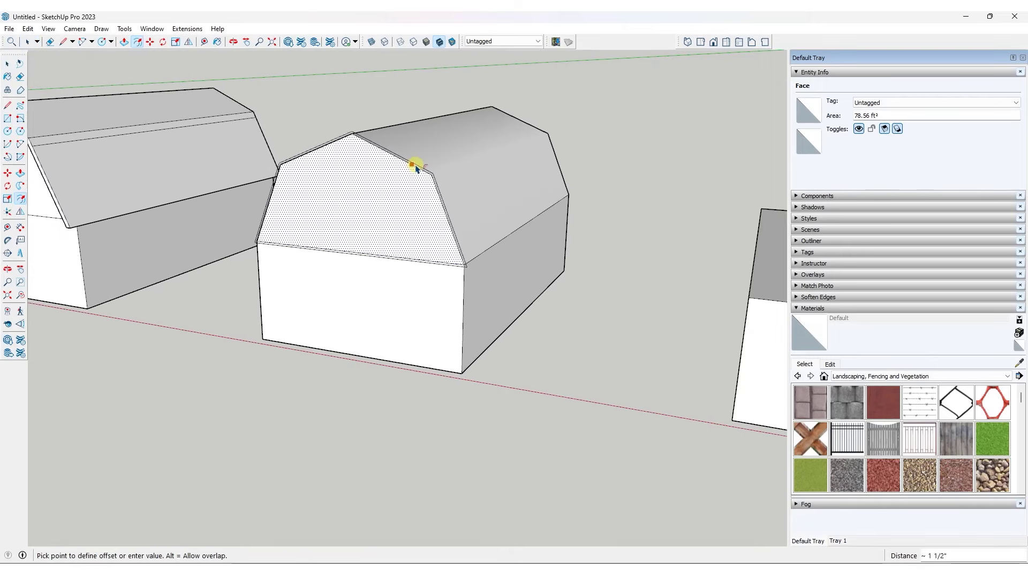
pyautogui.click(420, 167)
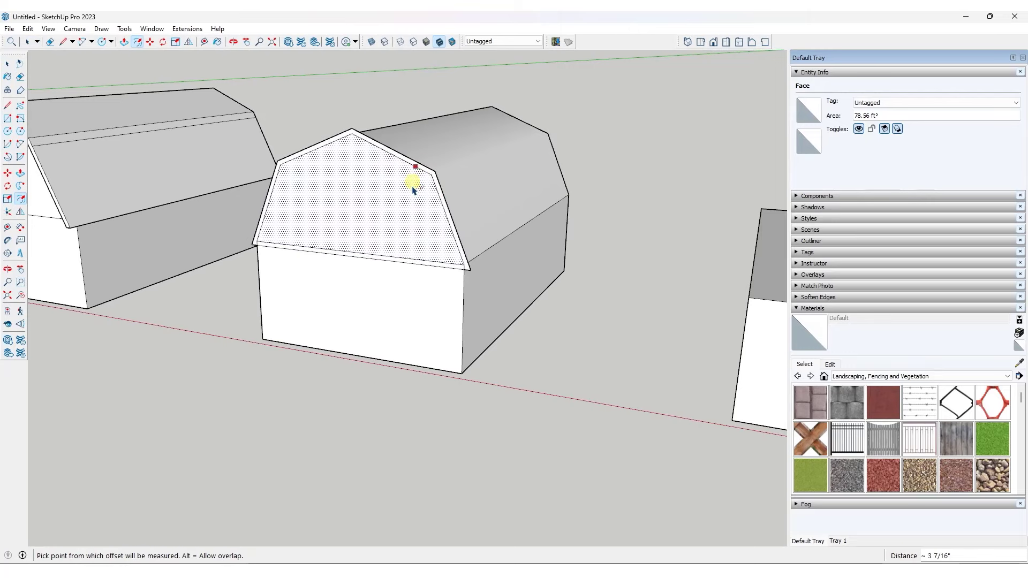
pyautogui.press('space')
# - Try to extrude the offset roof band 26' 5 13/16" back to the box's rear corner with Push/Pull
pyautogui.scroll(2, 418, 262)
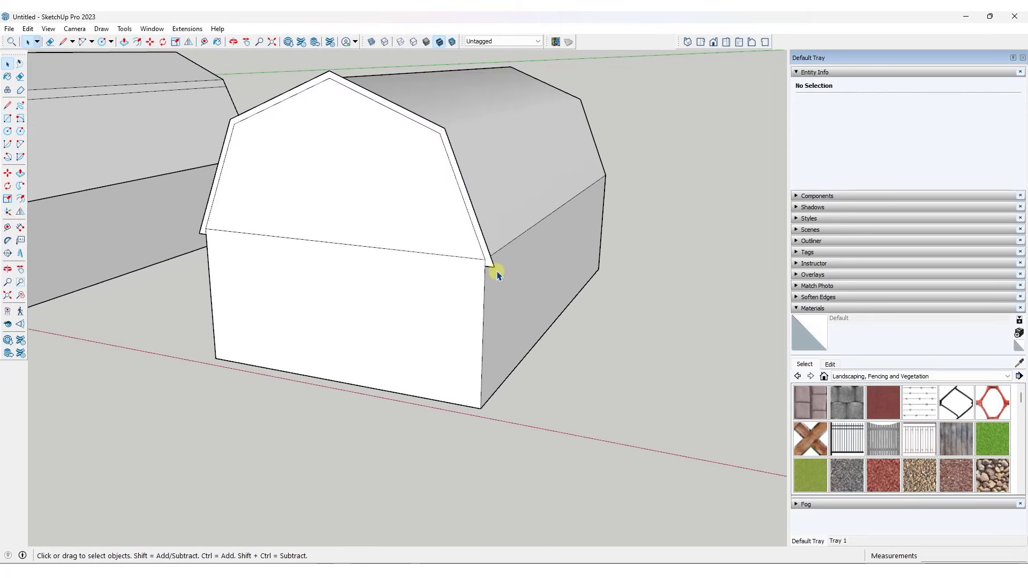
pyautogui.press('p')
pyautogui.click(487, 258)
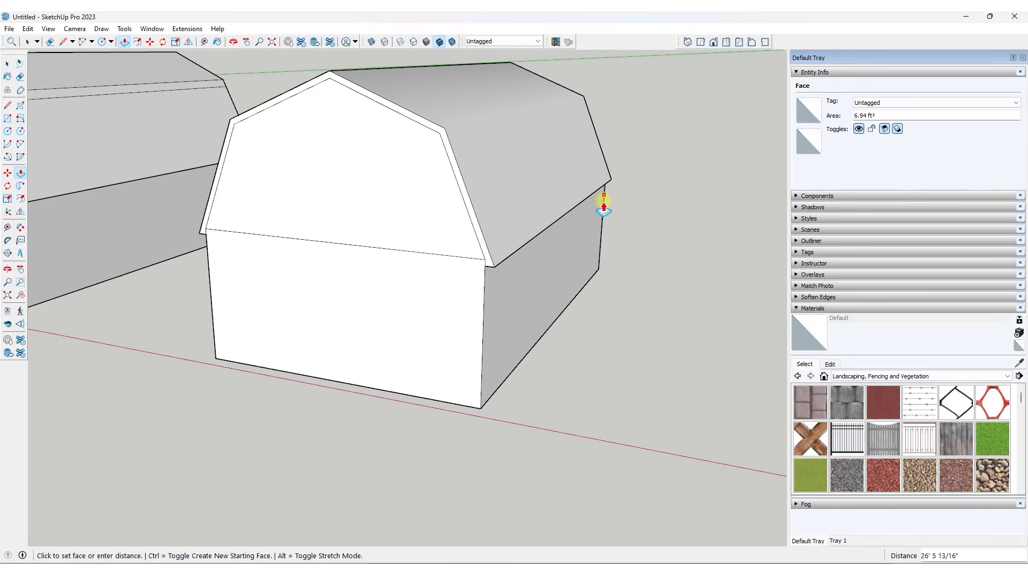
pyautogui.click(600, 199)
pyautogui.press('space')
pyautogui.moveTo(502, 119); pyautogui.dragTo(490, 128, button='middle')
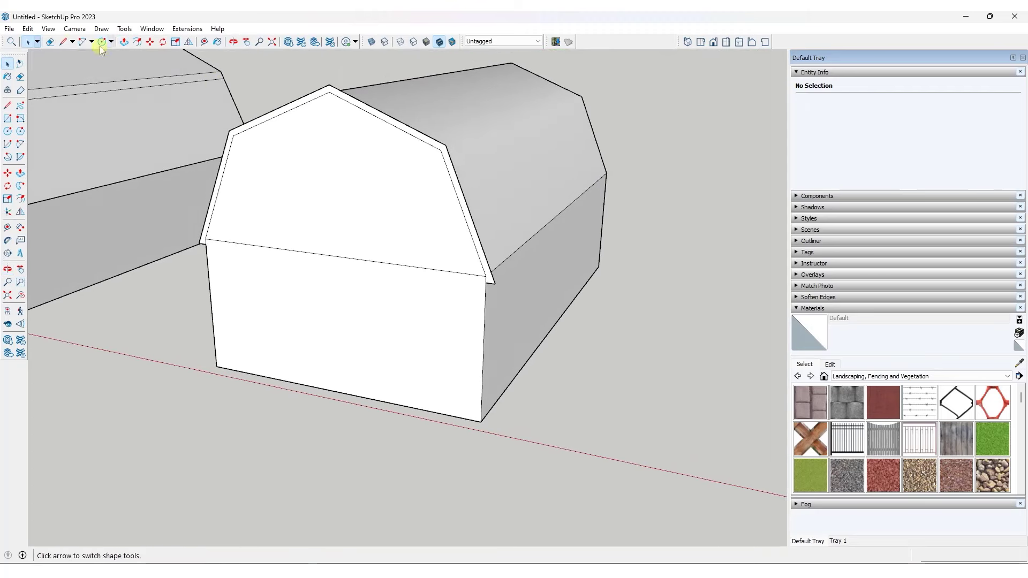
# - Show hidden geometry, and turn off Soft and Smooth for the fold edge running along the gambrel roof's side
pyautogui.click(75, 28)
pyautogui.moveTo(49, 28)
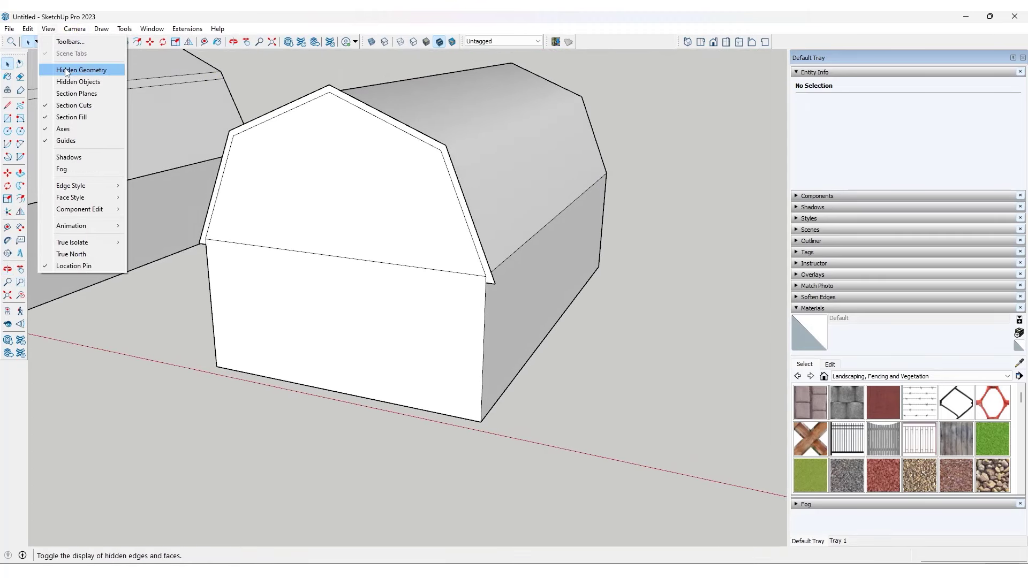
pyautogui.click(81, 69)
pyautogui.click(491, 134)
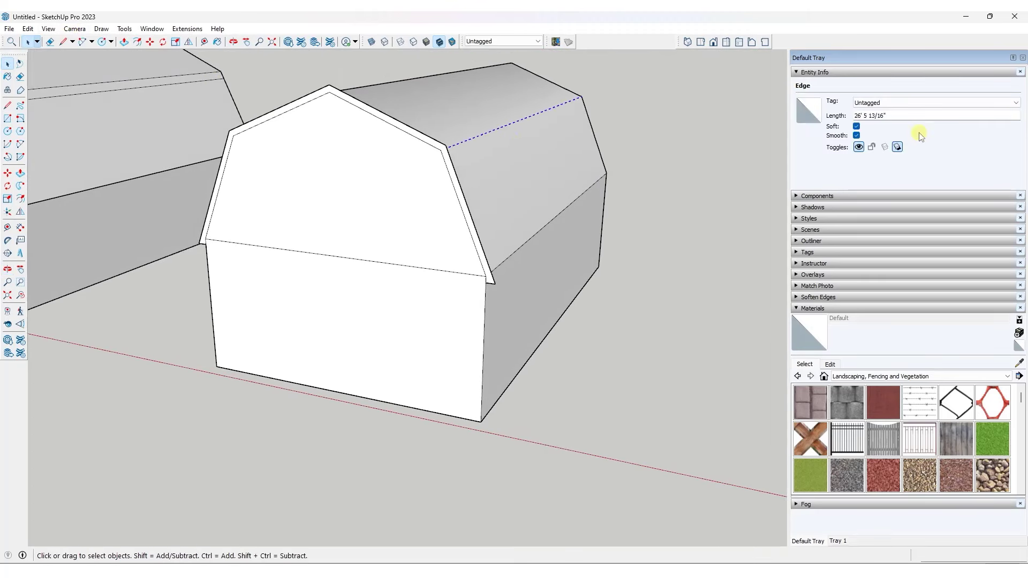
pyautogui.click(856, 135)
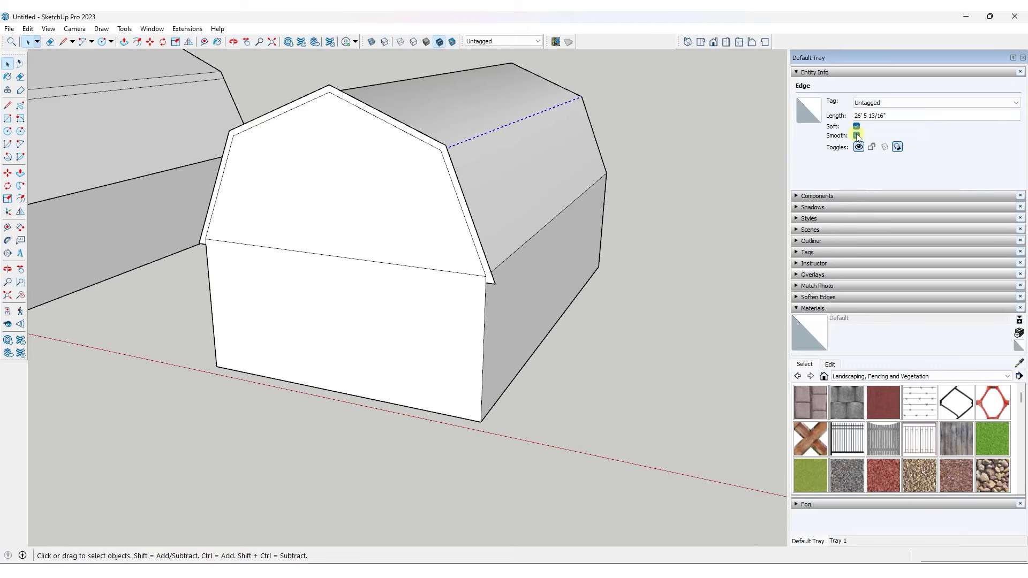
pyautogui.click(857, 136)
pyautogui.click(857, 136)
pyautogui.click(857, 136)
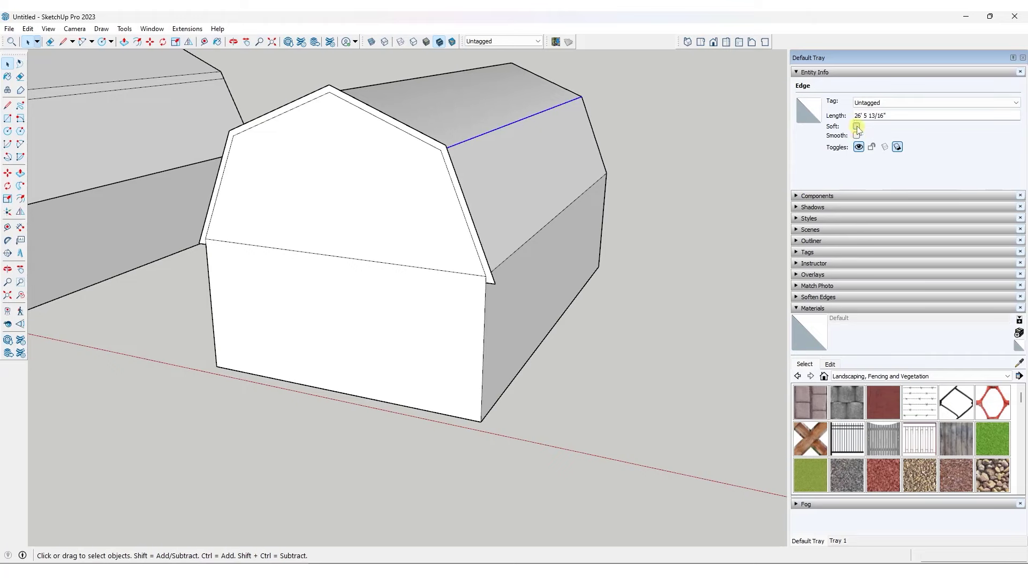
# - Explode the roof band's outer four-segment curve into separate edges
pyautogui.moveTo(681, 140); pyautogui.dragTo(412, 184, button='middle')
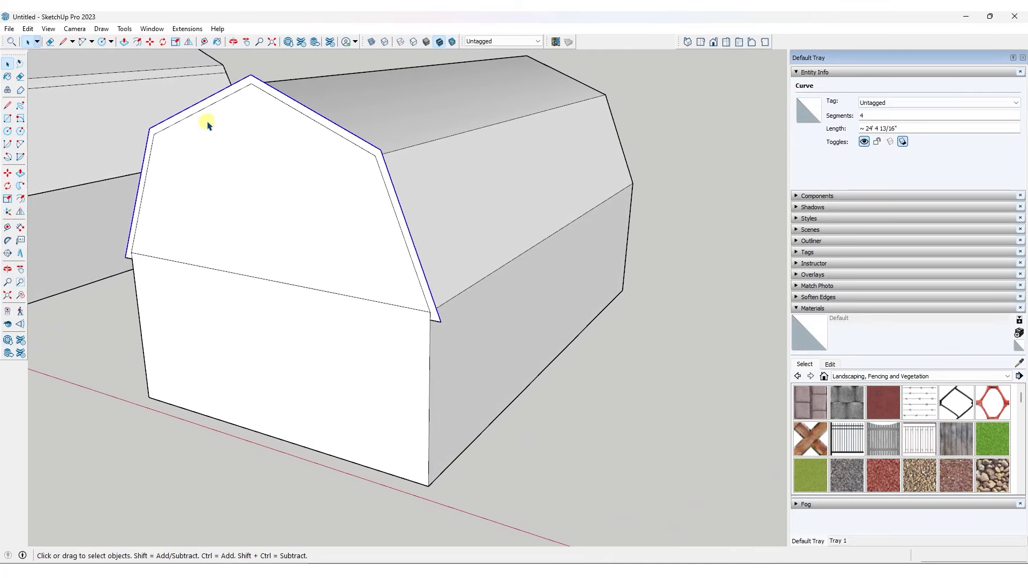
pyautogui.rightClick(403, 213)
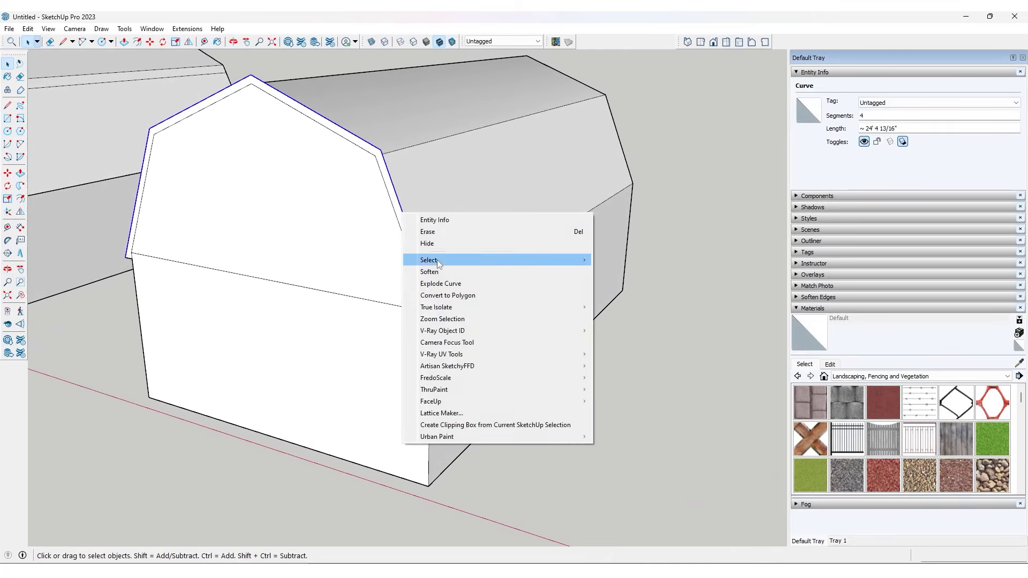
pyautogui.click(389, 223)
# - Extrude the roof band 26' 5 13/16" back to the box's rear corner, and extend both ends to overhang the front and rear walls
pyautogui.press('p')
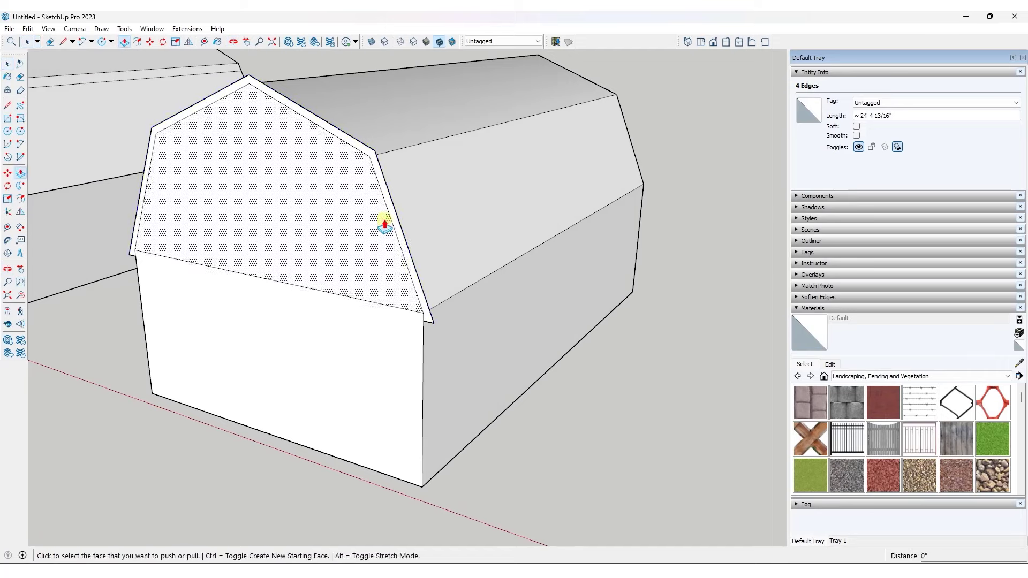
pyautogui.click(391, 223)
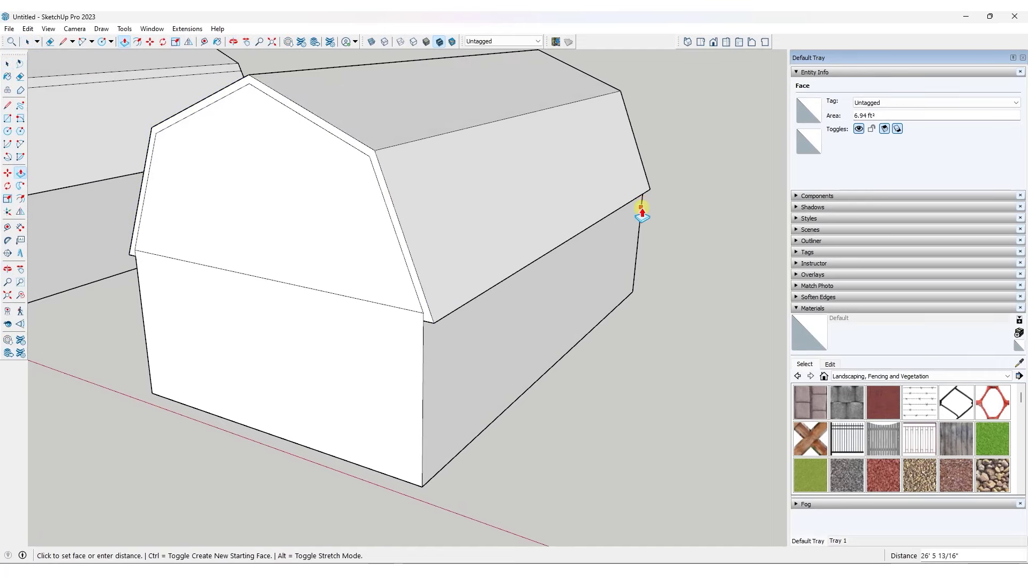
pyautogui.click(404, 257)
pyautogui.click(405, 257)
pyautogui.moveTo(399, 259); pyautogui.dragTo(528, 199, button='middle')
pyautogui.click(407, 205)
pyautogui.click(408, 205)
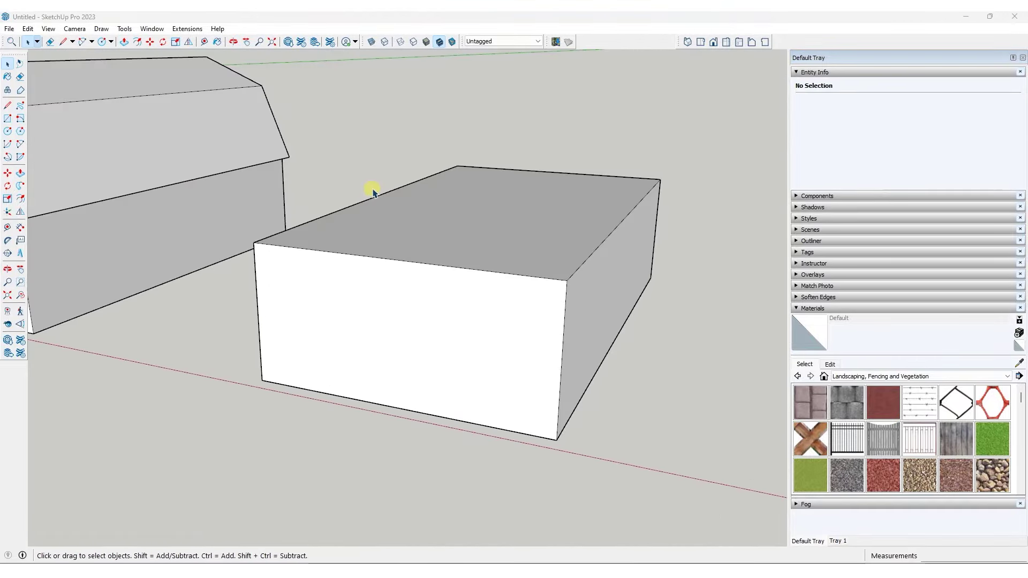
# - On the next plain box, draw a line about 1' long outward from the front top corner along the red axis
pyautogui.moveTo(367, 188); pyautogui.dragTo(428, 201, button='middle')
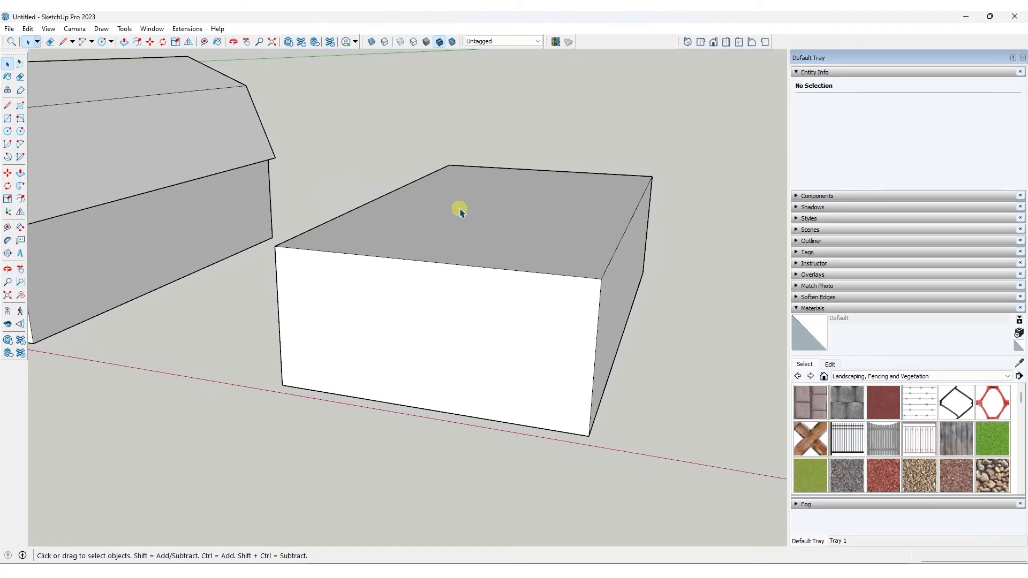
pyautogui.press('l')
pyautogui.click(601, 278)
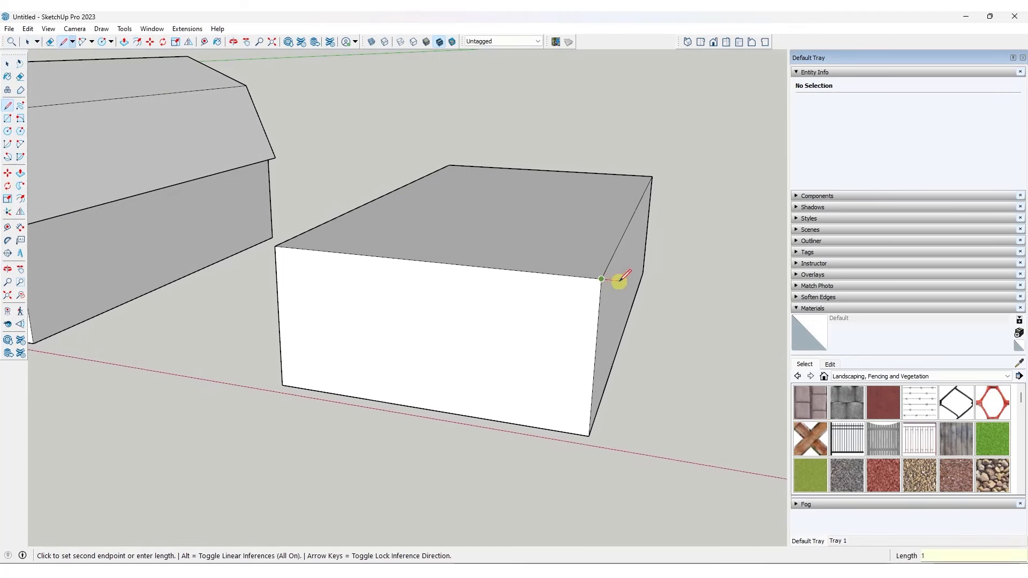
pyautogui.press('Return')
pyautogui.press('space')
# - Draw a triangular roof profile from the front top edge's midpoint, vertically up and down to the overhang line's end, sloping about 9' 11 11/16"
pyautogui.press('l')
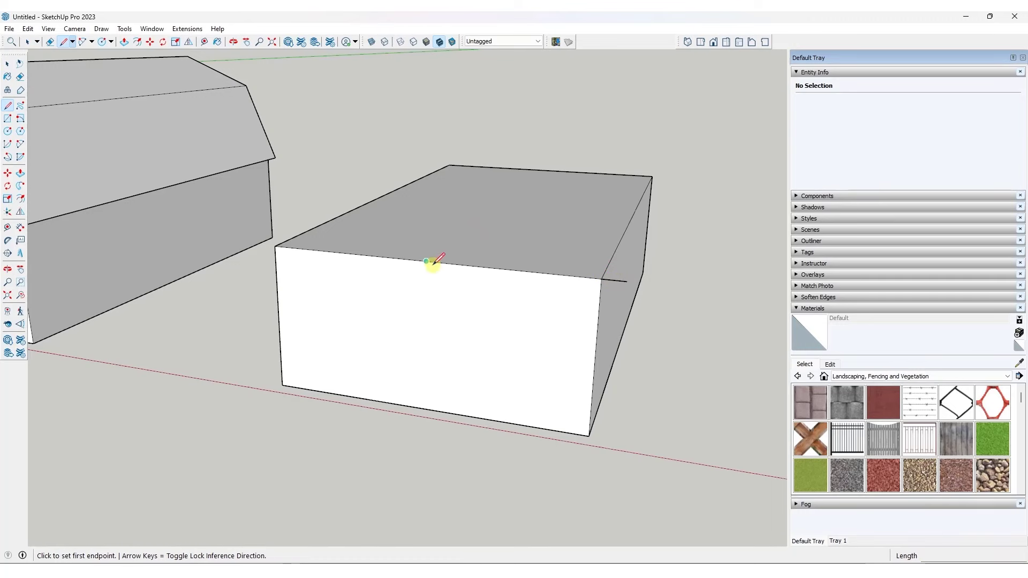
pyautogui.click(426, 261)
pyautogui.scroll(-2, 426, 260)
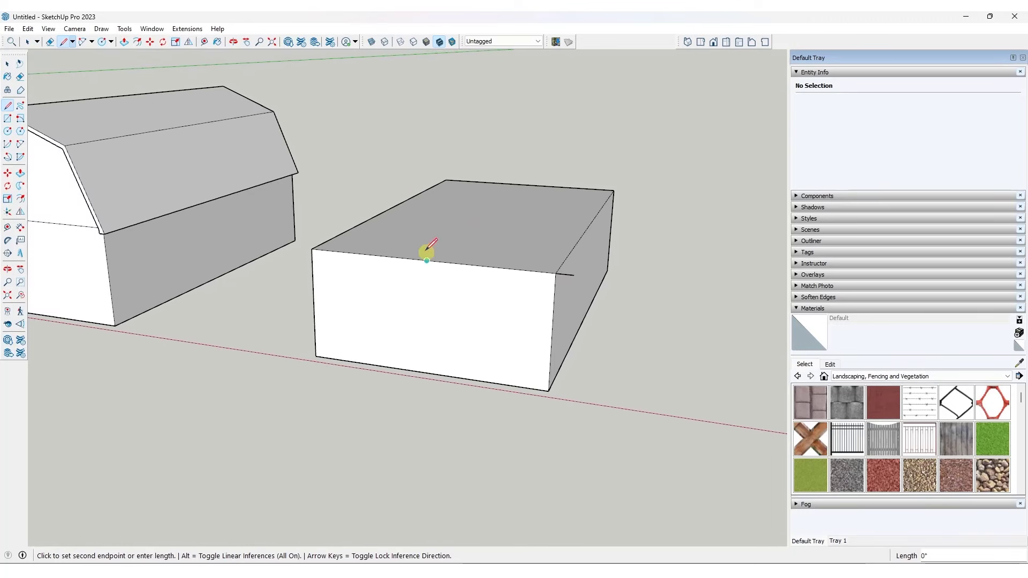
pyautogui.click(427, 170)
pyautogui.click(571, 274)
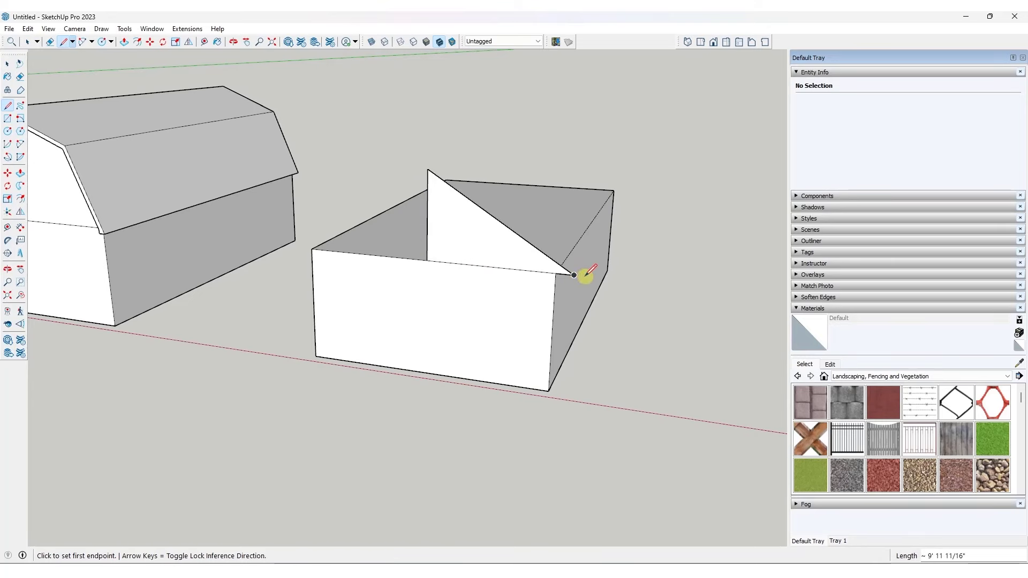
# - Sweep the triangular profile around the box's top face with Follow Me to form an overhanging hip roof
pyautogui.moveTo(519, 200); pyautogui.dragTo(538, 239, button='middle')
pyautogui.press('space')
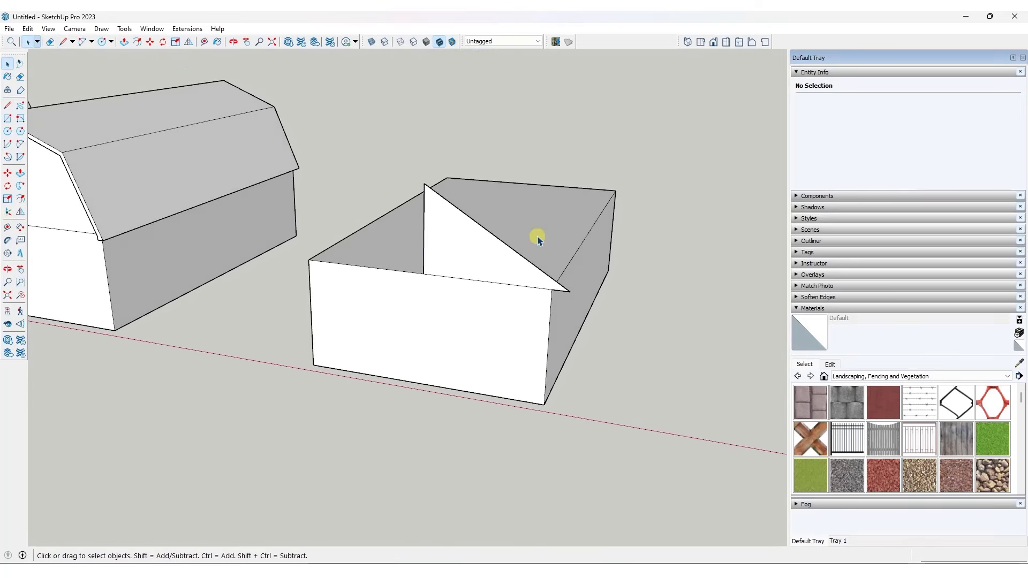
pyautogui.click(505, 202)
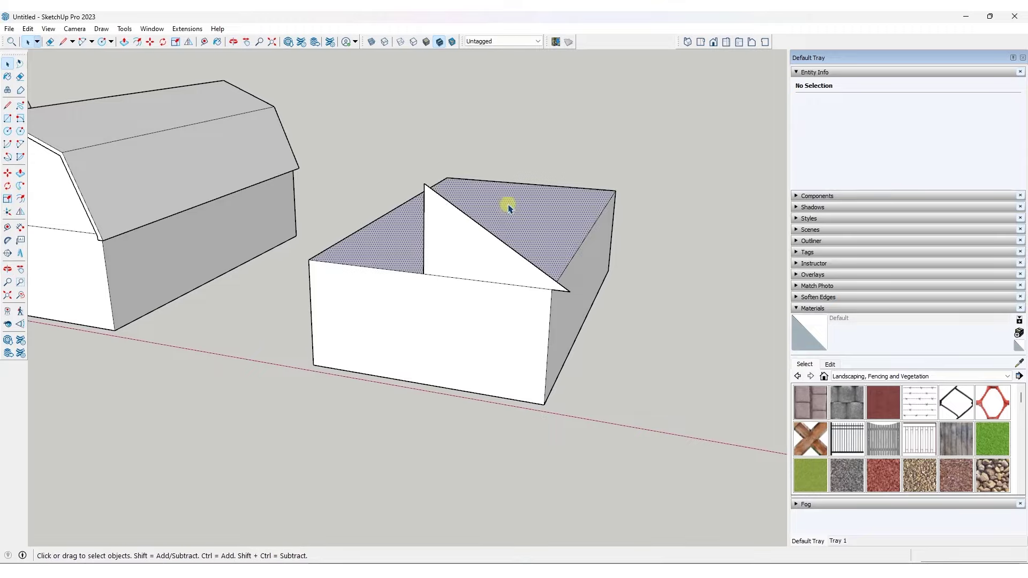
pyautogui.click(20, 189)
pyautogui.click(454, 266)
pyautogui.press('o')
pyautogui.moveTo(560, 257); pyautogui.dragTo(495, 246)
pyautogui.press('Escape')
pyautogui.moveTo(495, 246); pyautogui.dragTo(467, 245, button='middle')
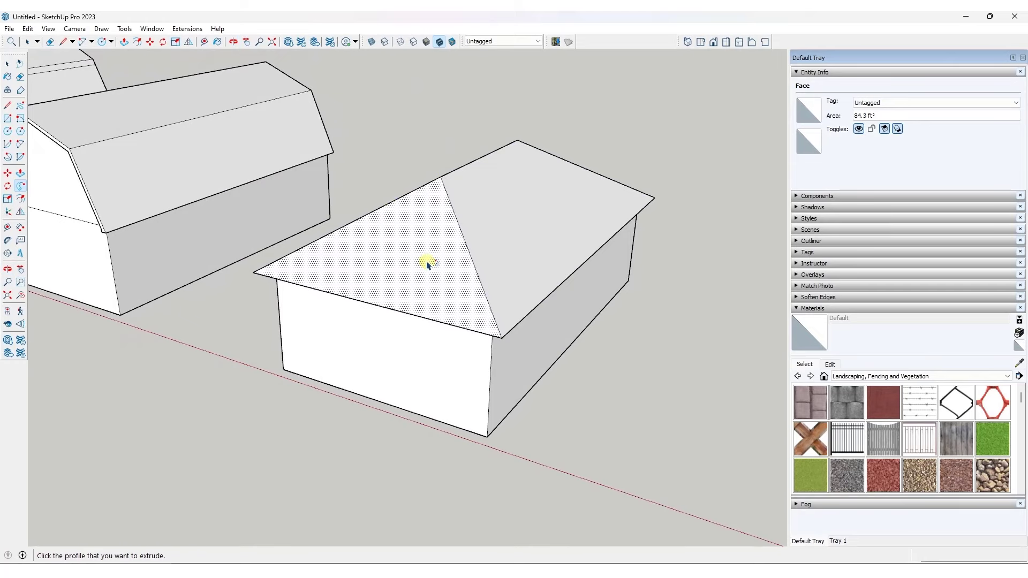
# - Draw a horizontal line across the front hip face from the midpoint of one hip edge to the other
pyautogui.moveTo(497, 271); pyautogui.dragTo(416, 276, button='middle')
pyautogui.press('l')
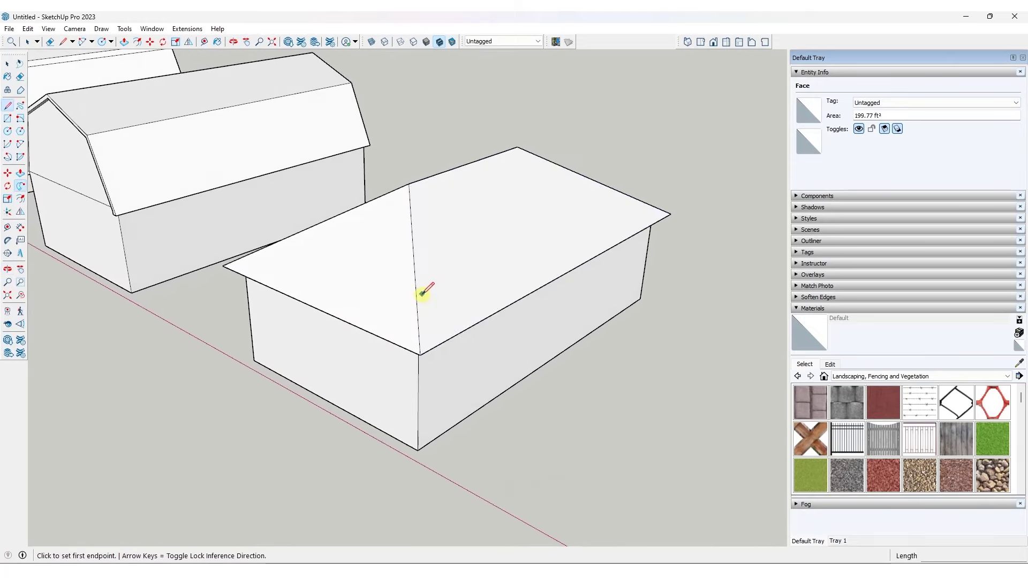
pyautogui.click(415, 271)
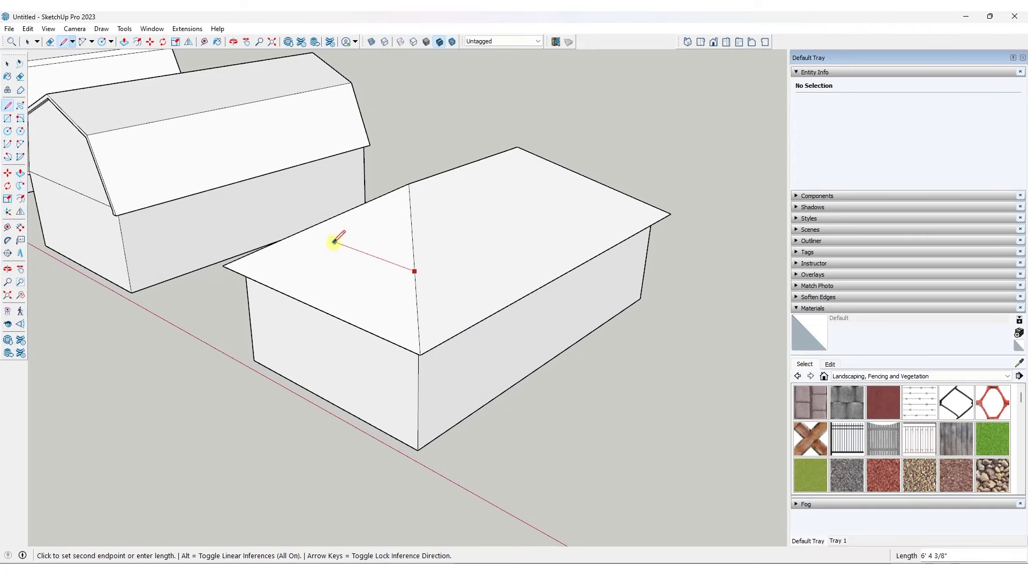
pyautogui.click(304, 231)
pyautogui.moveTo(305, 229); pyautogui.dragTo(427, 207, button='middle')
pyautogui.press('space')
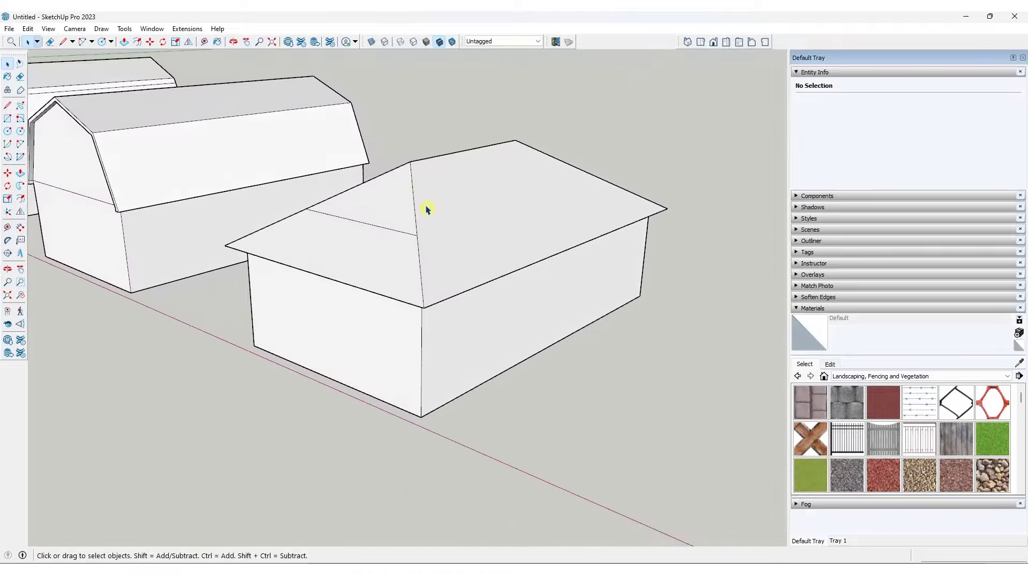
# - Move the ridge's front endpoint forward along the green axis until it lines up above the horizontal line, forming a small vertical gable
pyautogui.scroll(1, 390, 193)
pyautogui.scroll(1, 388, 195)
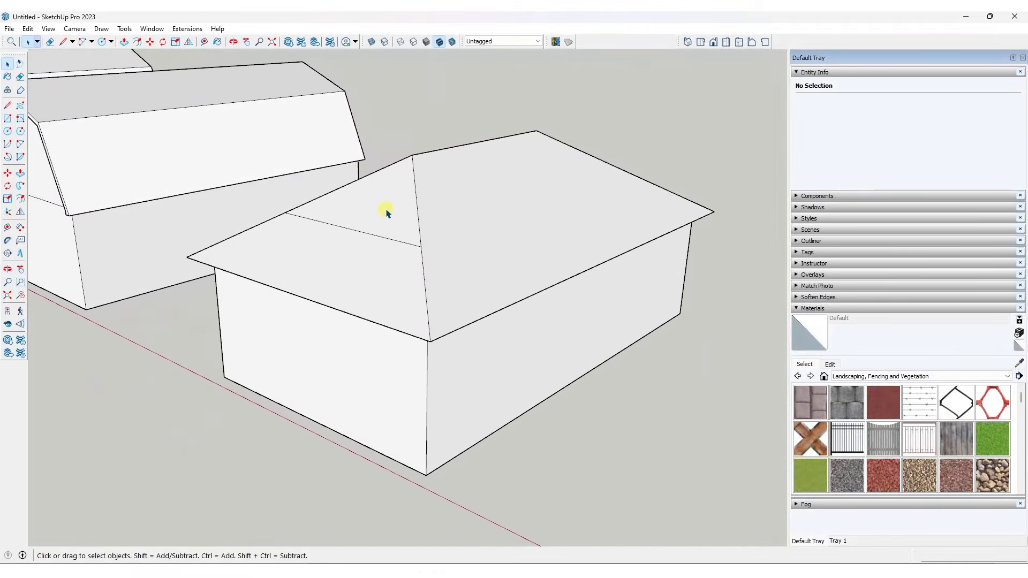
pyautogui.moveTo(423, 244)
pyautogui.mouseDown(button='middle')
pyautogui.moveTo(519, 202)
pyautogui.moveTo(567, 151)
pyautogui.moveTo(557, 146)
pyautogui.moveTo(443, 252)
pyautogui.moveTo(422, 251)
pyautogui.mouseUp(button='middle')
pyautogui.click(403, 189)
pyautogui.moveTo(403, 188); pyautogui.dragTo(384, 211, button='middle')
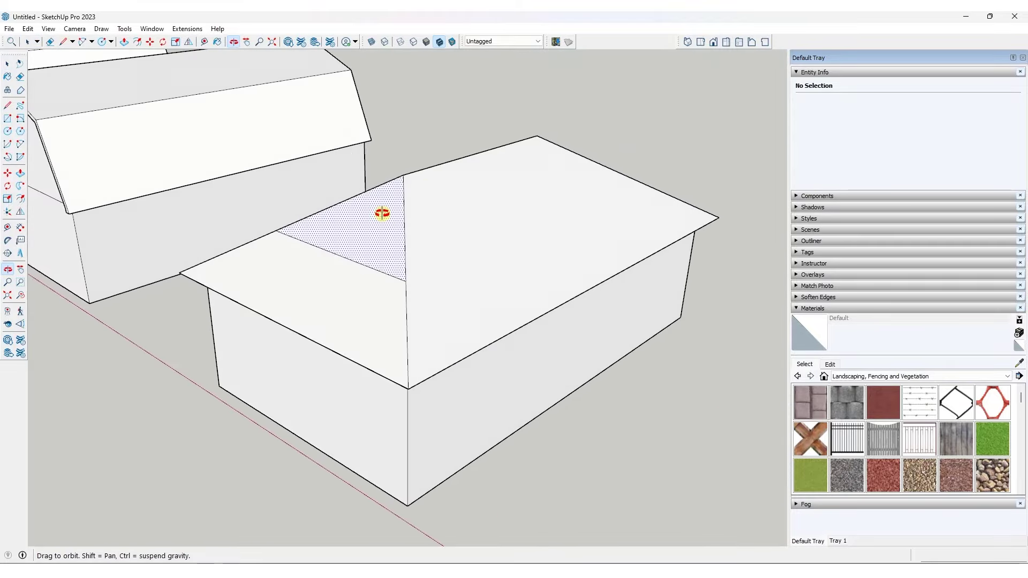
pyautogui.press('m')
pyautogui.click(402, 172)
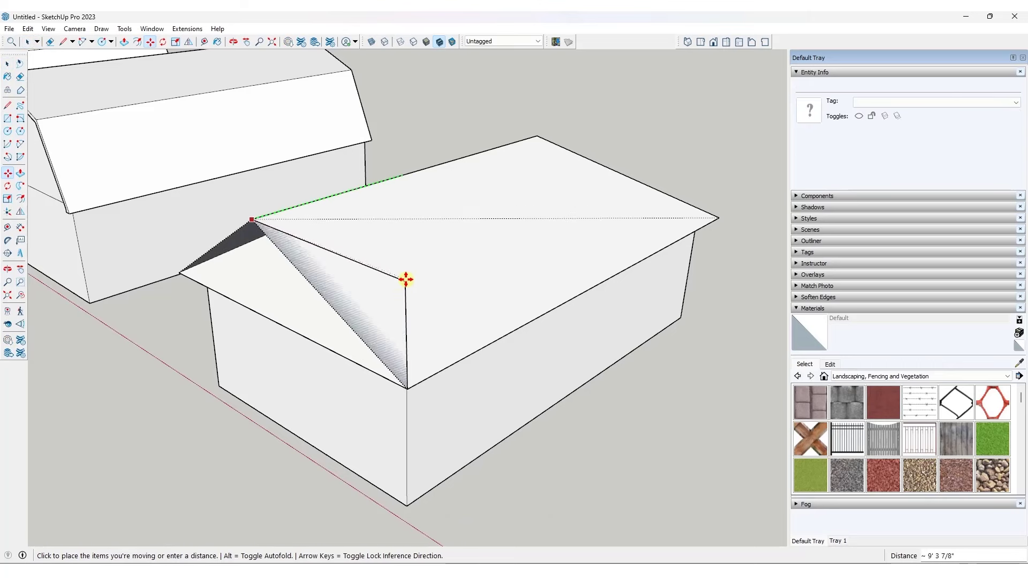
pyautogui.click(406, 282)
pyautogui.moveTo(406, 283); pyautogui.dragTo(471, 244, button='middle')
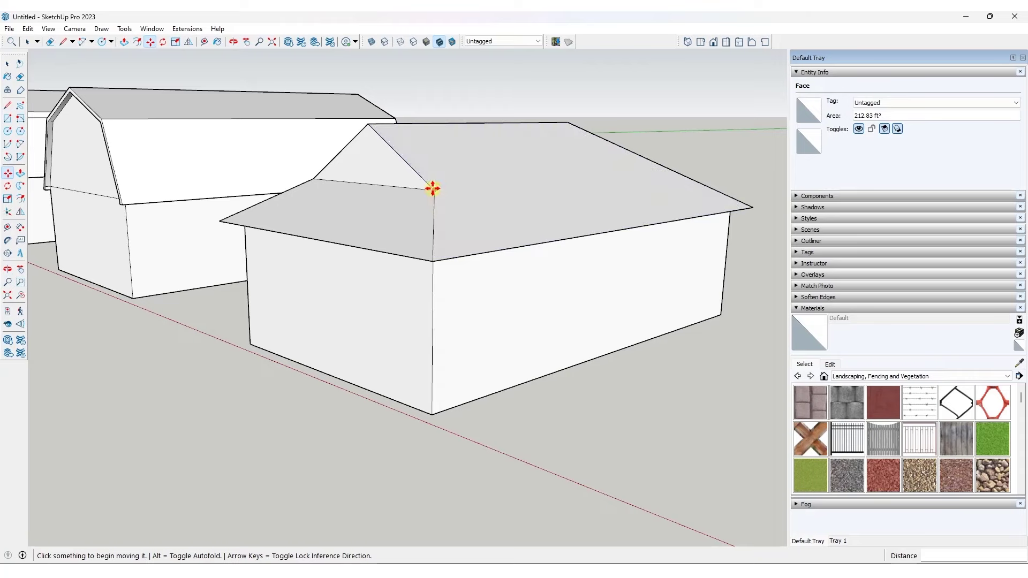
# - Draw a line along the long roof slope from the small gable's lower corner to the rear hip edge, parallel to the ridge
pyautogui.moveTo(645, 171); pyautogui.dragTo(533, 199, button='middle')
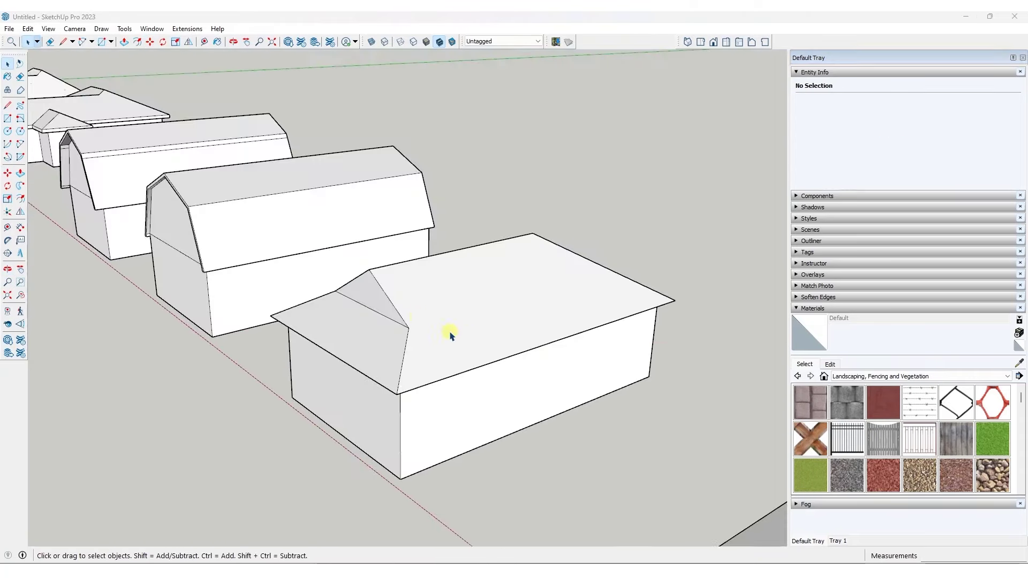
pyautogui.scroll(3, 433, 320)
pyautogui.click(411, 330)
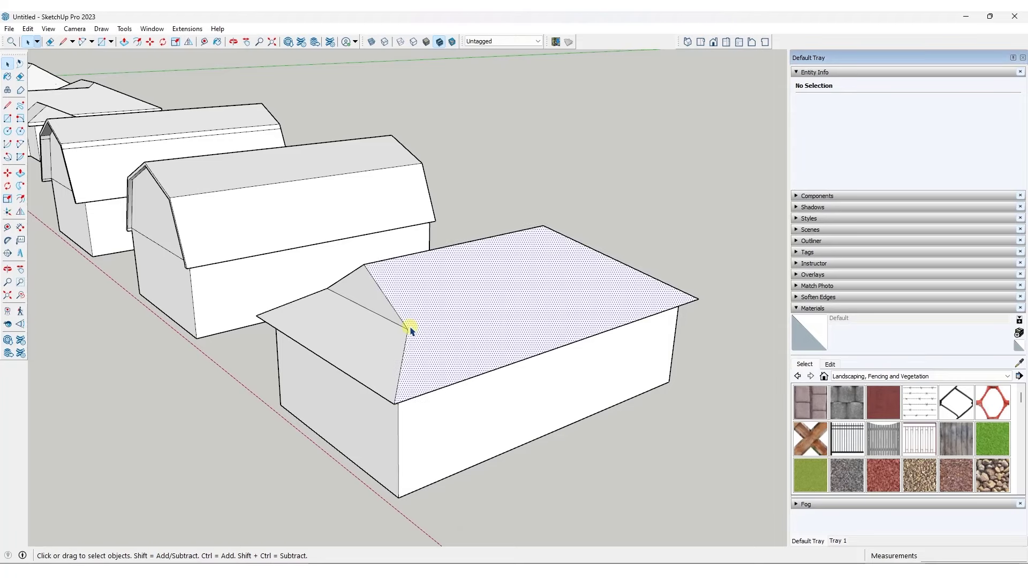
pyautogui.press('l')
pyautogui.click(408, 329)
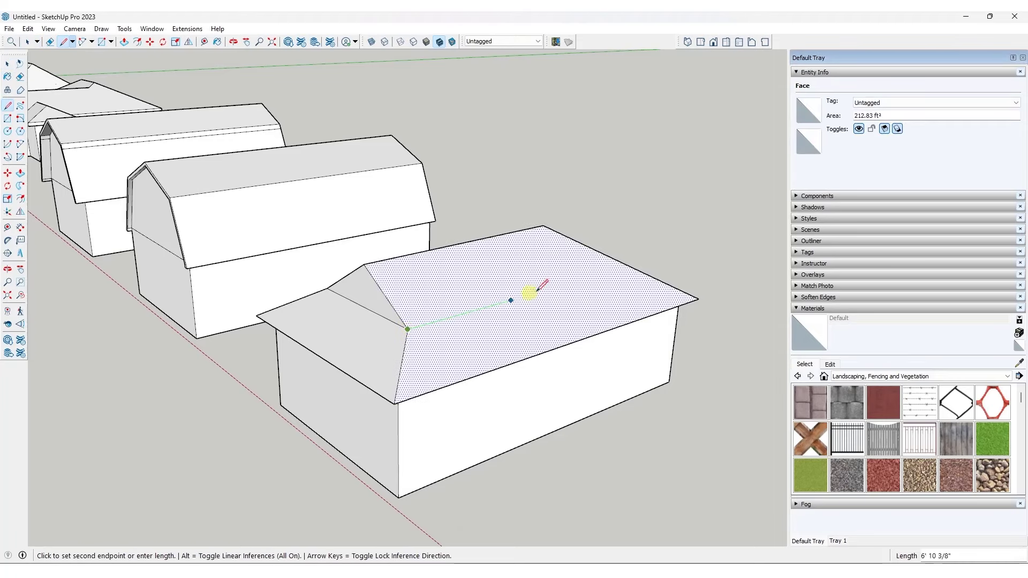
pyautogui.click(629, 265)
# - Draw a horizontal line across the rear hip face from the end of the slope line to the opposite hip edge
pyautogui.moveTo(629, 265); pyautogui.dragTo(282, 321, button='middle')
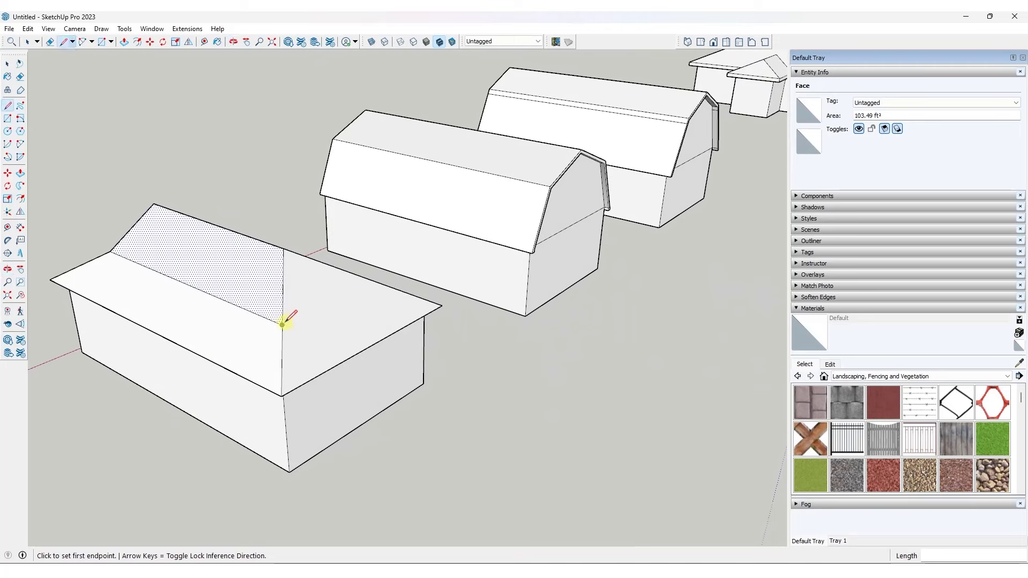
pyautogui.click(376, 282)
pyautogui.moveTo(371, 280); pyautogui.dragTo(301, 267, button='middle')
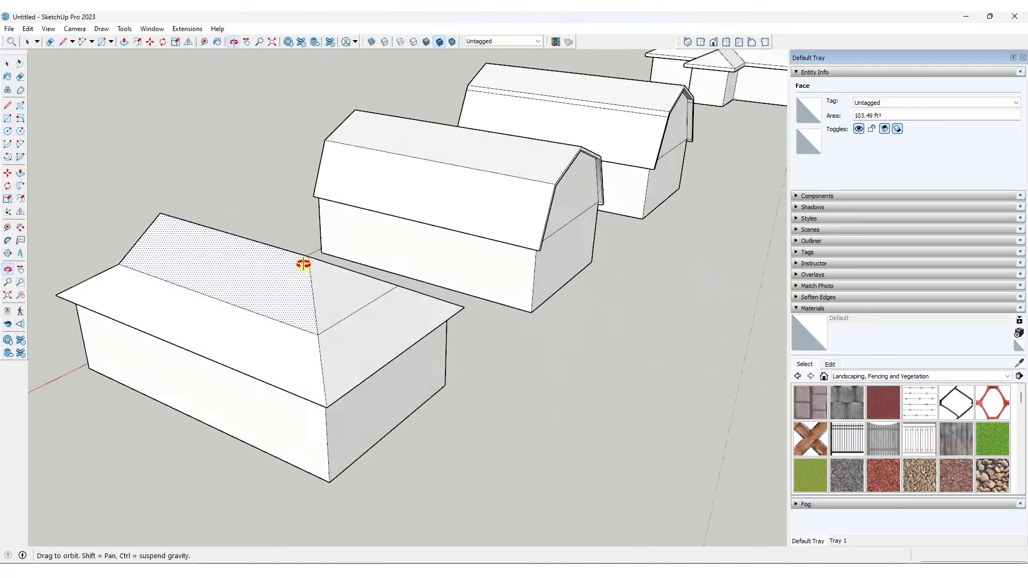
# - Move the ridge's rear endpoint outward along the green axis until it aligns above the rear horizontal line, forming a second small vertical gable
pyautogui.press('space')
pyautogui.scroll(5, 312, 273)
pyautogui.press('m')
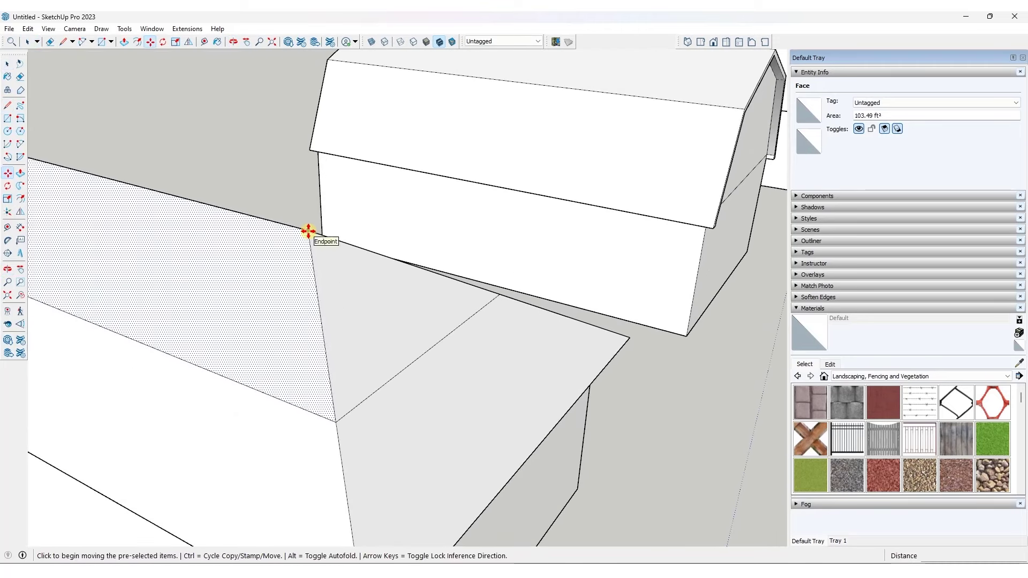
pyautogui.press('Escape')
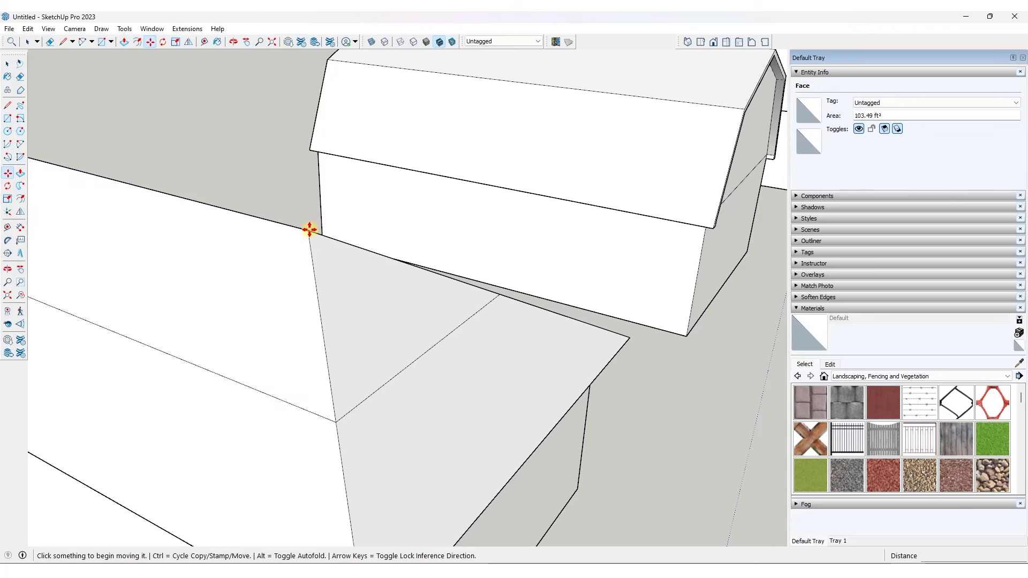
pyautogui.click(309, 230)
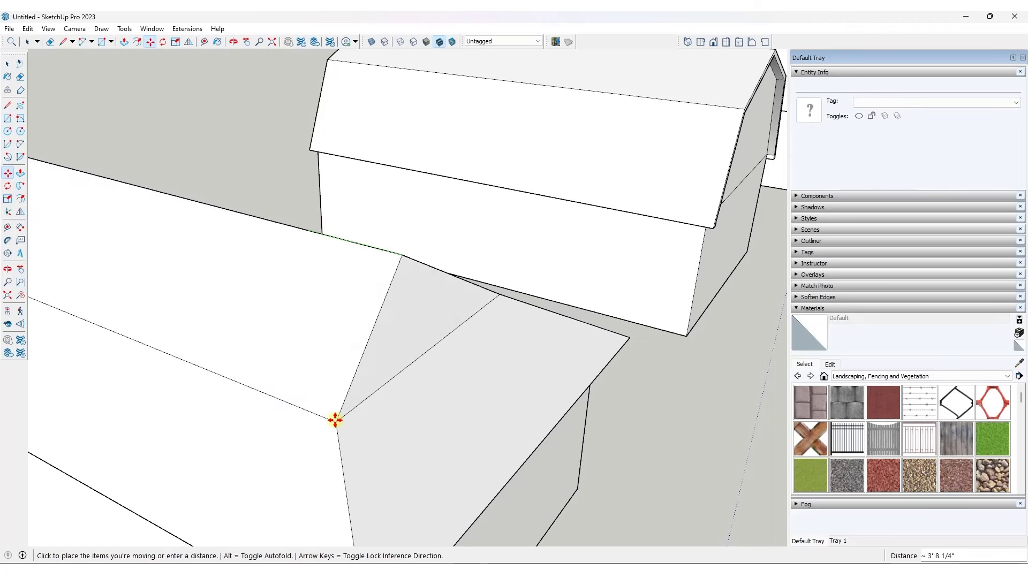
pyautogui.press('Left')
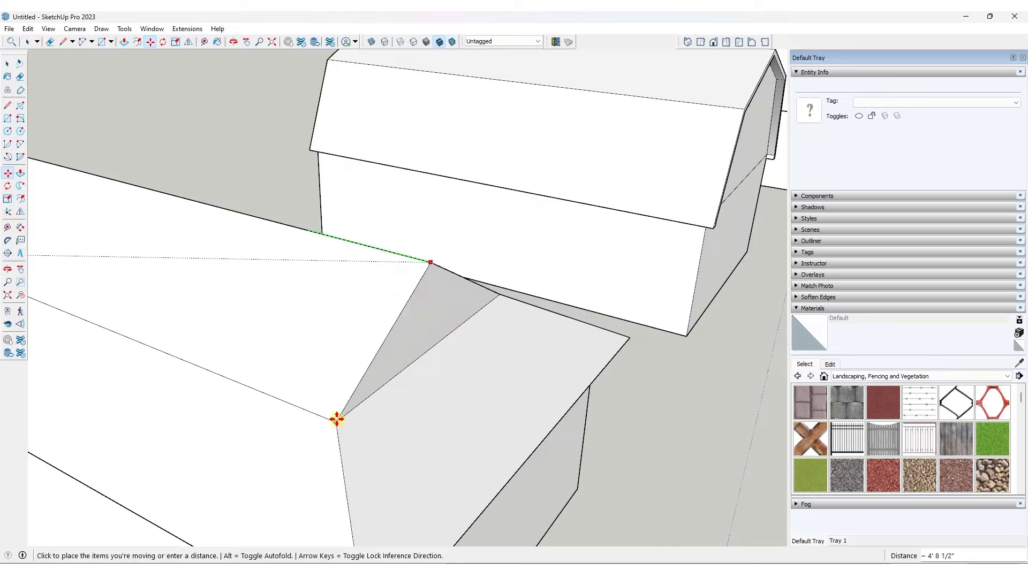
pyautogui.click(334, 425)
pyautogui.moveTo(335, 420); pyautogui.dragTo(432, 318, button='middle')
pyautogui.press('m')
# - Examine the hip roof with small gables from its end and from above, and compare it with the neighbouring gambrel buildings
pyautogui.scroll(-10, 569, 339)
pyautogui.moveTo(328, 328); pyautogui.dragTo(445, 335, button='middle')
pyautogui.scroll(1, 686, 293)
pyautogui.scroll(4, 530, 324)
pyautogui.scroll(1, 401, 349)
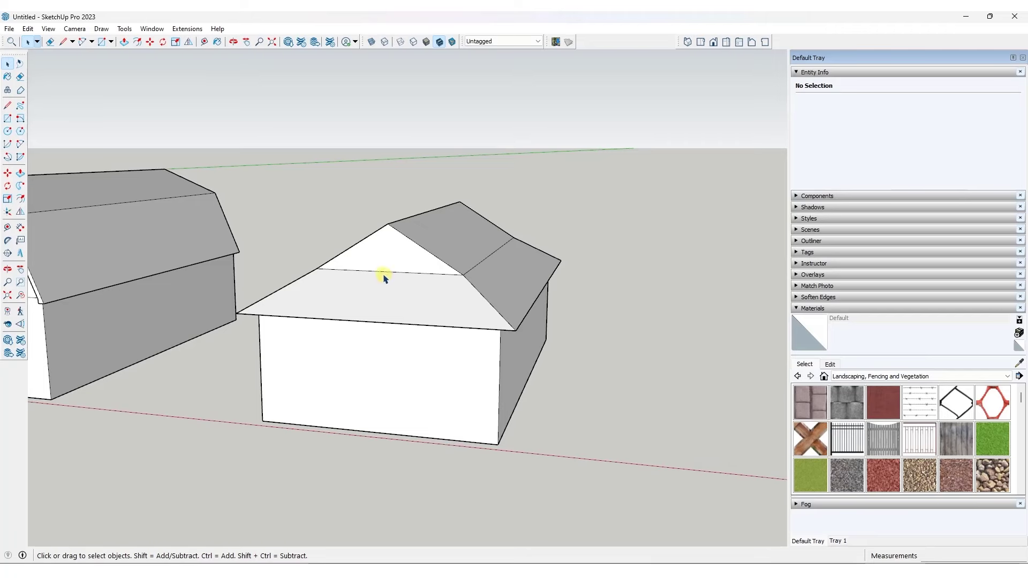
pyautogui.scroll(-3, 407, 273)
pyautogui.moveTo(355, 257); pyautogui.dragTo(432, 321, button='middle')
pyautogui.scroll(-2, 397, 328)
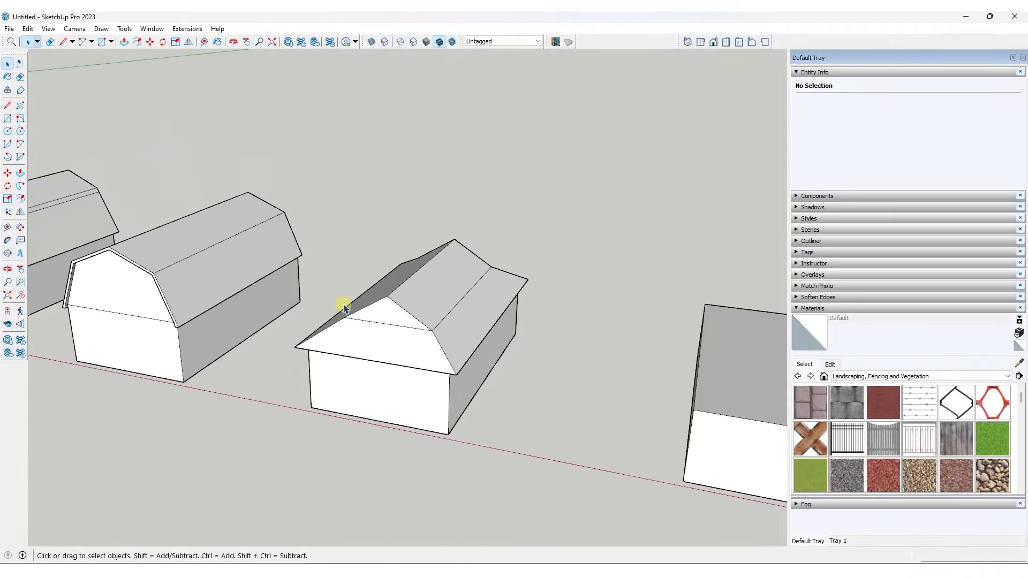
pyautogui.moveTo(336, 297); pyautogui.dragTo(374, 324, button='middle')
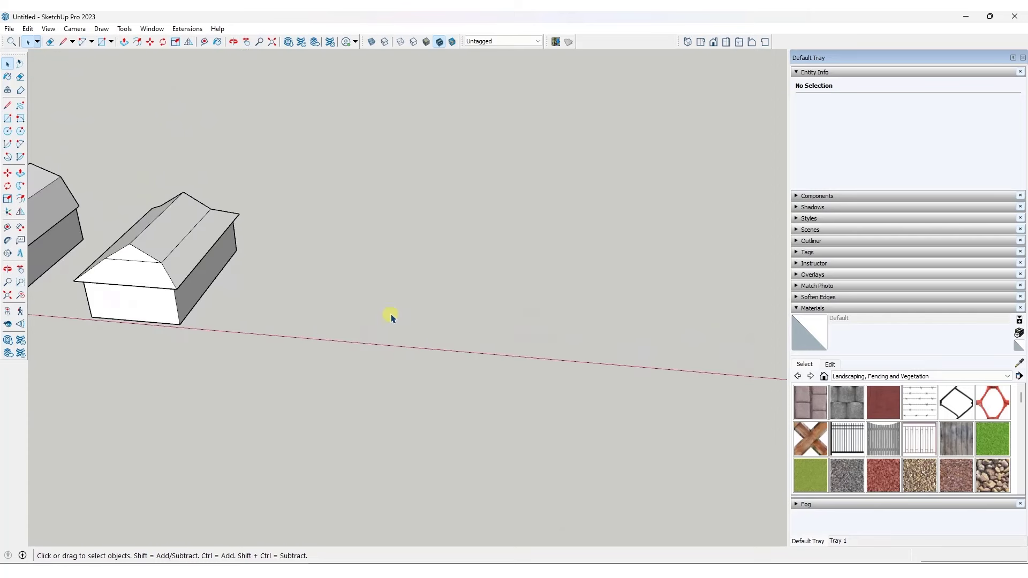
pyautogui.press('c')
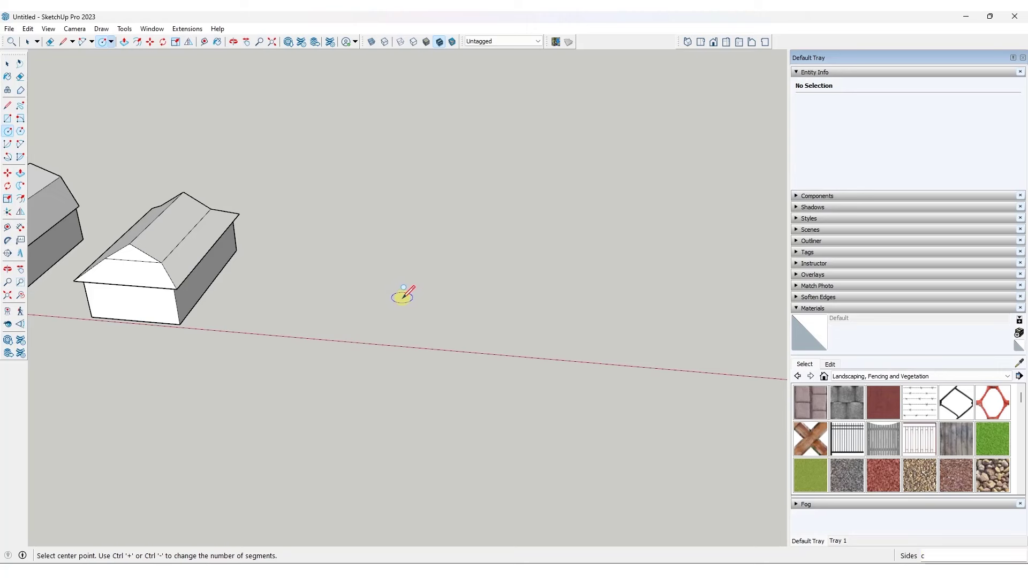
pyautogui.click(404, 301)
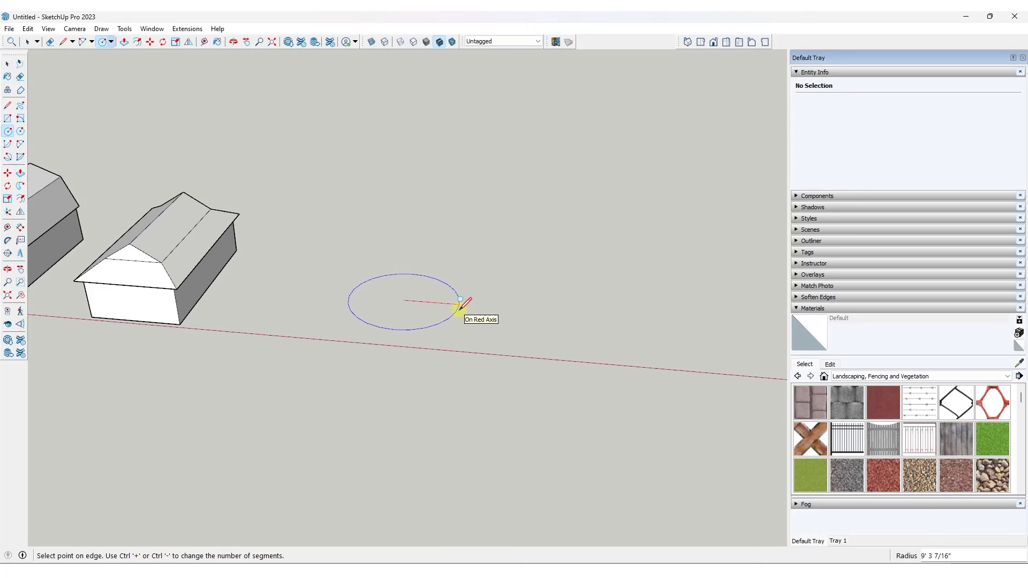
pyautogui.press('space')
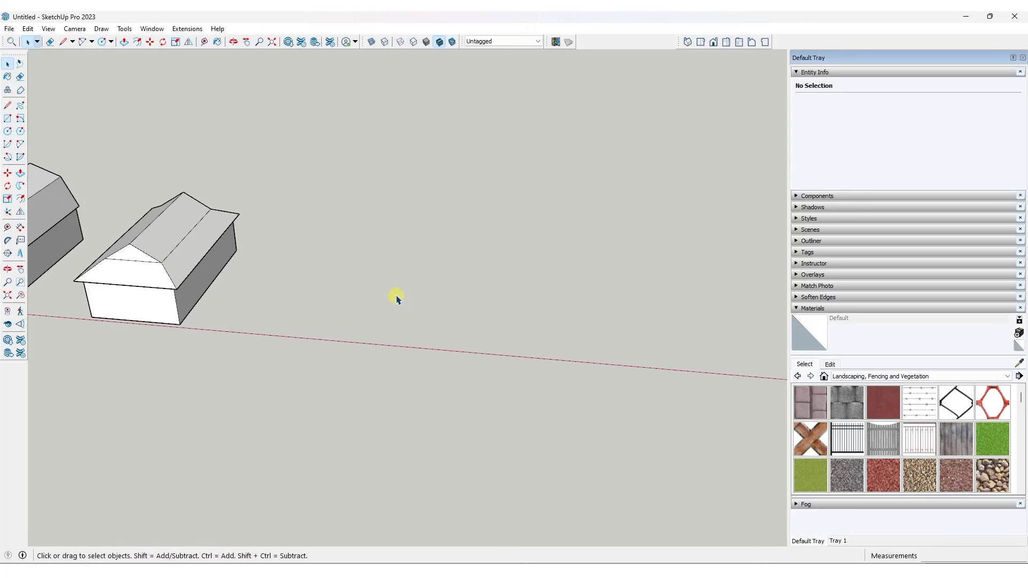
# - Draw a six-sided circle with a radius of about 12 ft on the empty ground beside the last building
pyautogui.press('c')
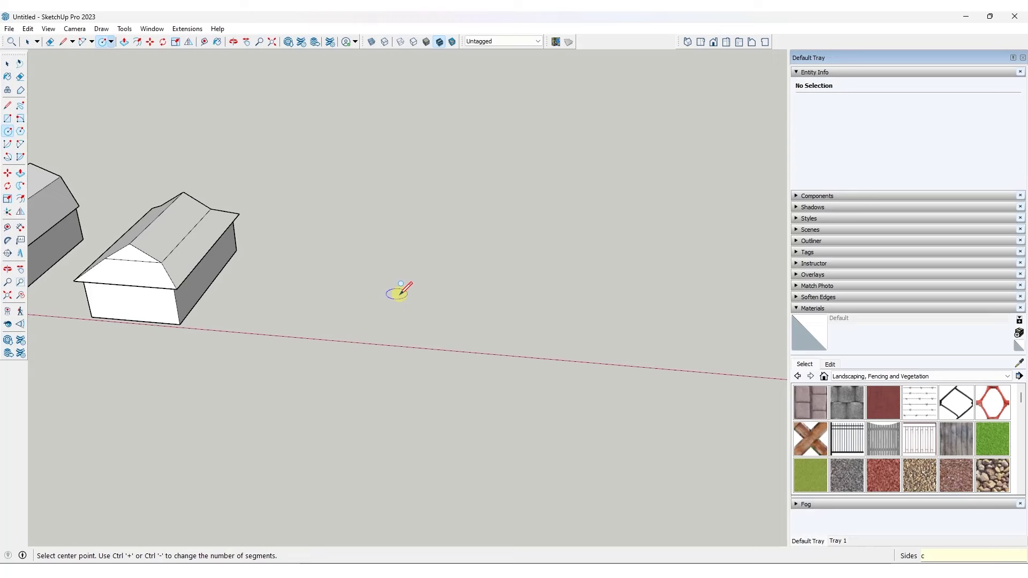
pyautogui.click(449, 298)
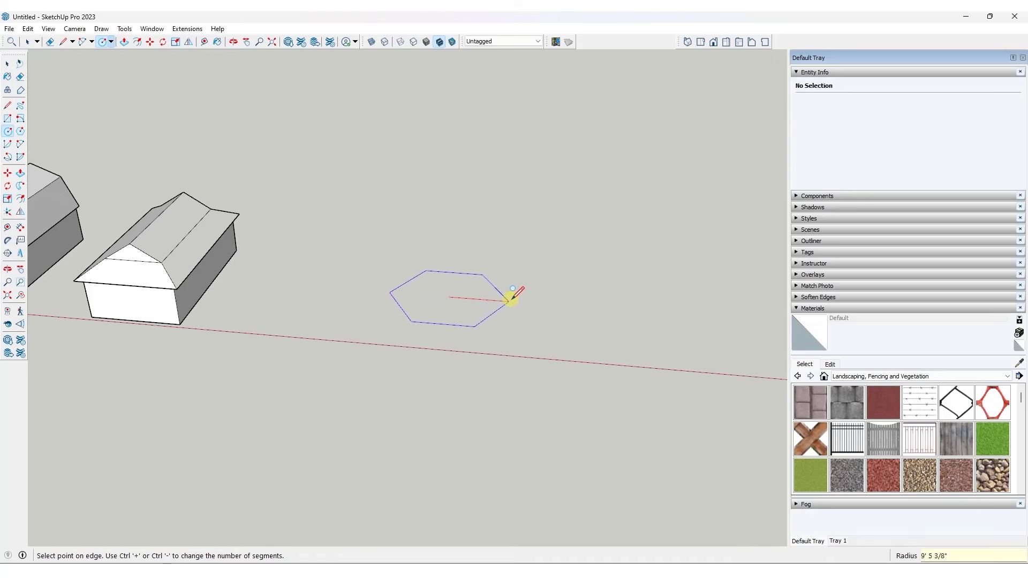
pyautogui.click(520, 300)
pyautogui.press('space')
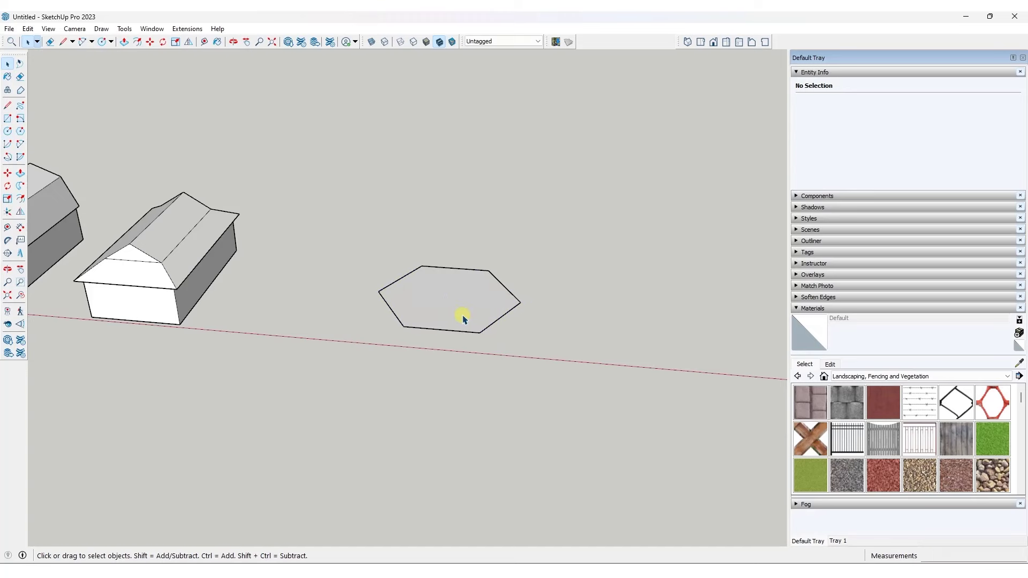
pyautogui.press('p')
pyautogui.click(462, 312)
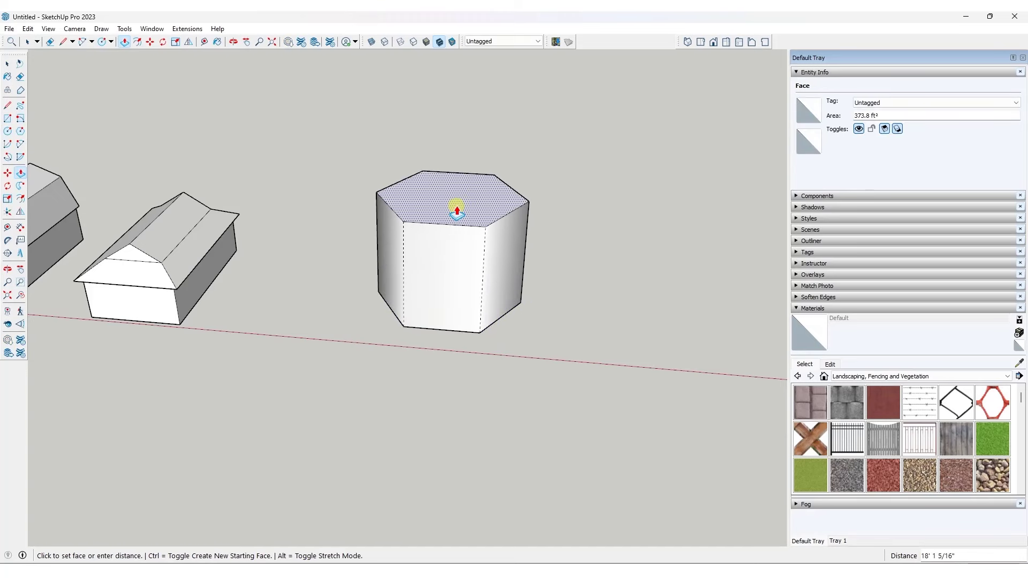
pyautogui.press('Escape')
pyautogui.press('space')
# - Explode the hexagon's curve into separate edges and push/pull its face upward into a hexagonal building block
pyautogui.rightClick(484, 329)
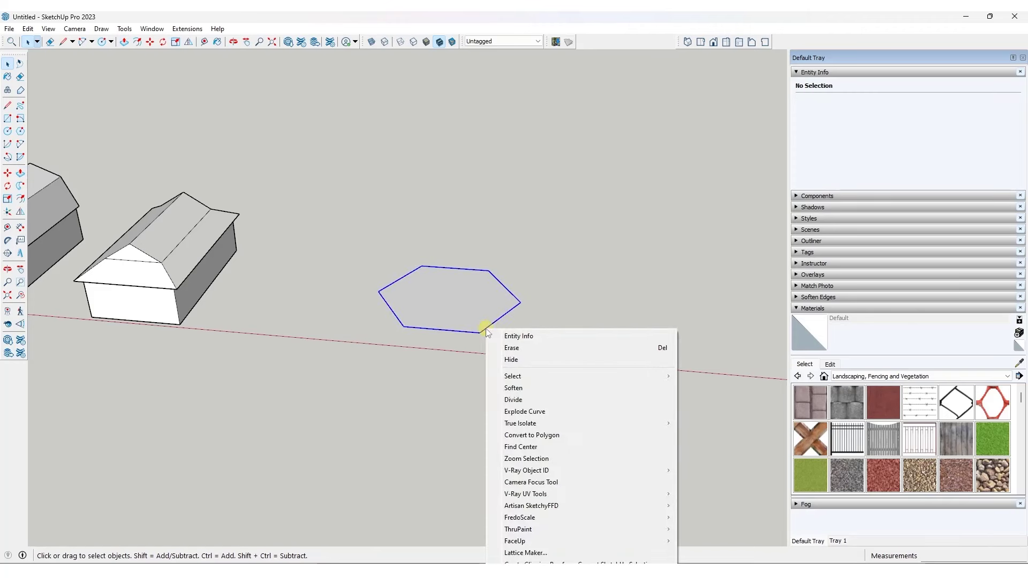
pyautogui.click(517, 412)
pyautogui.press('p')
pyautogui.click(477, 310)
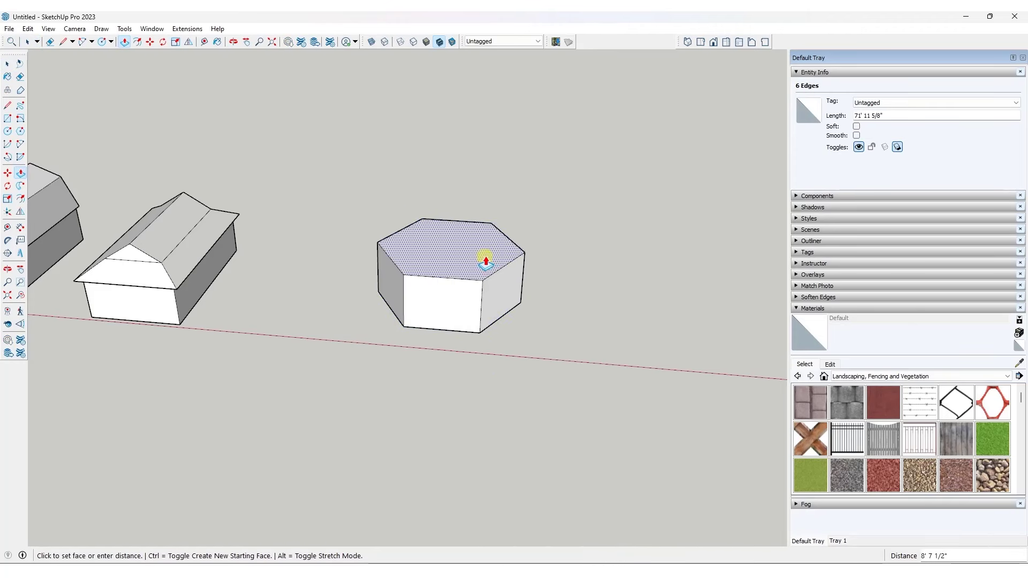
pyautogui.click(488, 223)
pyautogui.moveTo(489, 223); pyautogui.dragTo(493, 167, button='middle')
pyautogui.scroll(3, 491, 176)
pyautogui.press('space')
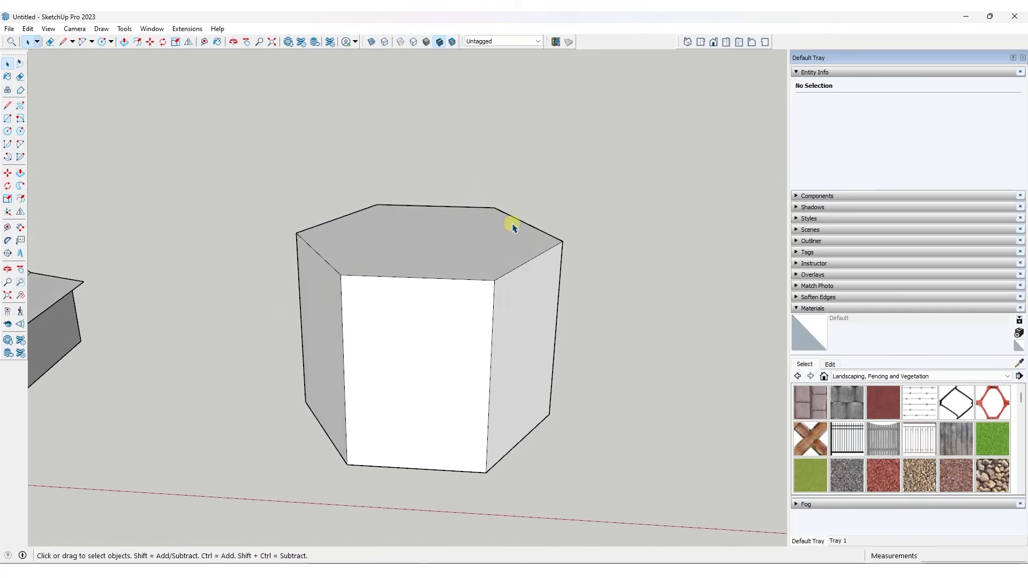
# - Draw a vertical line upward from the centre of the hexagonal block's top face to set the roof apex
pyautogui.moveTo(513, 228); pyautogui.dragTo(432, 299, button='middle')
pyautogui.click(434, 307)
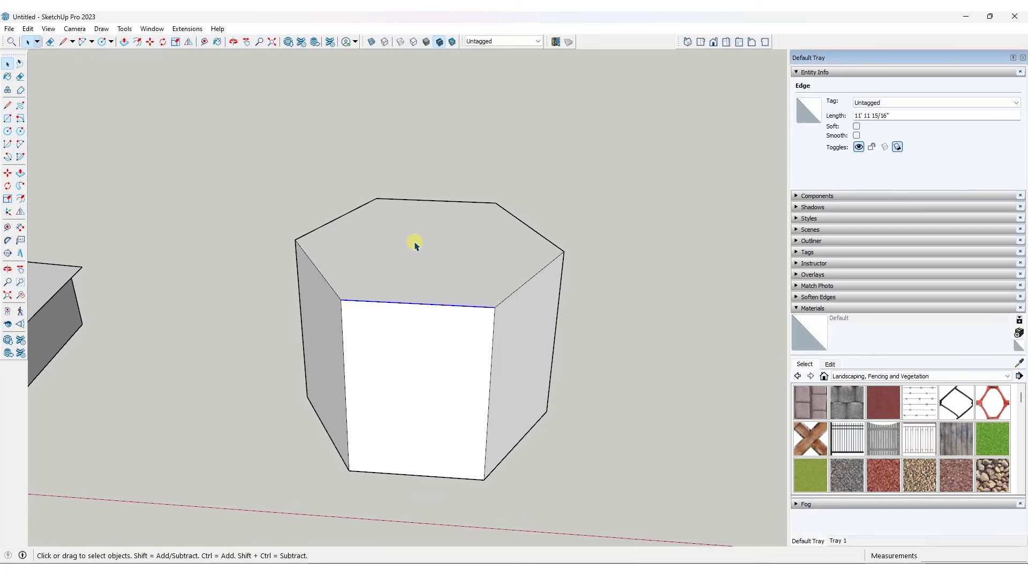
pyautogui.moveTo(416, 244); pyautogui.dragTo(408, 259, button='middle')
pyautogui.press('l')
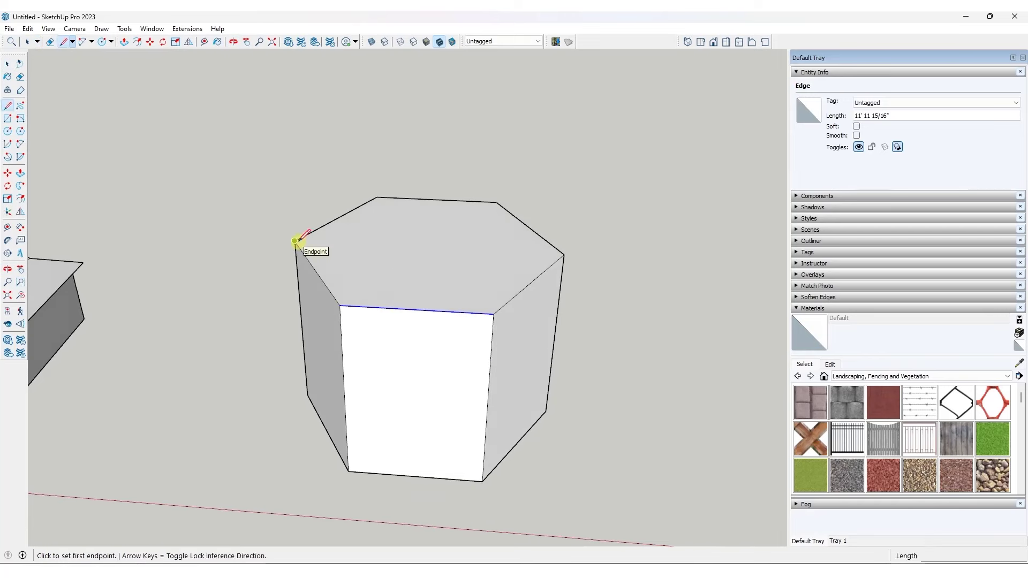
pyautogui.click(430, 244)
pyautogui.scroll(-2, 428, 247)
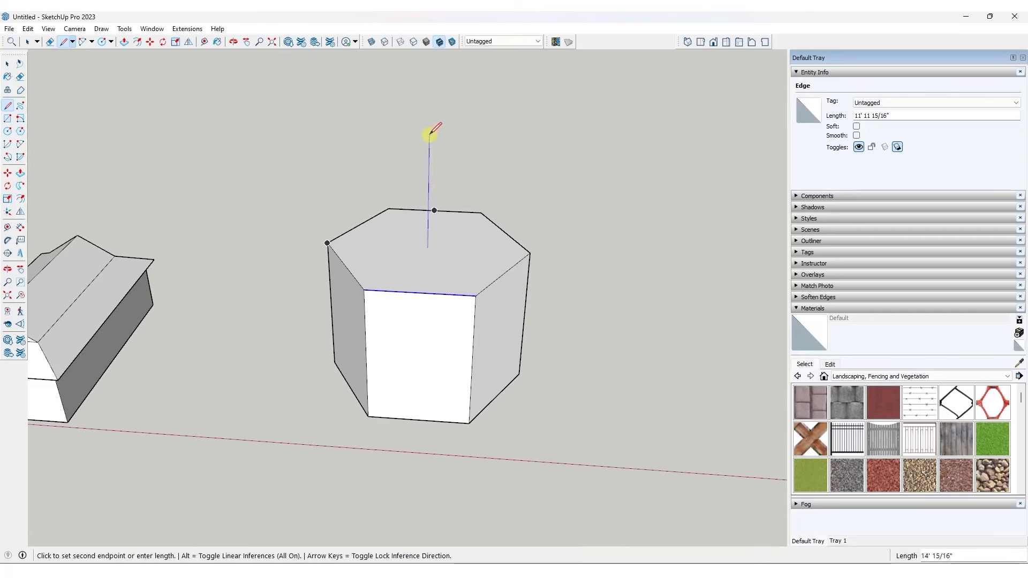
pyautogui.click(428, 153)
pyautogui.press('space')
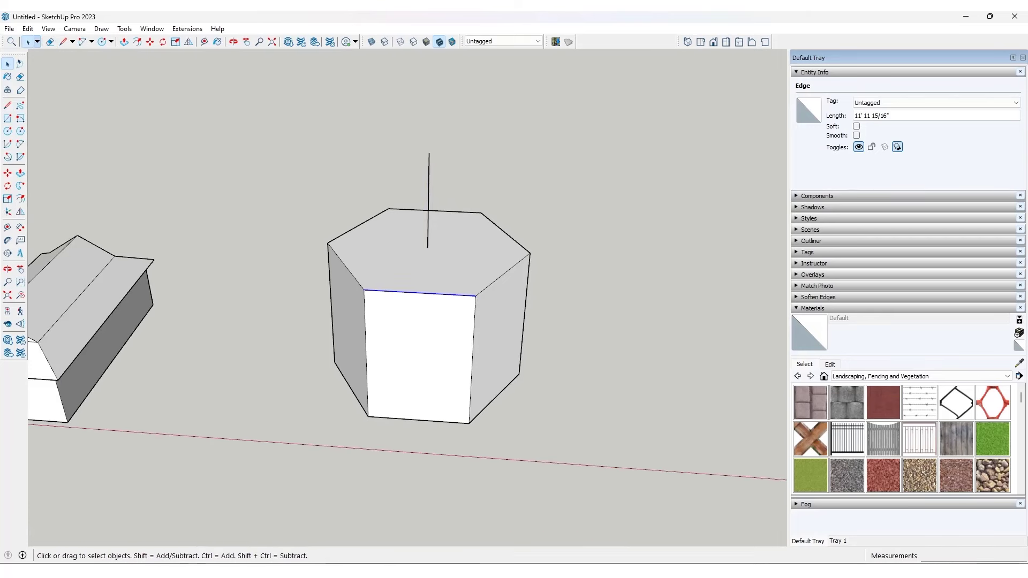
# - Place a protractor guide from the top face's corner on the red axis through the upper end of the vertical line
pyautogui.click(14, 240)
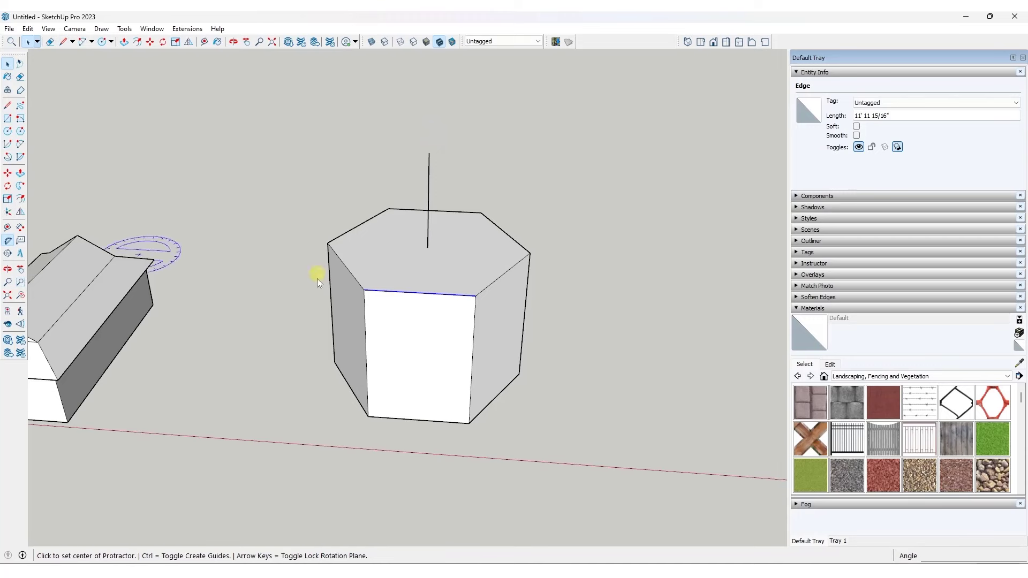
pyautogui.click(529, 253)
pyautogui.click(424, 251)
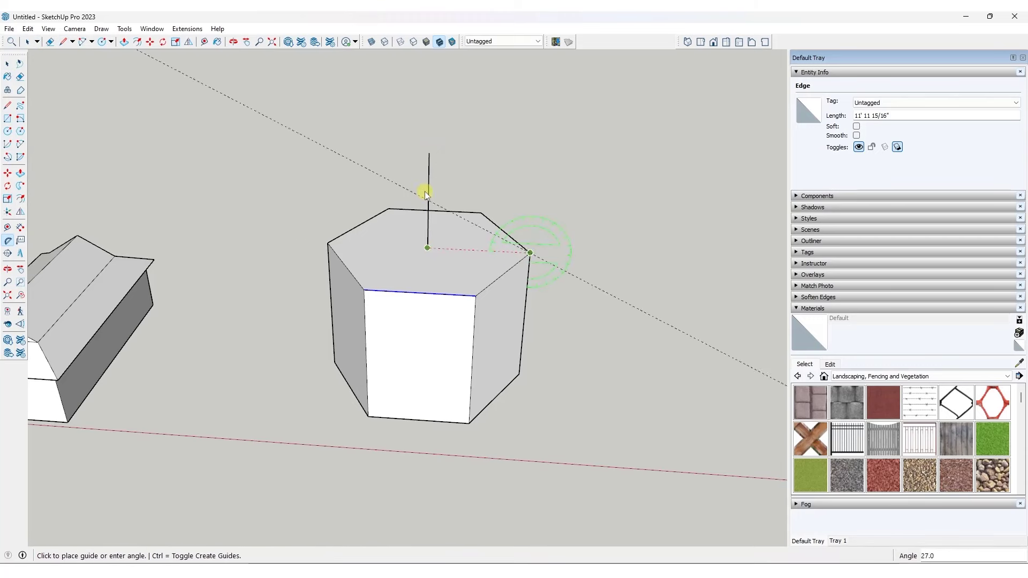
pyautogui.click(428, 154)
pyautogui.press('space')
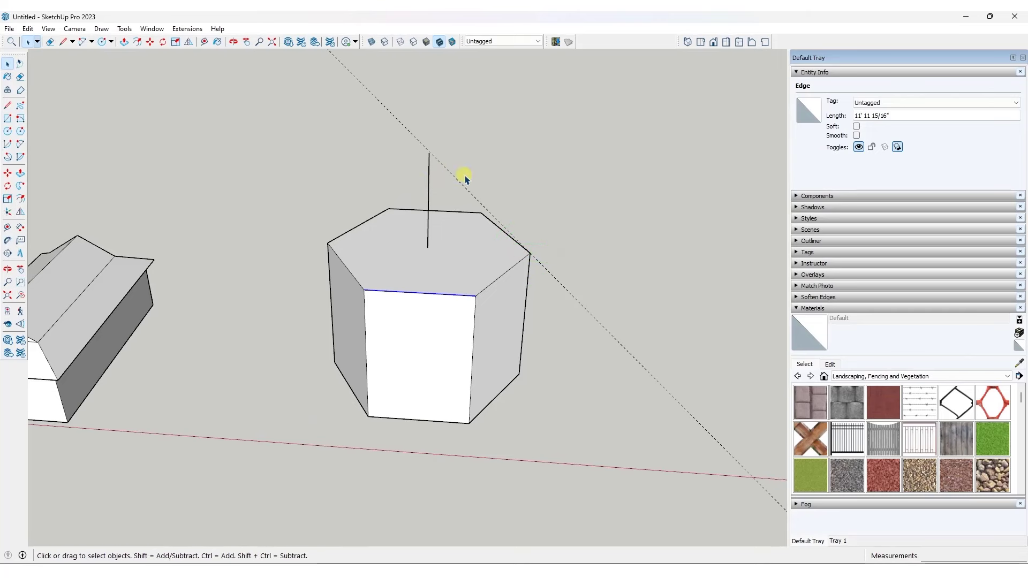
# - Draw lines from the apex down the guide to the corner and back to the face centre, closing a vertical triangular roof profile
pyautogui.press('l')
pyautogui.scroll(3, 431, 154)
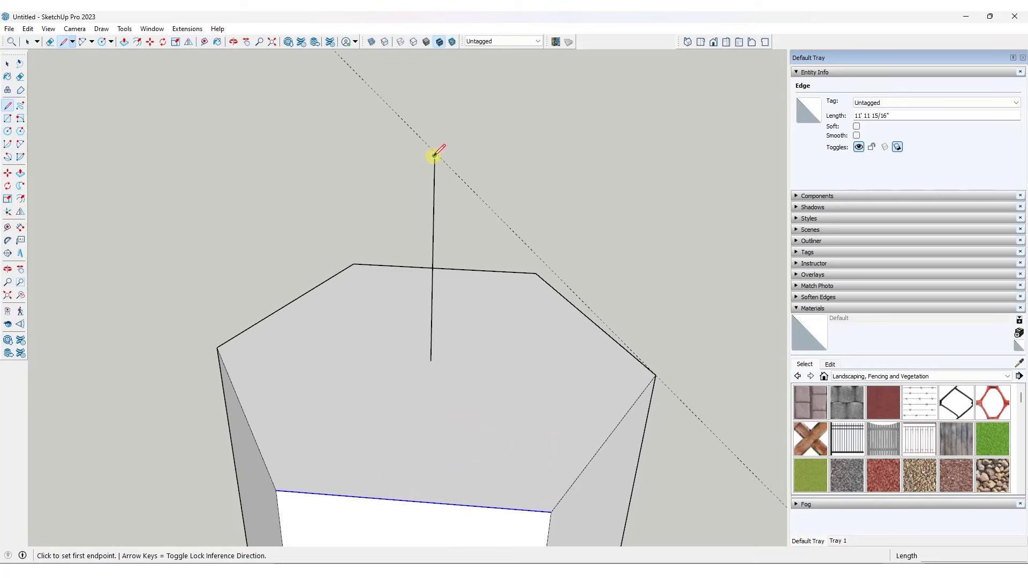
pyautogui.click(432, 154)
pyautogui.scroll(3, 433, 152)
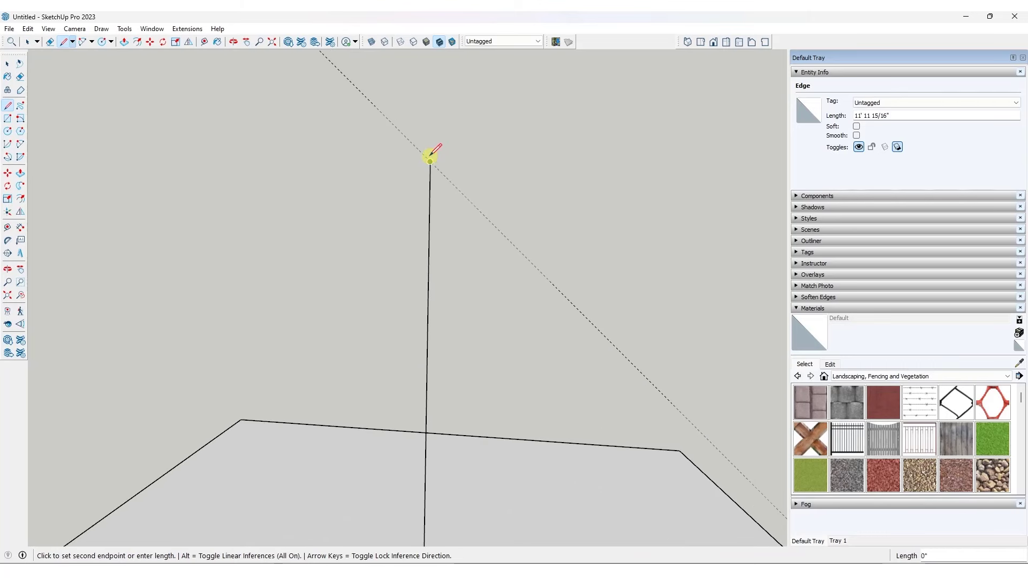
pyautogui.scroll(-3, 431, 155)
pyautogui.click(697, 426)
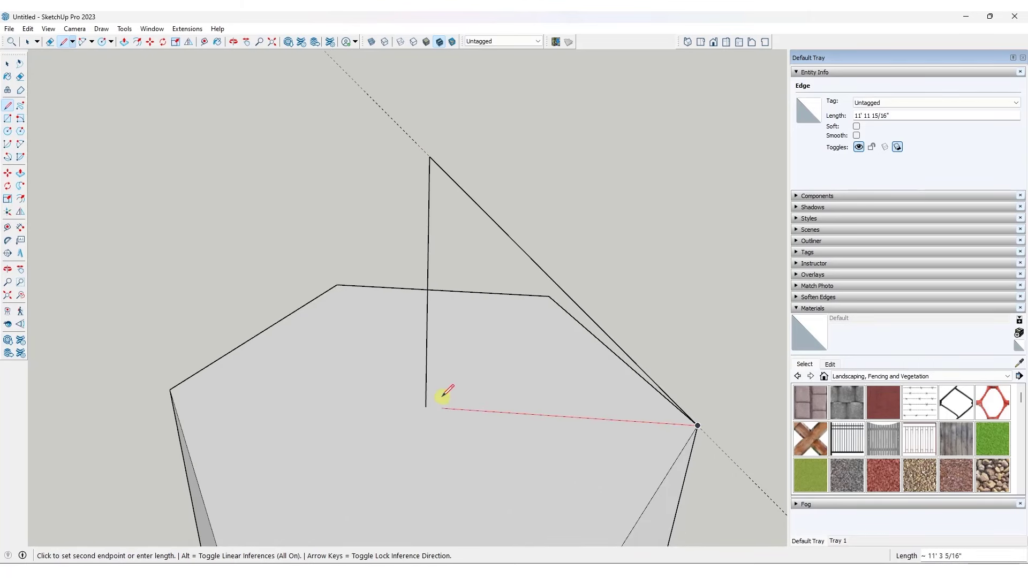
pyautogui.click(426, 407)
pyautogui.press('space')
# - Sweep the triangular profile around the hexagonal top face with Follow Me, and undo the sweep
pyautogui.scroll(-3, 505, 305)
pyautogui.moveTo(505, 305); pyautogui.dragTo(437, 300, button='middle')
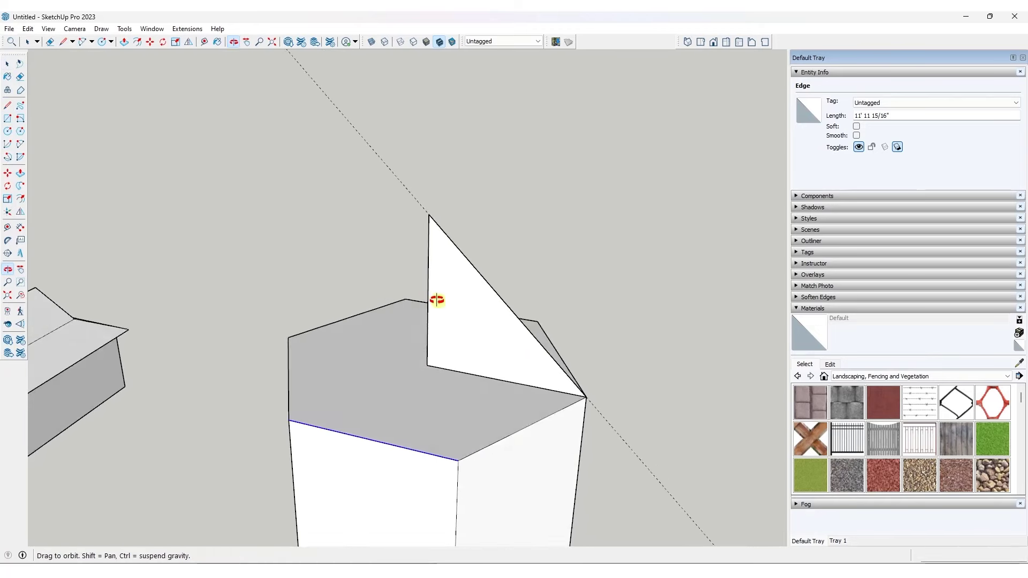
pyautogui.scroll(-2, 429, 409)
pyautogui.click(470, 413)
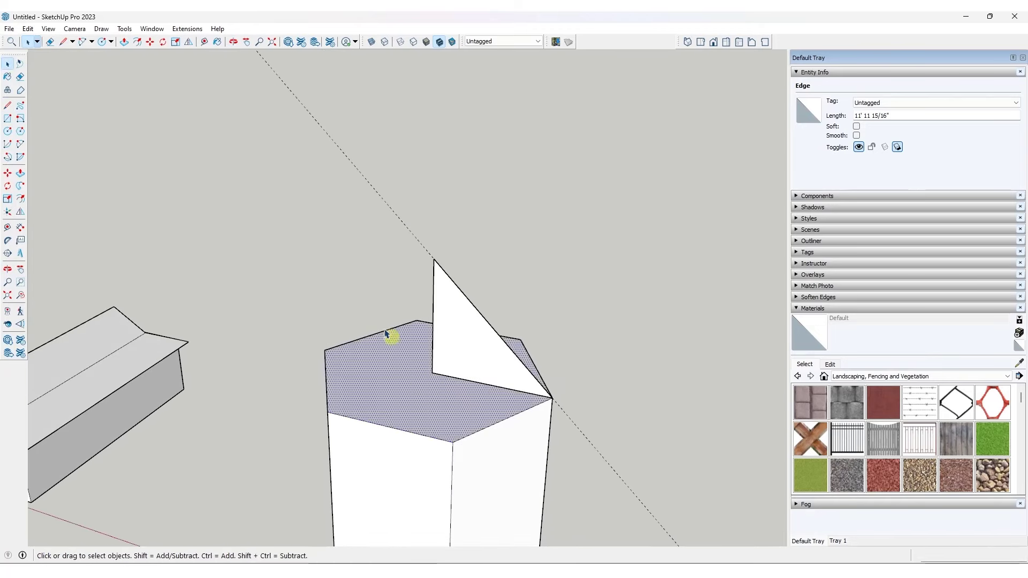
pyautogui.click(20, 199)
pyautogui.click(494, 366)
pyautogui.moveTo(482, 360); pyautogui.dragTo(500, 319, button='middle')
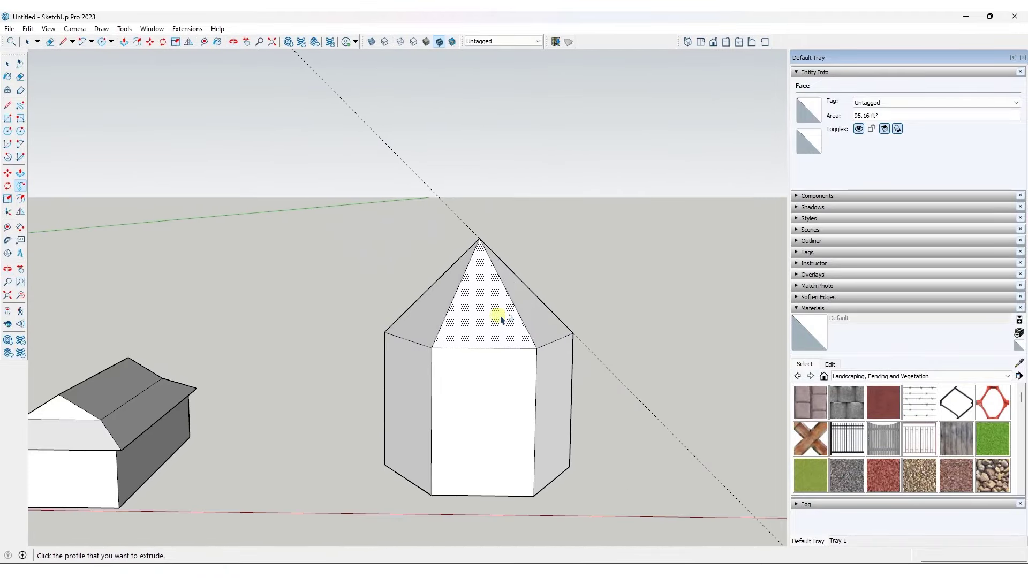
pyautogui.hotkey('ctrl', 'z')
# - Draw an overhang line about 1 ft 7 in outward along the red axis from the profile's corner, and erase the sloped edge and its guide
pyautogui.scroll(4, 569, 326)
pyautogui.press('space')
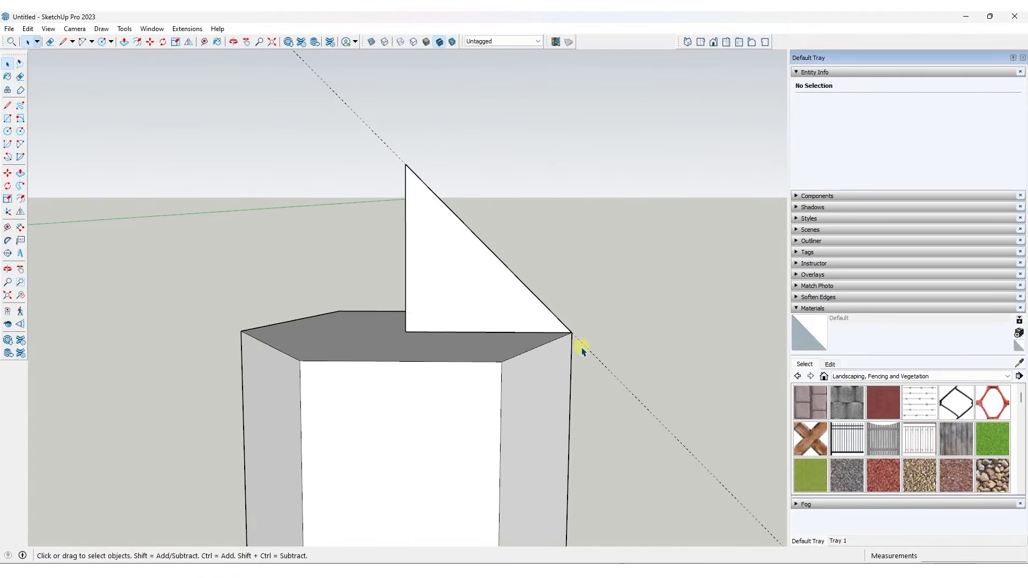
pyautogui.press('l')
pyautogui.click(572, 332)
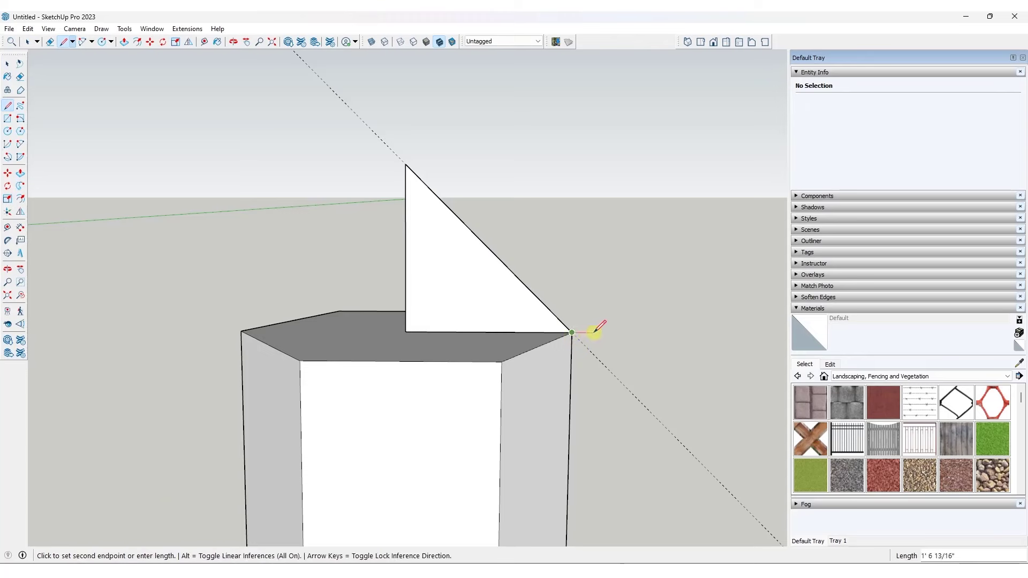
pyautogui.click(593, 332)
pyautogui.press('space')
pyautogui.press('e')
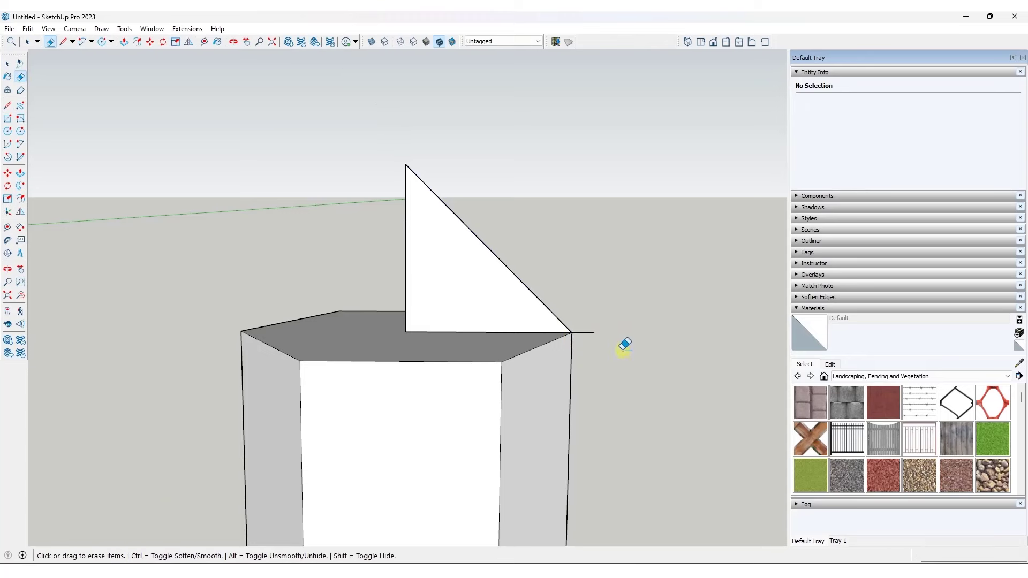
pyautogui.click(529, 290)
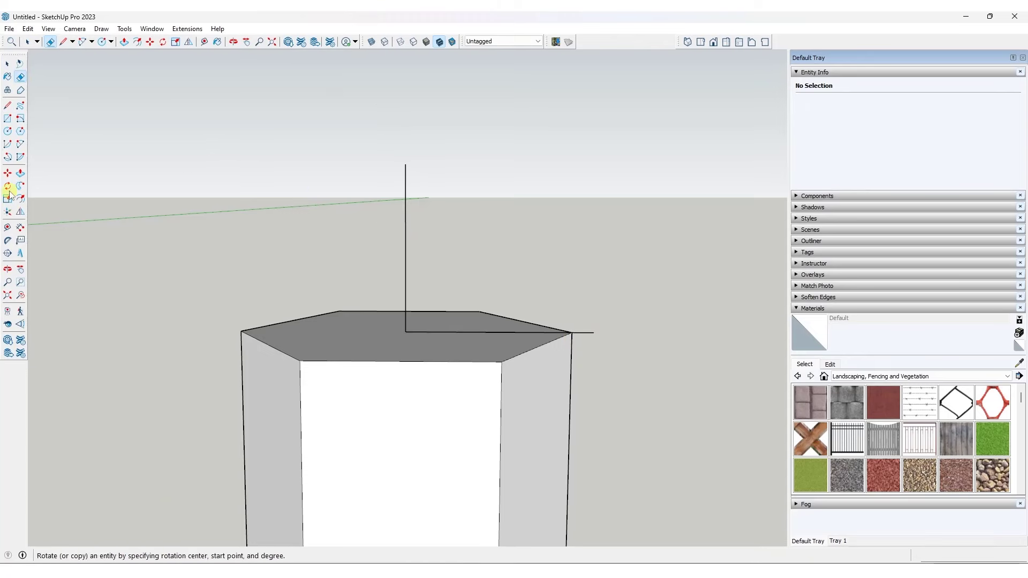
# - Place a 45-degree protractor guide from the outer end of the overhang line, rising toward the vertical centre line
pyautogui.click(8, 239)
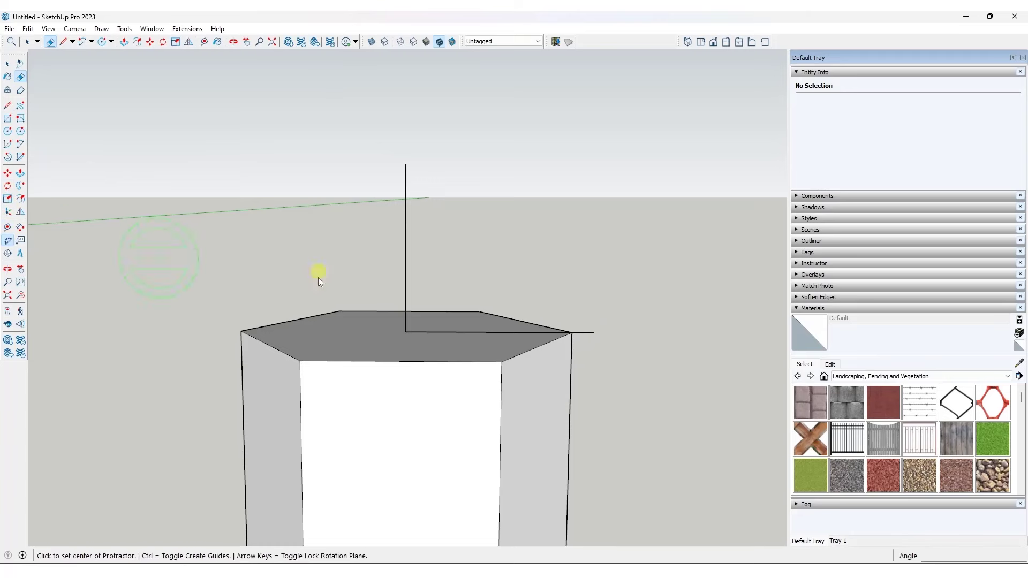
pyautogui.click(594, 333)
pyautogui.click(444, 332)
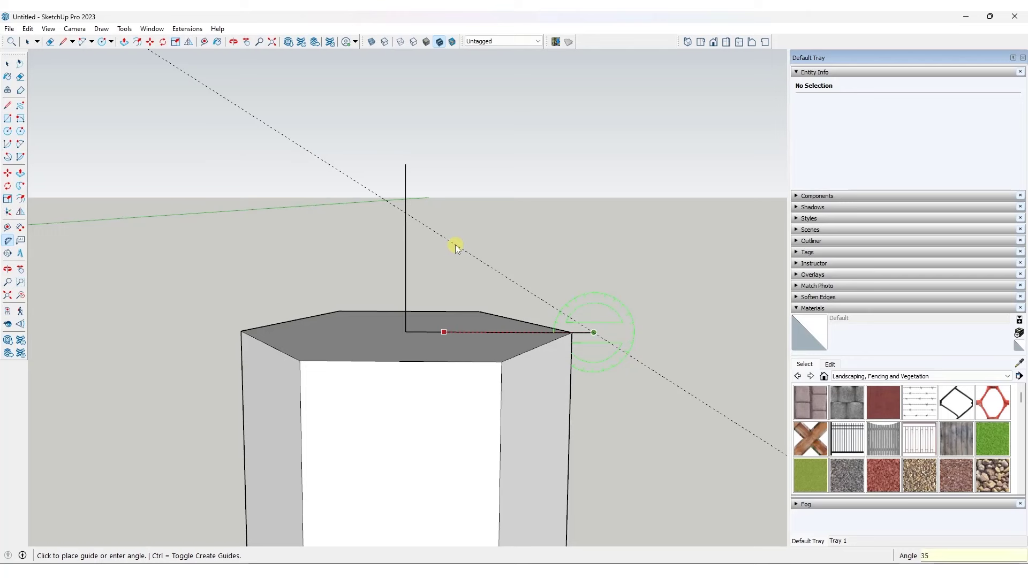
pyautogui.write('45')
pyautogui.press('Return')
pyautogui.press('space')
# - Draw lines from the top face's centre up to the guide and down to the overhang's end, closing the triangular roof profile
pyautogui.press('l')
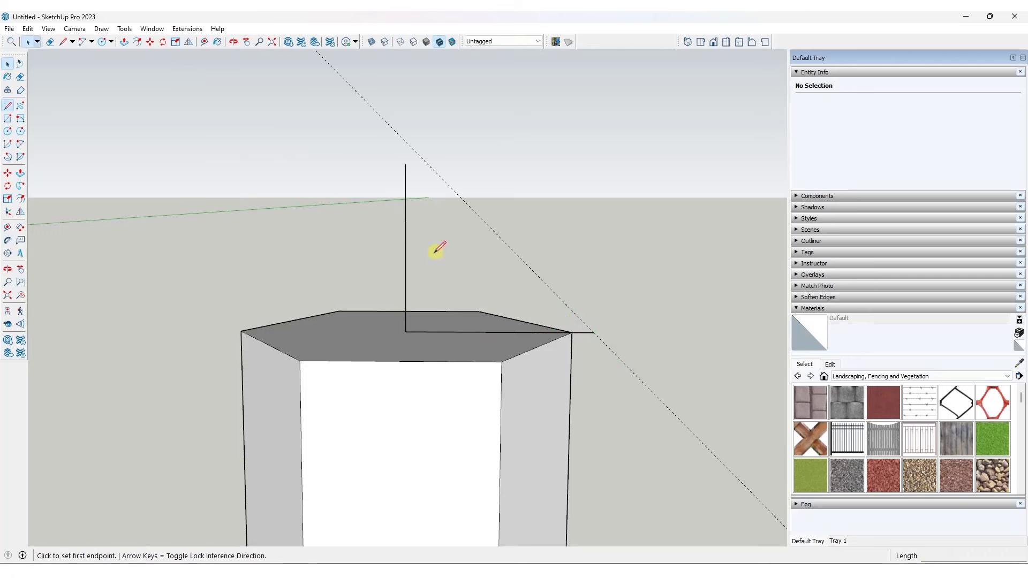
pyautogui.click(405, 331)
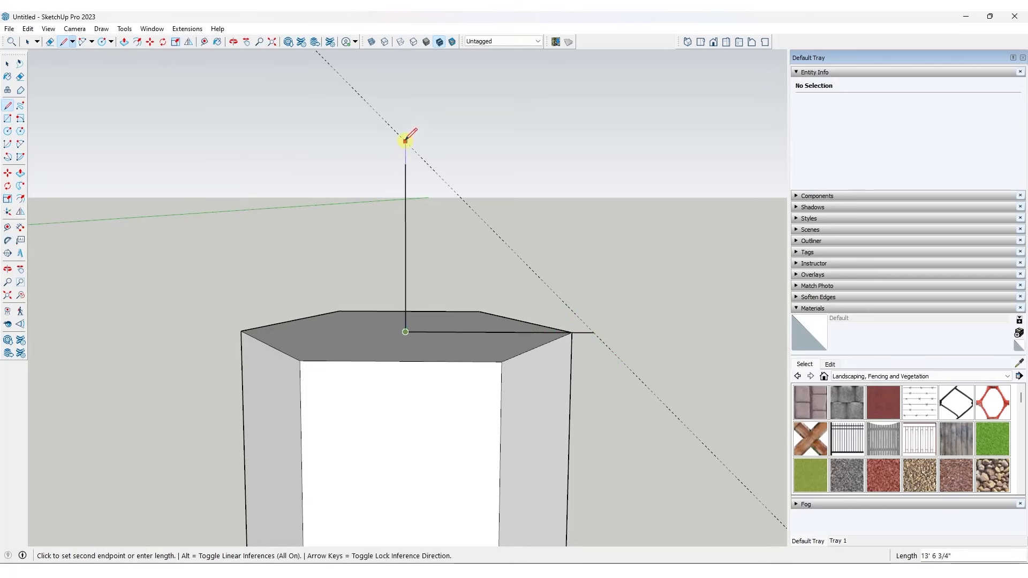
pyautogui.click(406, 140)
pyautogui.click(593, 332)
pyautogui.moveTo(473, 311); pyautogui.dragTo(468, 332, button='middle')
pyautogui.press('space')
# - Sweep the triangular profile around the hexagonal top face with Follow Me to form the overhanging pyramid roof
pyautogui.moveTo(375, 332); pyautogui.dragTo(257, 326, button='middle')
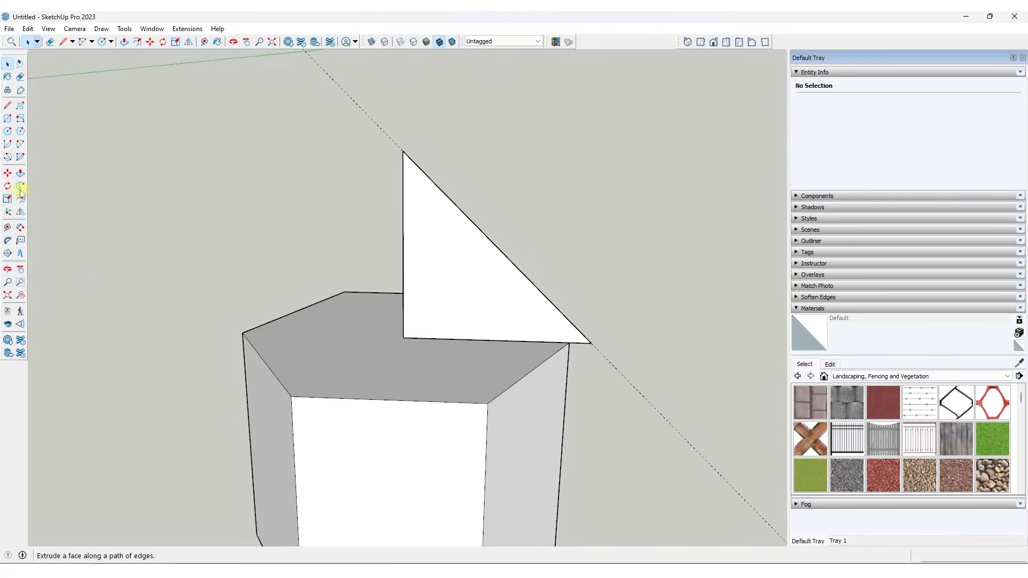
pyautogui.click(355, 369)
pyautogui.click(20, 186)
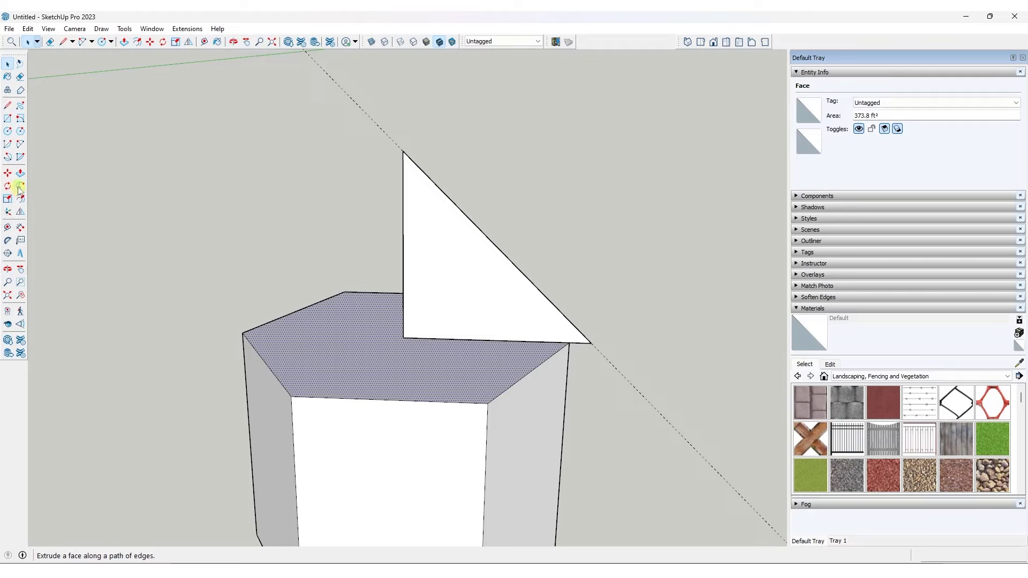
pyautogui.click(451, 288)
pyautogui.moveTo(516, 361); pyautogui.dragTo(437, 257, button='middle')
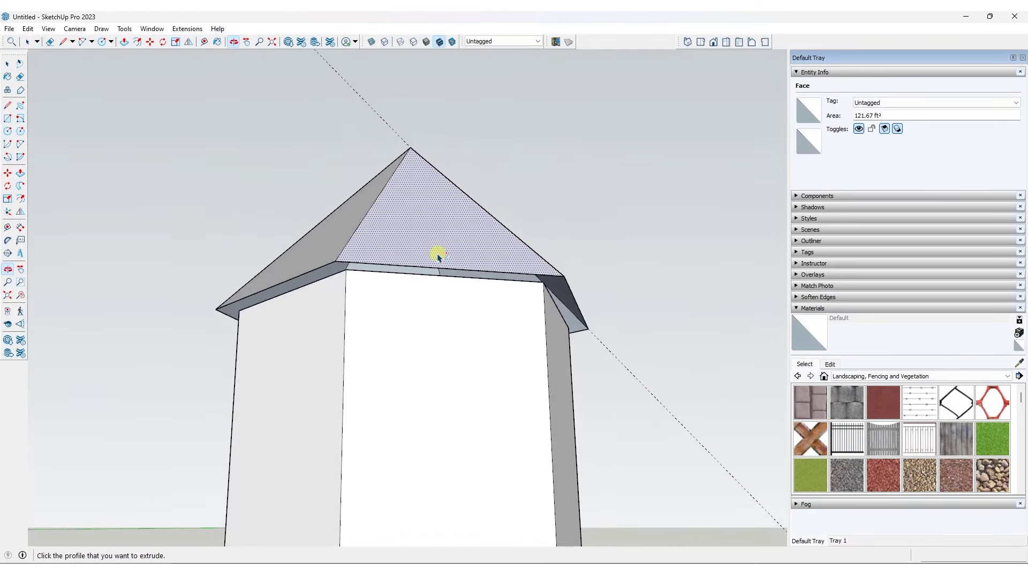
# - Select all connected geometry of the hexagonal walls, make it a group and hide it
pyautogui.scroll(-3, 437, 257)
pyautogui.press('space')
pyautogui.tripleClick(439, 391)
pyautogui.rightClick(442, 392)
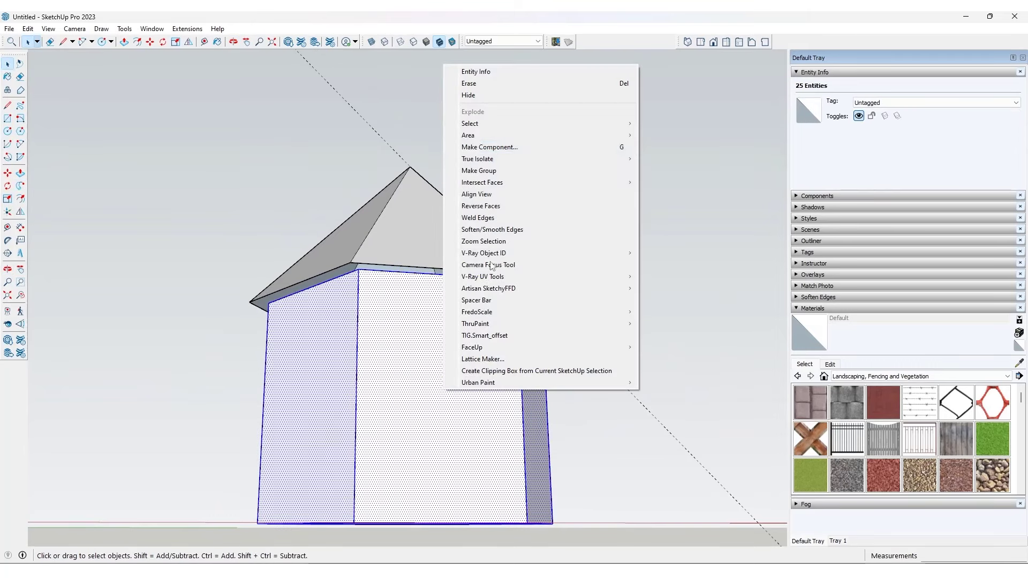
pyautogui.click(498, 171)
pyautogui.rightClick(403, 356)
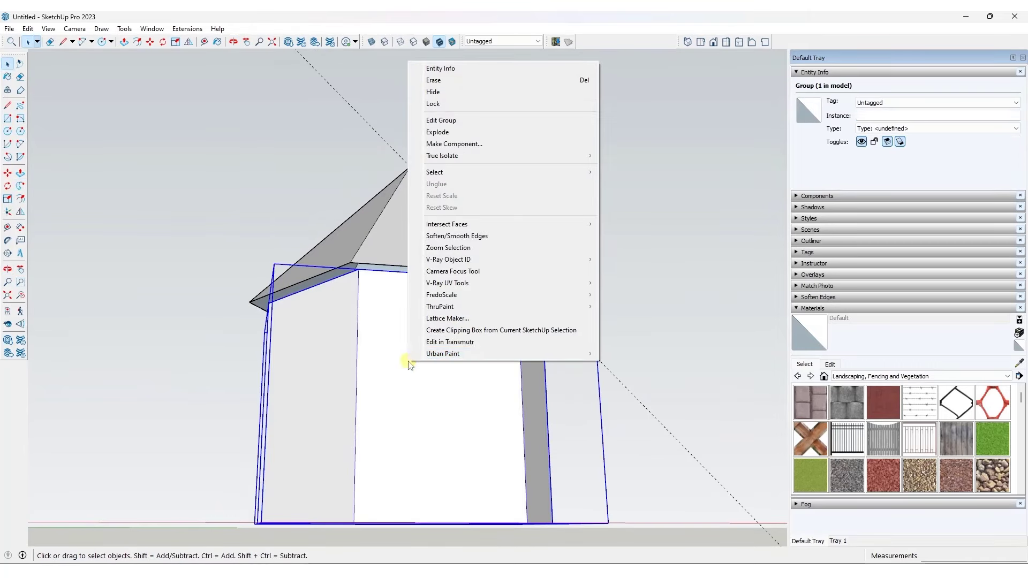
pyautogui.click(437, 93)
# - Close the roof's underside with a line between two opposite eave corners, and erase that line to leave one hexagonal face
pyautogui.moveTo(422, 332); pyautogui.dragTo(323, 294, button='middle')
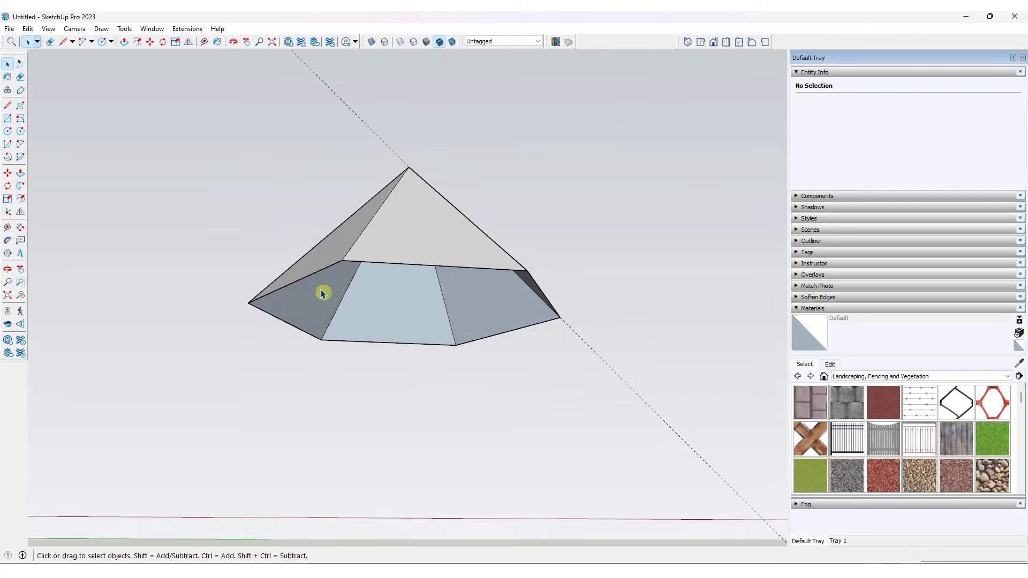
pyautogui.press('l')
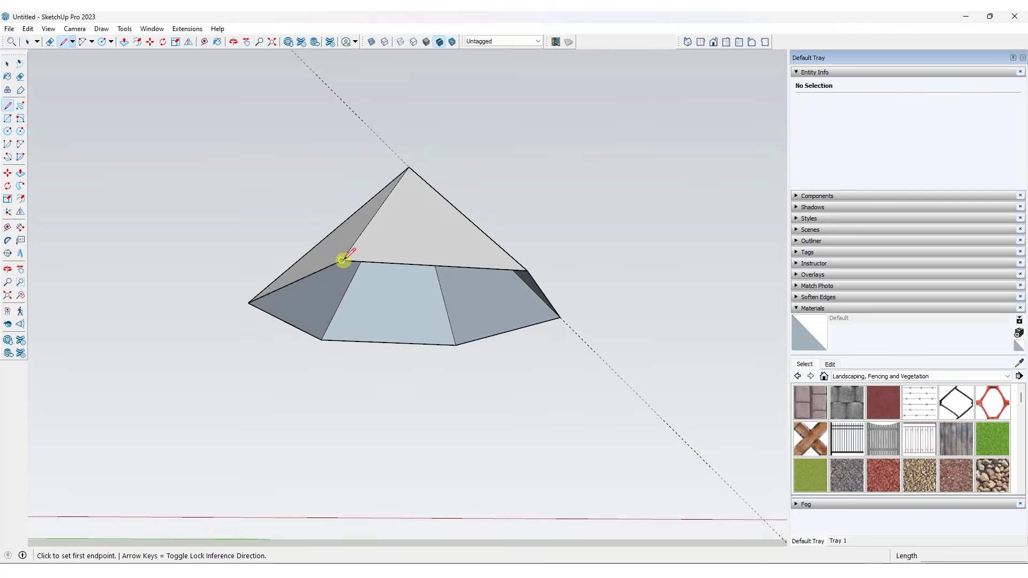
pyautogui.click(343, 260)
pyautogui.click(455, 346)
pyautogui.press('e')
pyautogui.click(407, 293)
# - Offset the outline of the roof's underside inward by about 7 1/2 in
pyautogui.press('f')
pyautogui.click(407, 268)
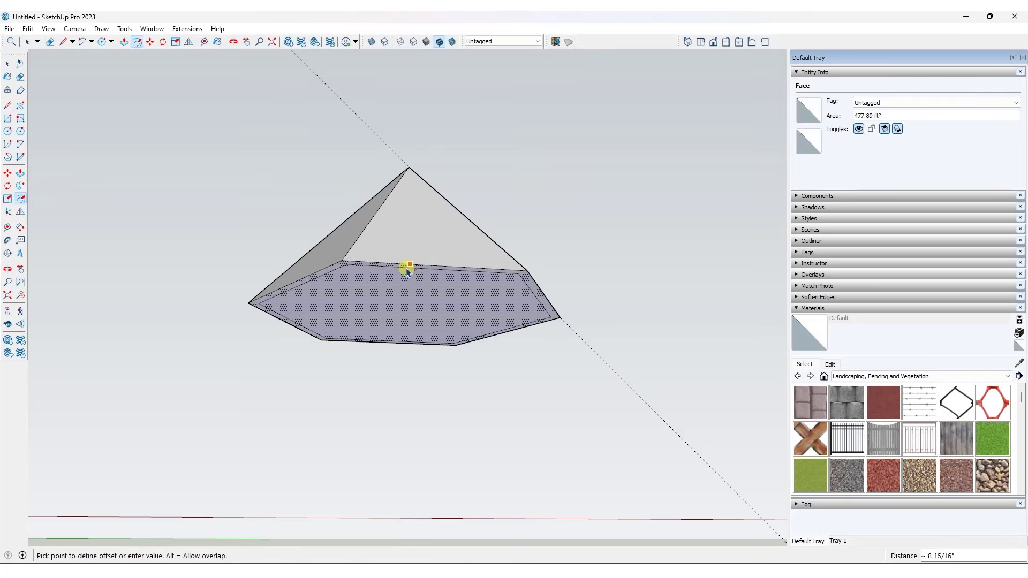
pyautogui.click(407, 271)
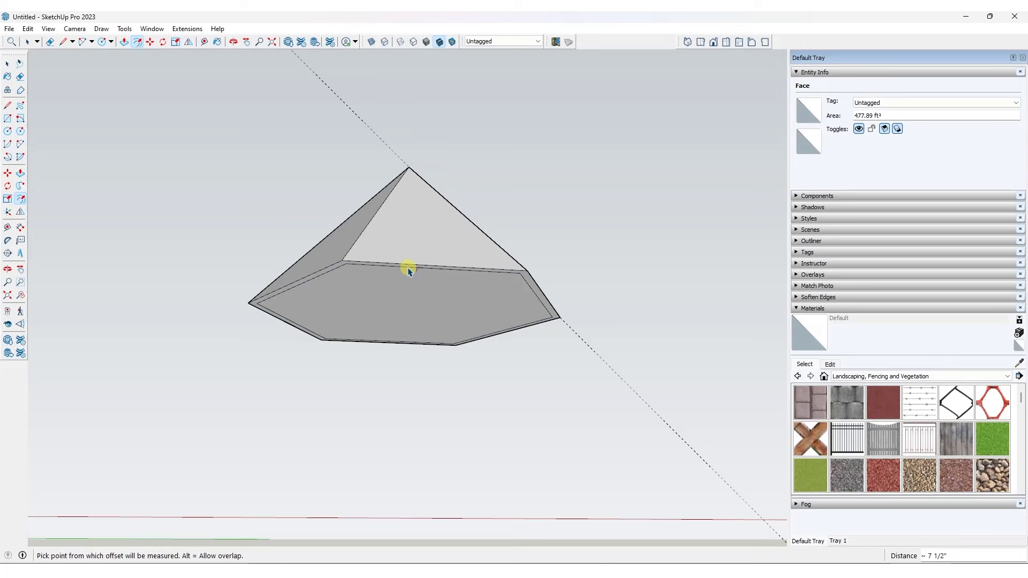
pyautogui.scroll(2, 536, 297)
pyautogui.press('space')
# - Push/Pull the rim face on the roof's underside down by about 8 in to form a fascia
pyautogui.press('p')
pyautogui.click(540, 300)
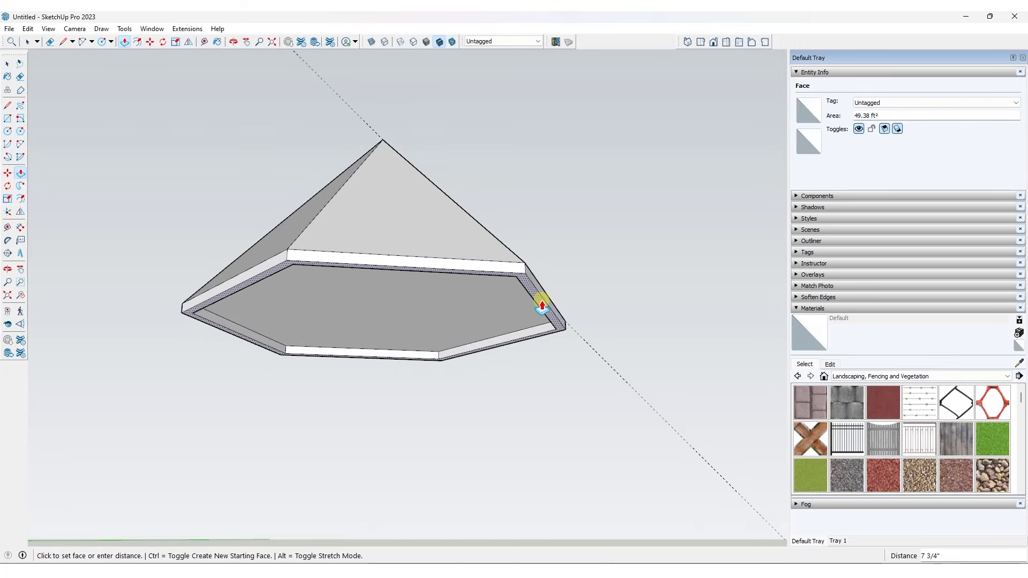
pyautogui.click(542, 309)
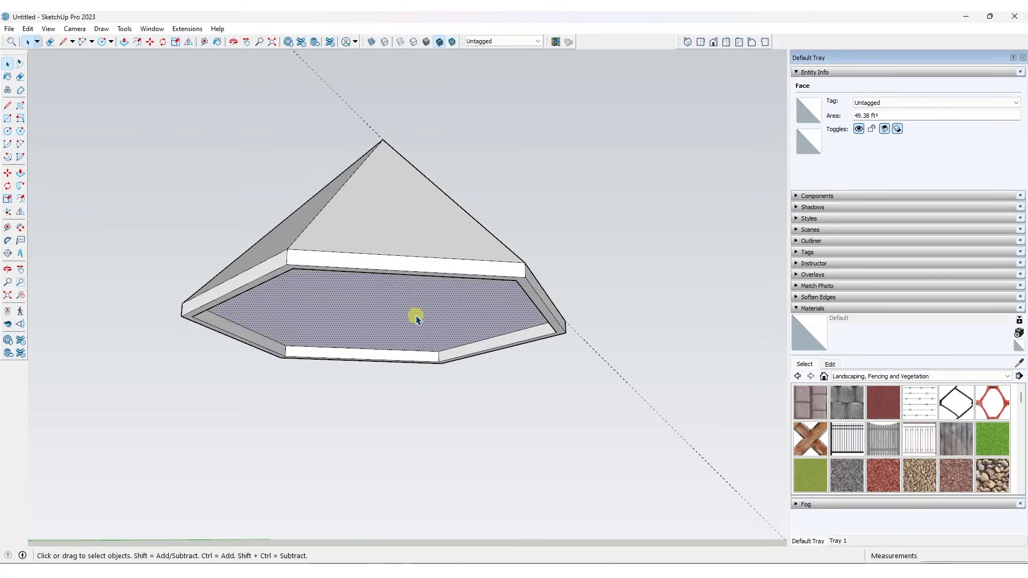
# - Delete the inner hexagonal face of the roof's underside and unhide the hexagonal walls
pyautogui.click(417, 316)
pyautogui.moveTo(493, 328); pyautogui.dragTo(378, 319, button='middle')
pyautogui.click(28, 28)
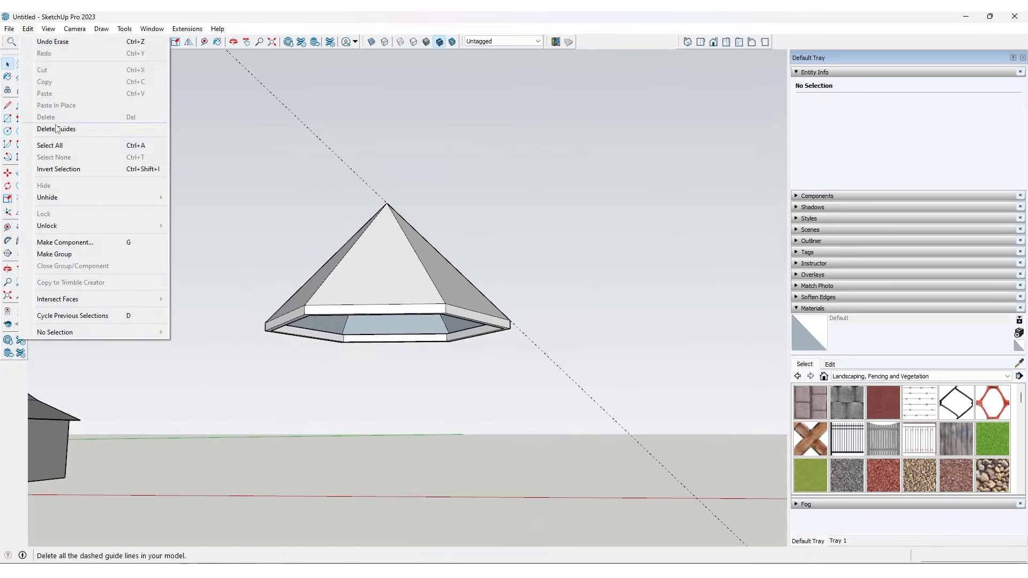
pyautogui.click(188, 221)
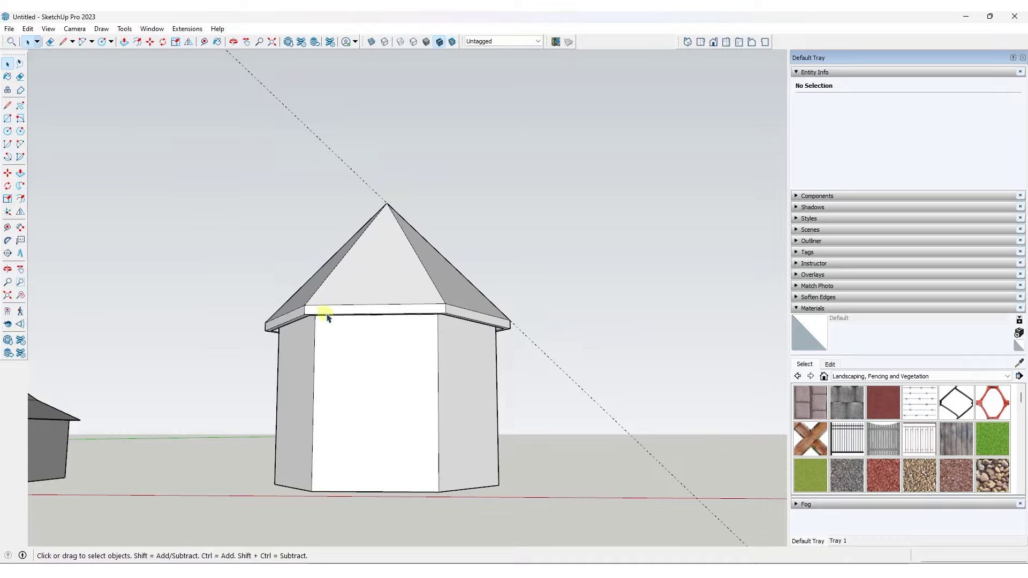
pyautogui.moveTo(329, 314); pyautogui.dragTo(406, 438, button='middle')
pyautogui.scroll(-3, 367, 347)
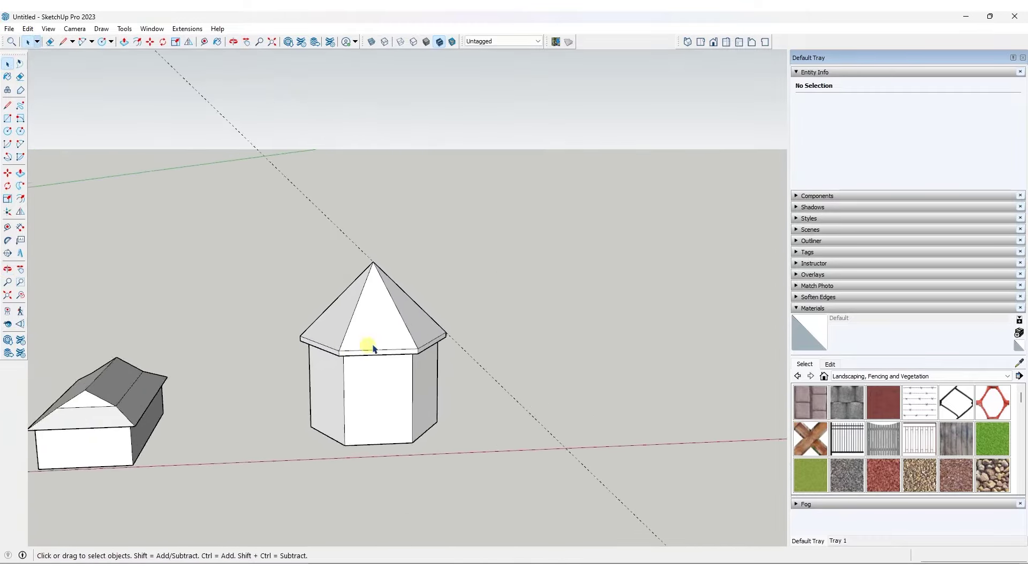
pyautogui.moveTo(367, 347); pyautogui.dragTo(417, 395, button='middle')
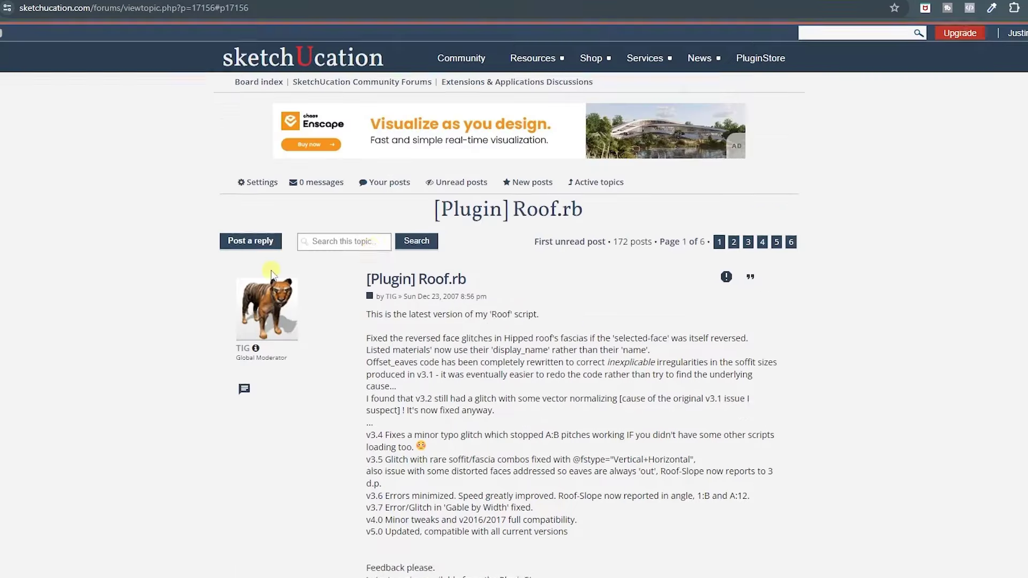
# - Switch to the web browser and read the SketchUcation forum topic on the Roof.rb plugin down to its RoofHelp.zip attachment
pyautogui.scroll(-1, 514, 263)
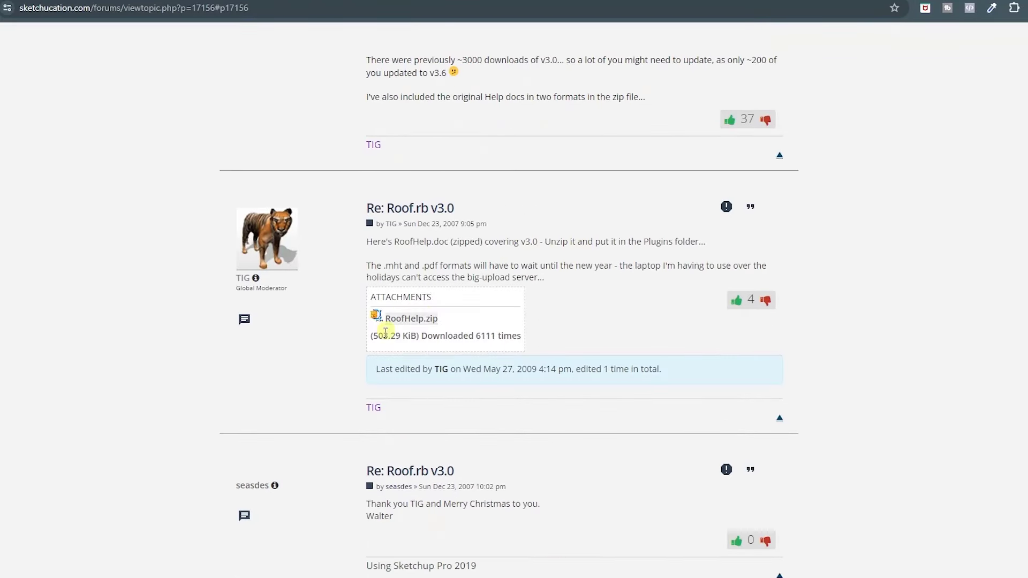
pyautogui.click(426, 319)
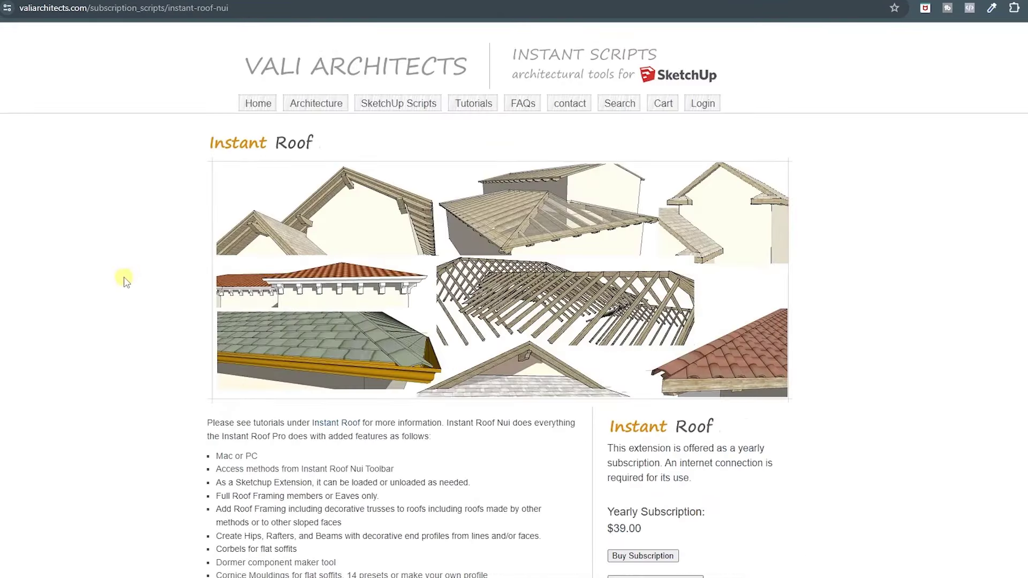
# - Review the Instant Roof extension's feature list on the Vali Architects site and preview several of its preset roof styles
pyautogui.scroll(-1, 122, 279)
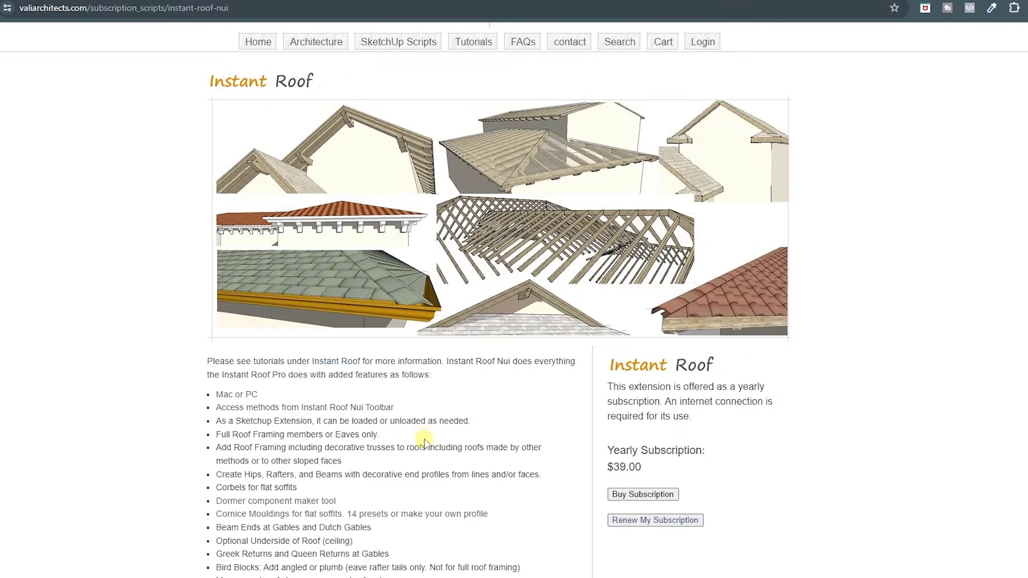
pyautogui.scroll(-12, 428, 423)
pyautogui.moveTo(273, 206)
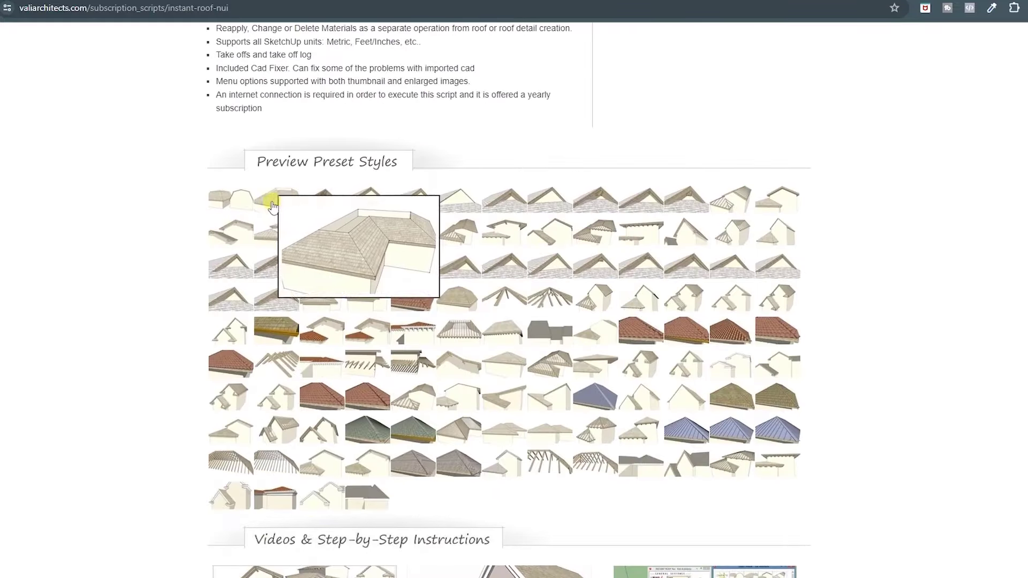
pyautogui.moveTo(418, 203)
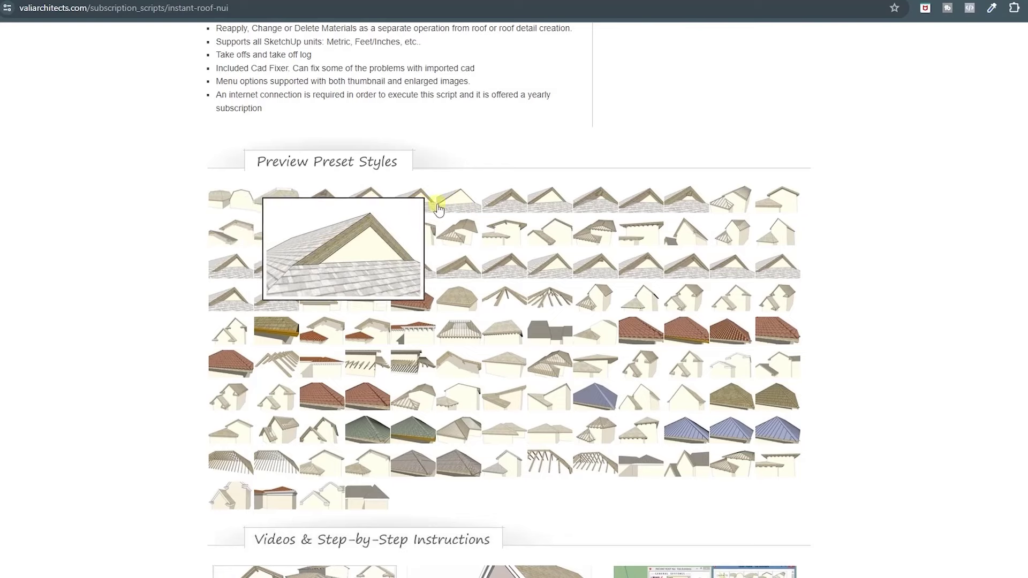
pyautogui.moveTo(554, 207)
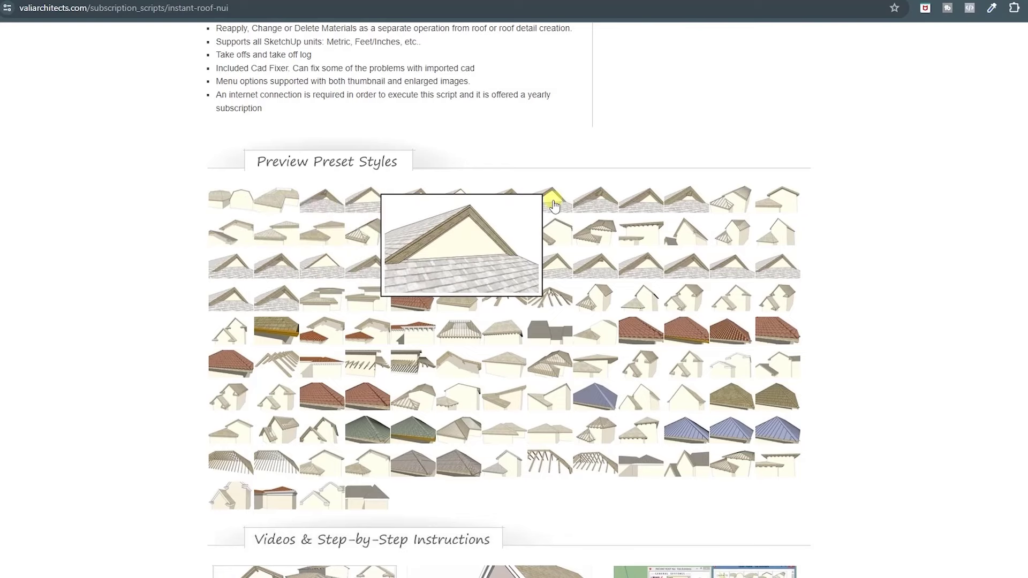
pyautogui.scroll(-2, 817, 265)
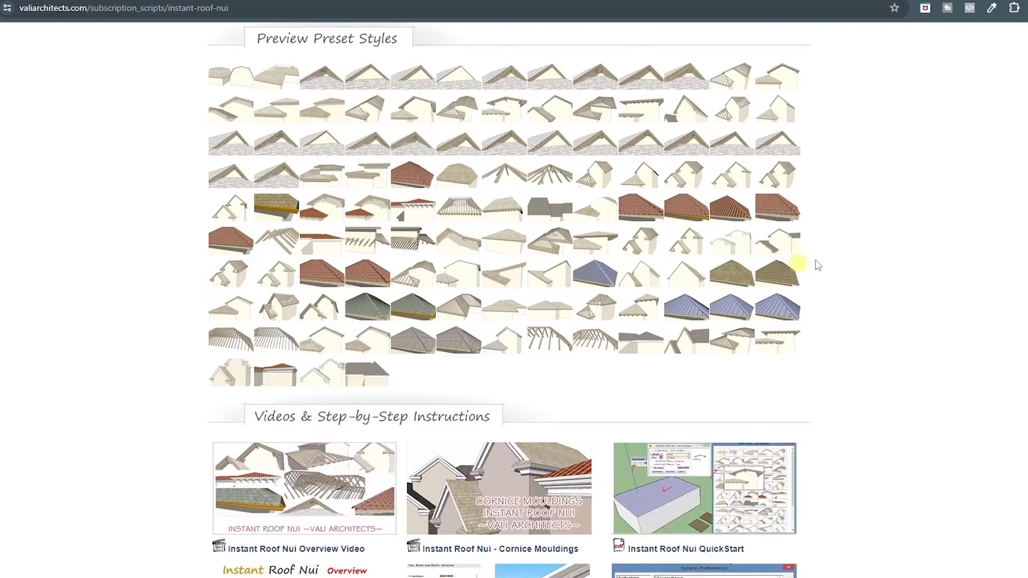
# - Look through the Instant Roof videos and step-by-step instructions, and return to the yearly subscription details and page header
pyautogui.scroll(-4, 837, 245)
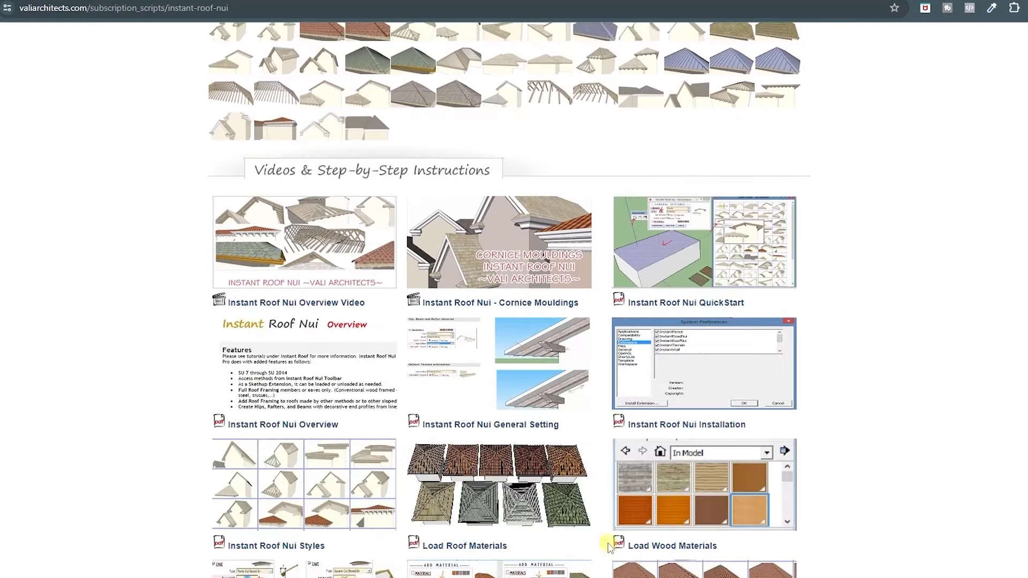
pyautogui.scroll(-4, 569, 439)
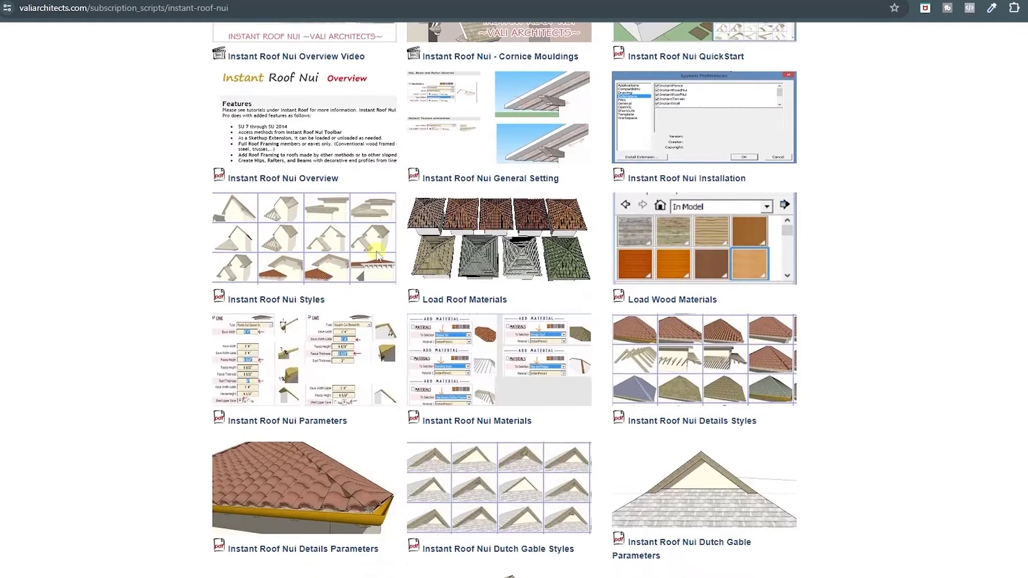
pyautogui.scroll(-12, 843, 364)
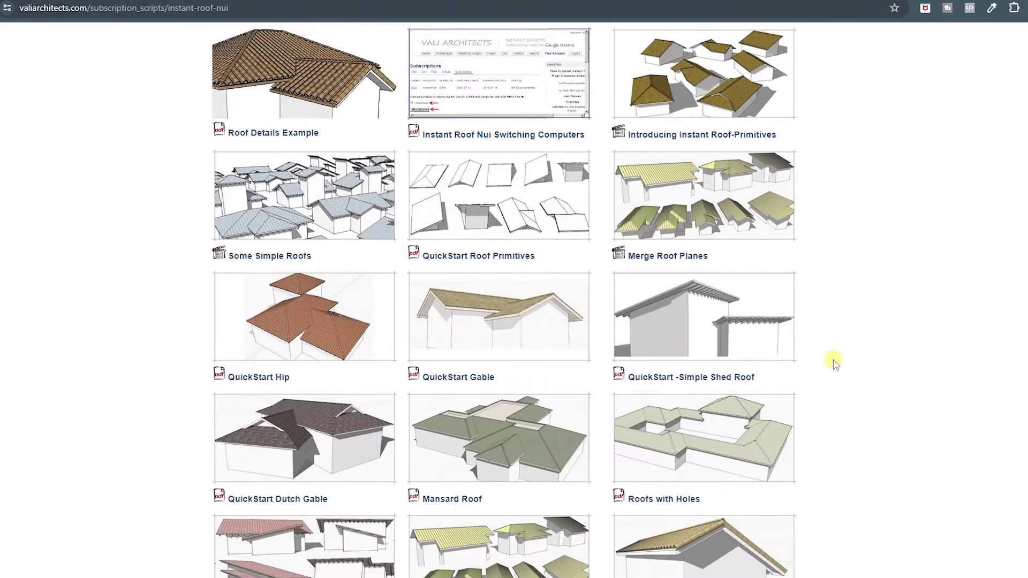
pyautogui.scroll(-3, 834, 362)
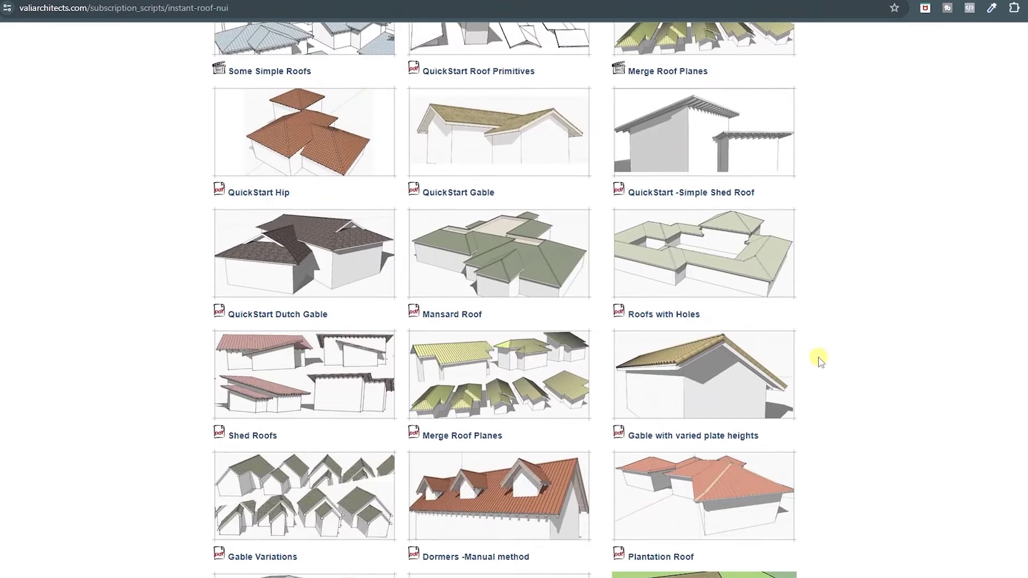
pyautogui.scroll(-4, 815, 360)
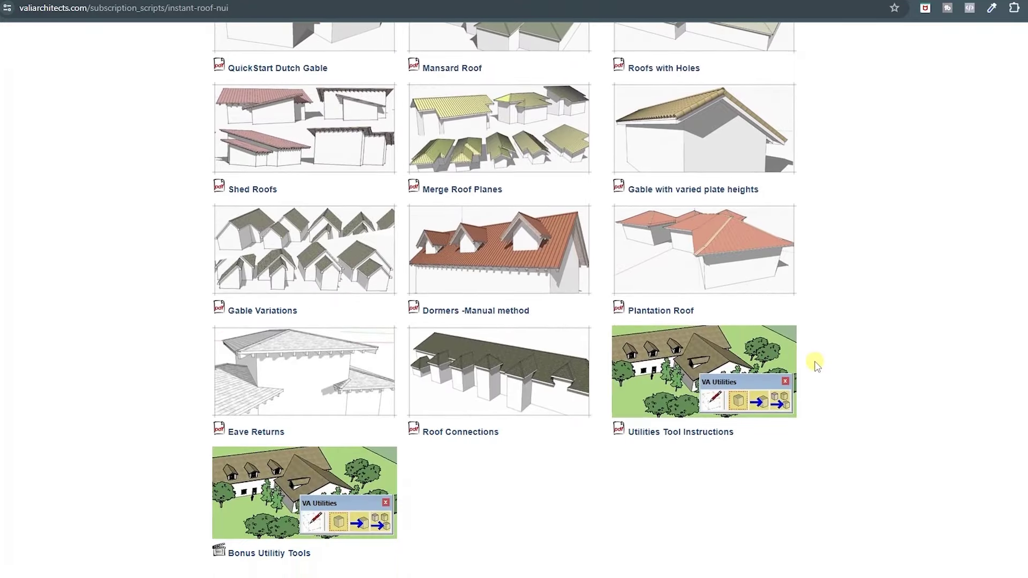
pyautogui.scroll(20, 844, 370)
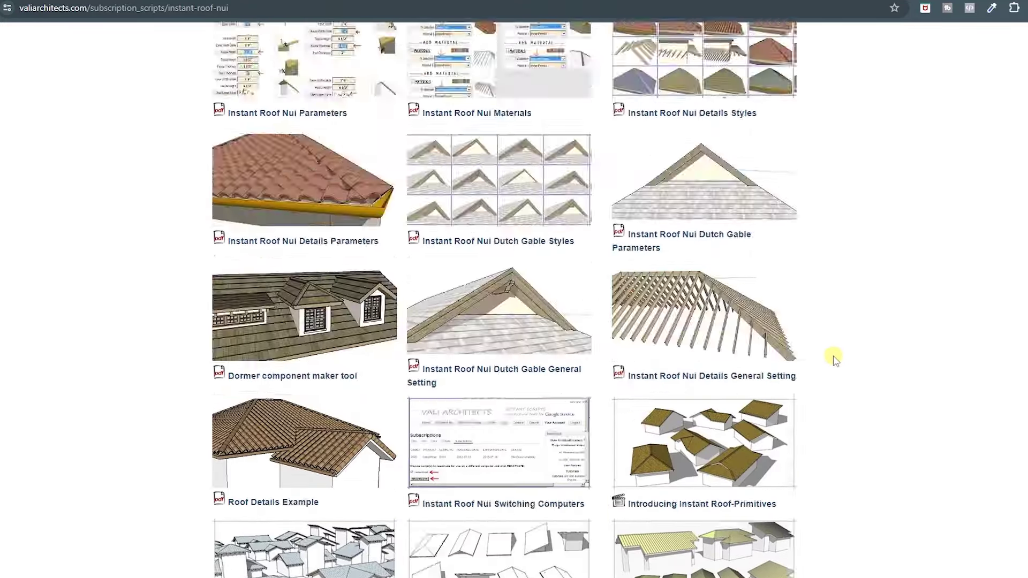
pyautogui.scroll(8, 779, 289)
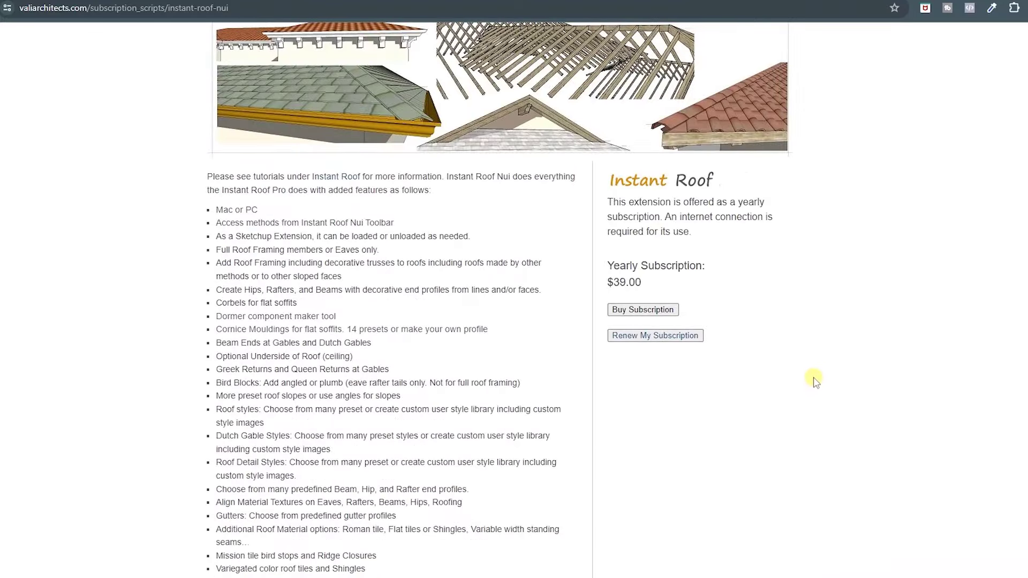
pyautogui.scroll(3, 664, 220)
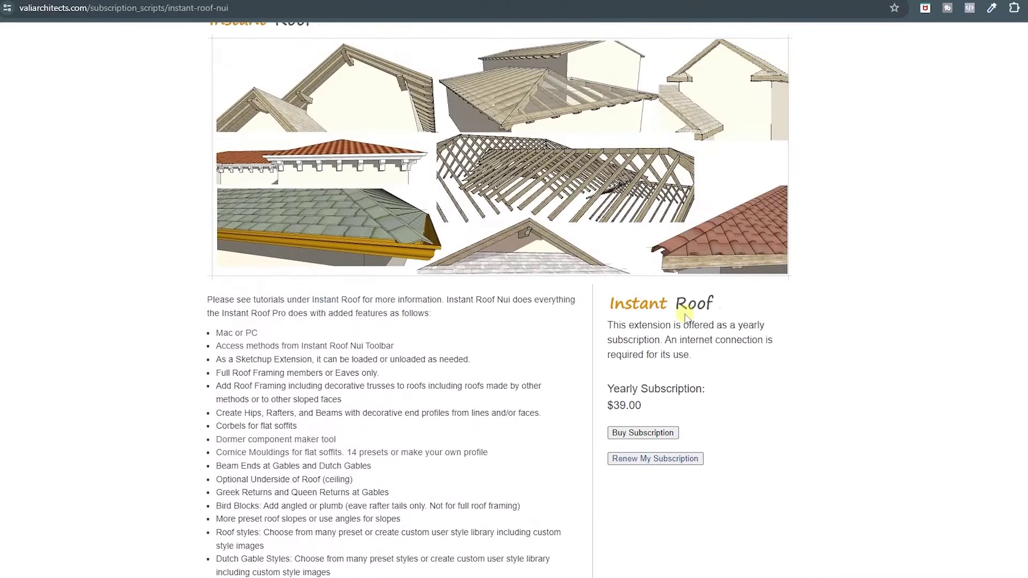
pyautogui.scroll(2, 704, 320)
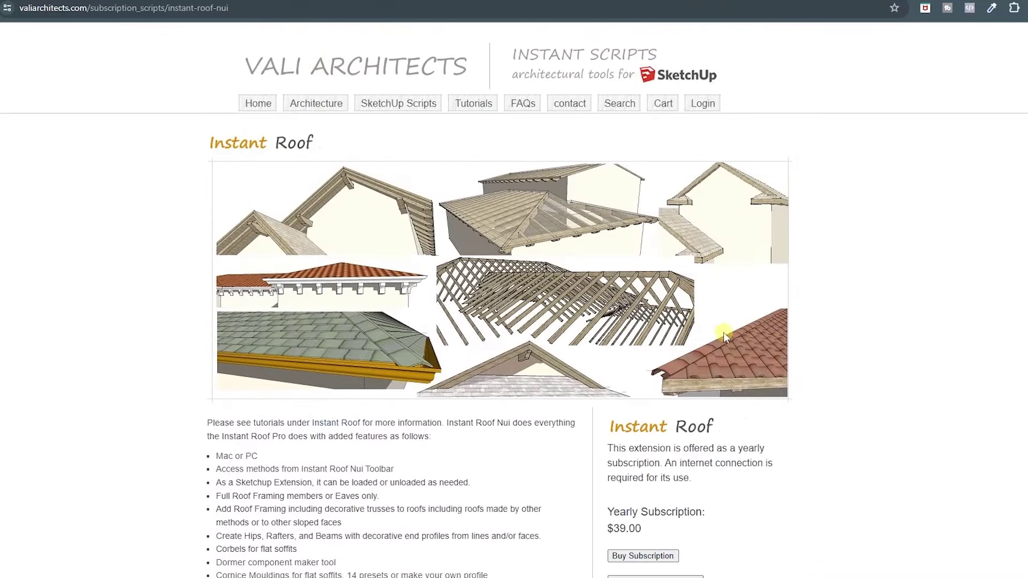
# - Open the SketchUp Scripts page and review the extensions included in the Instant Architecture membership
pyautogui.click(382, 105)
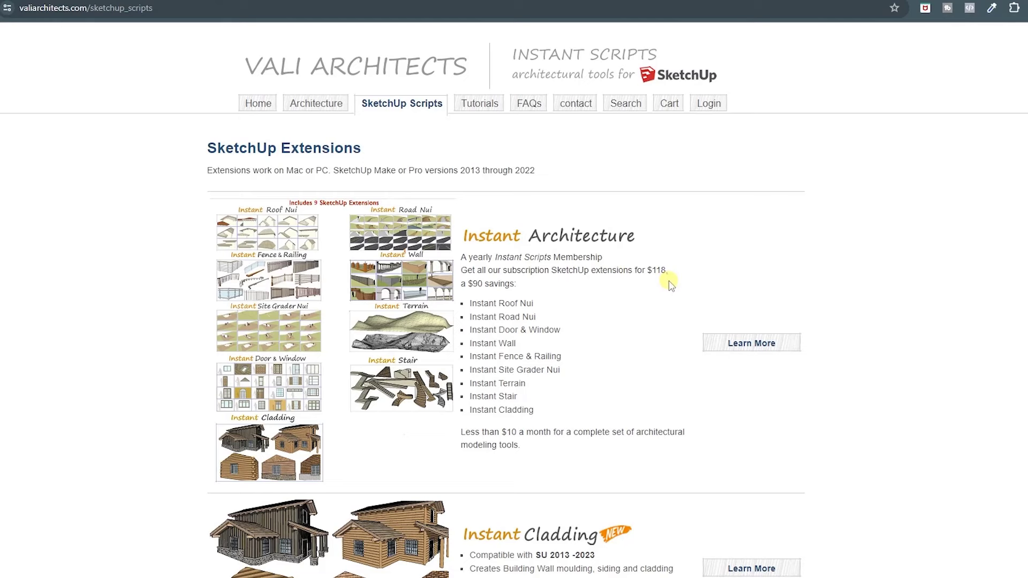
pyautogui.scroll(-1, 530, 270)
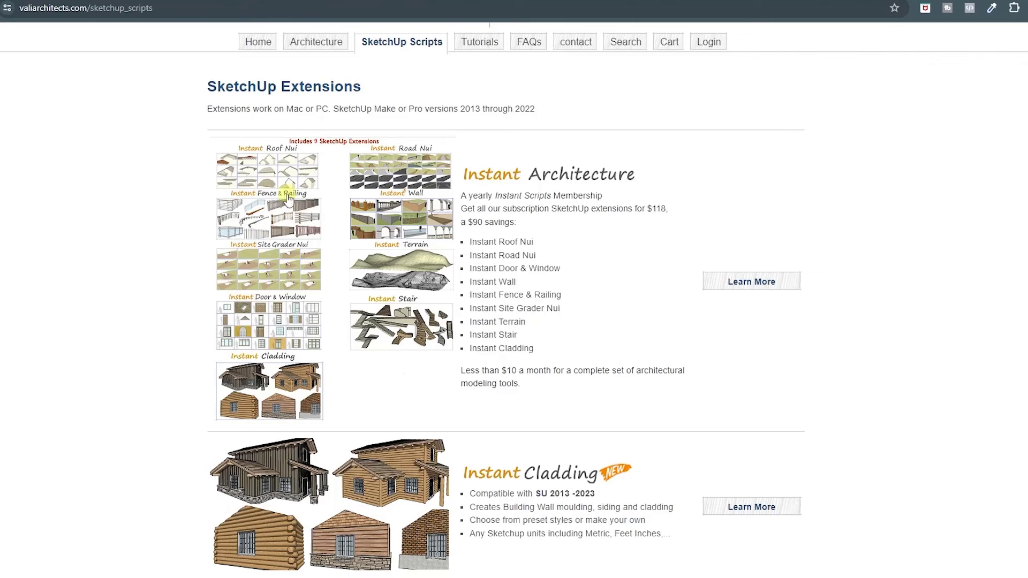
pyautogui.scroll(-1, 535, 287)
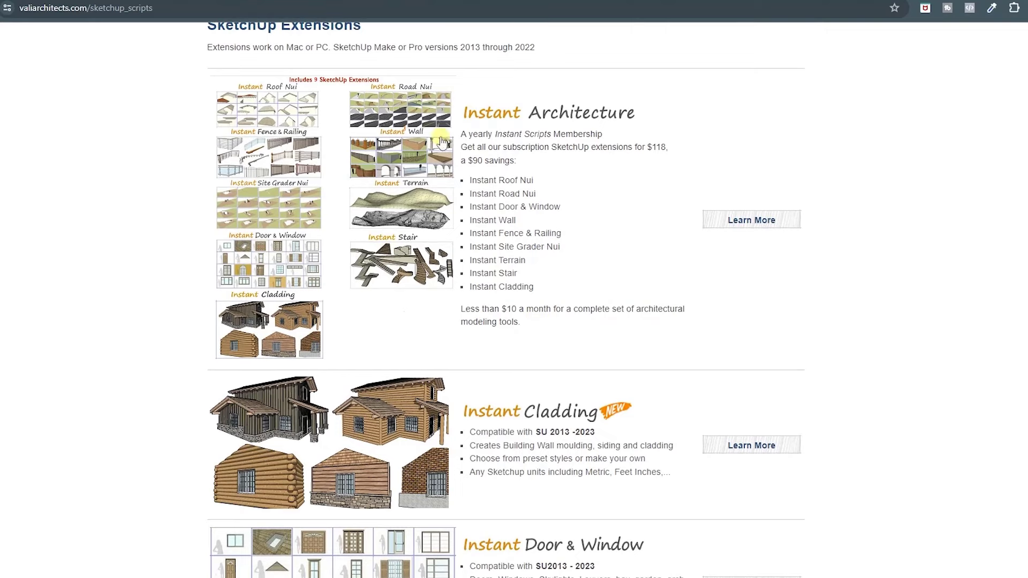
pyautogui.scroll(2, 515, 257)
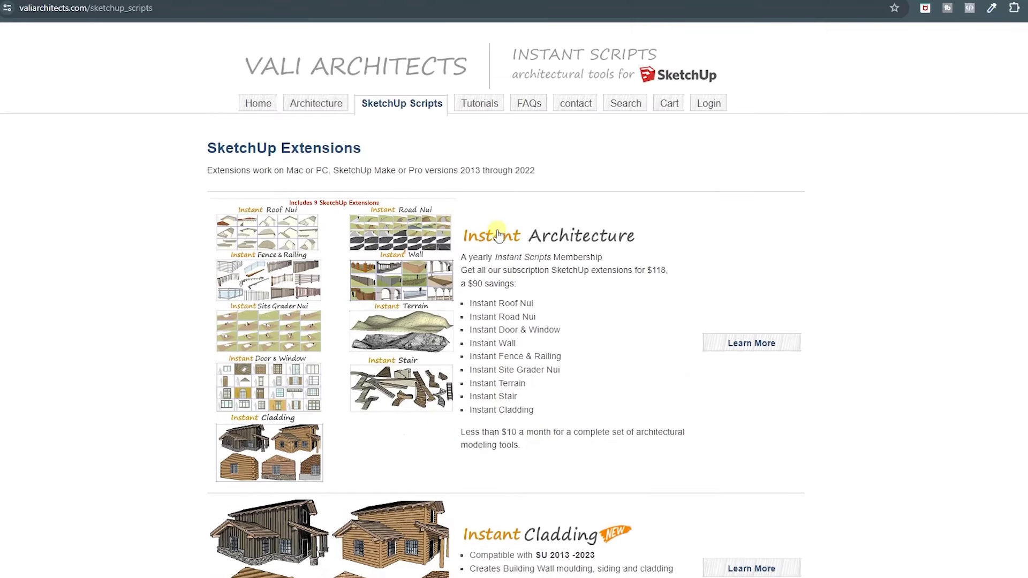